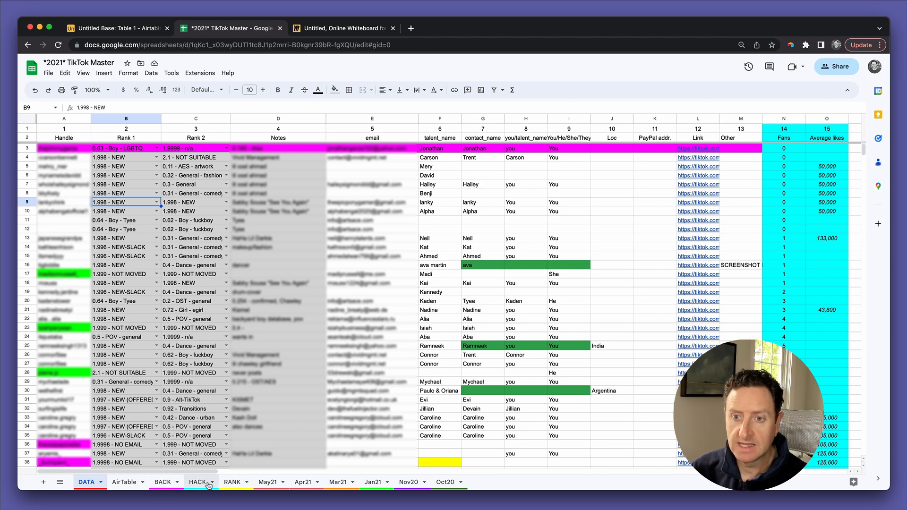
Step: Show the May21 sheet, then switch to the Miro whiteboard with the five table boxes
left_click(270, 483)
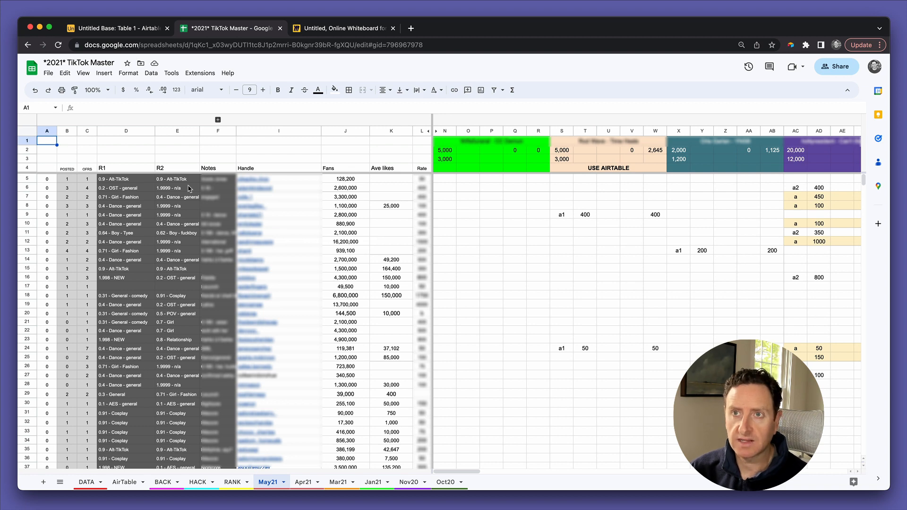
left_click(340, 31)
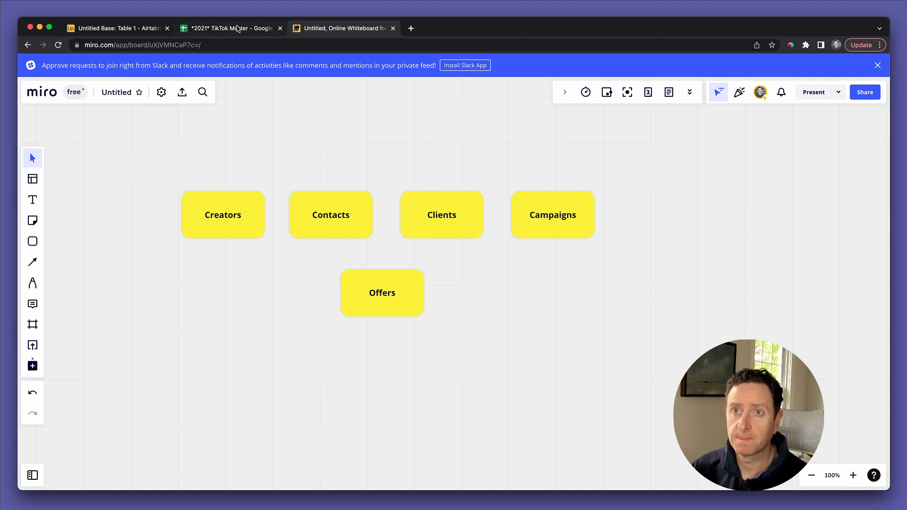
left_click(234, 222)
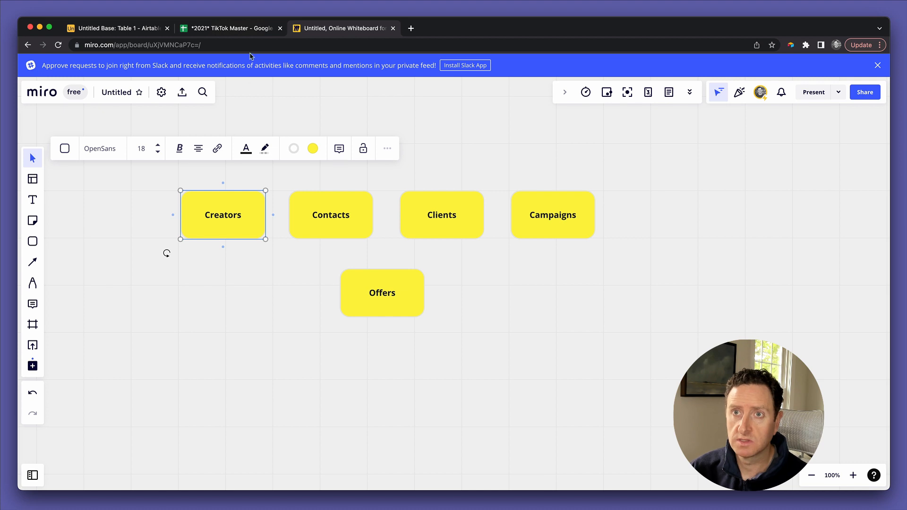
left_click(326, 222)
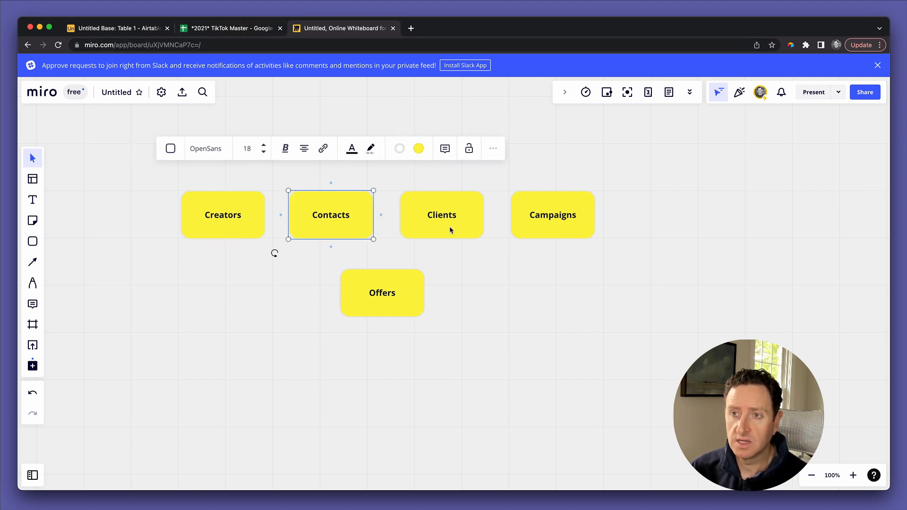
left_click(540, 226)
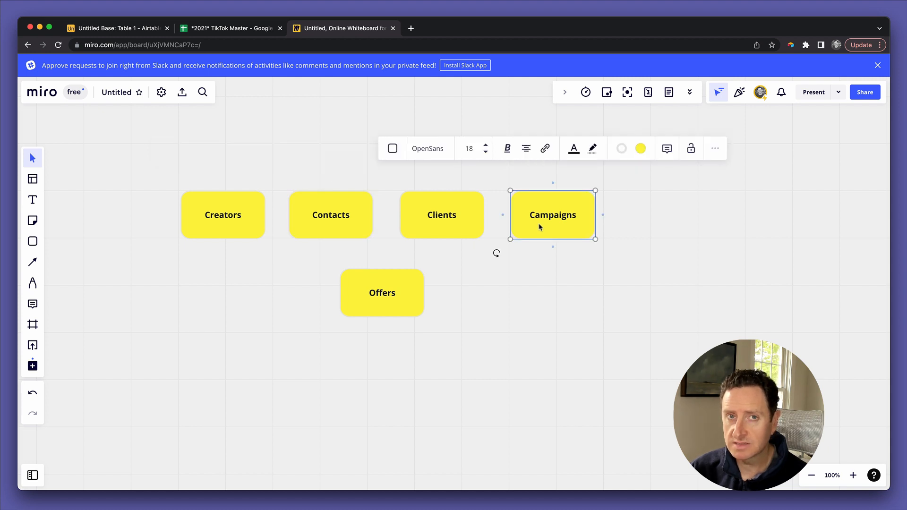
left_click(459, 218)
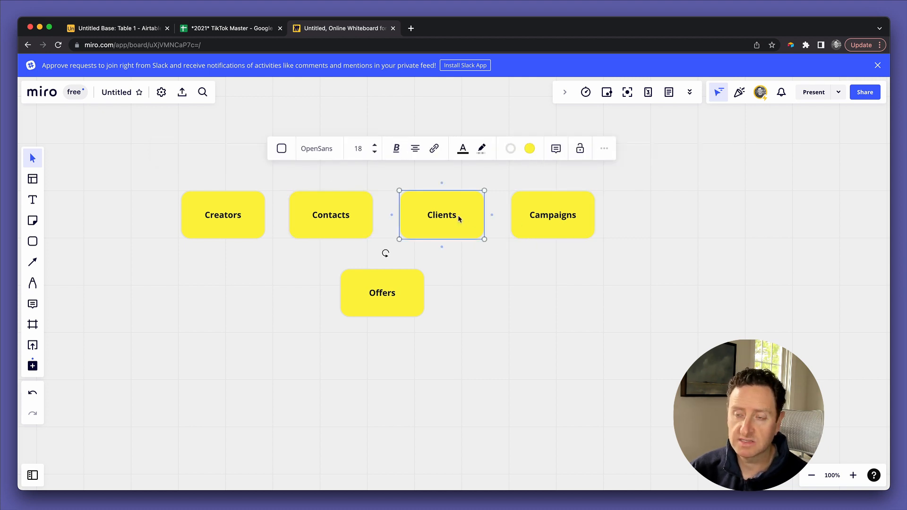
left_click(409, 301)
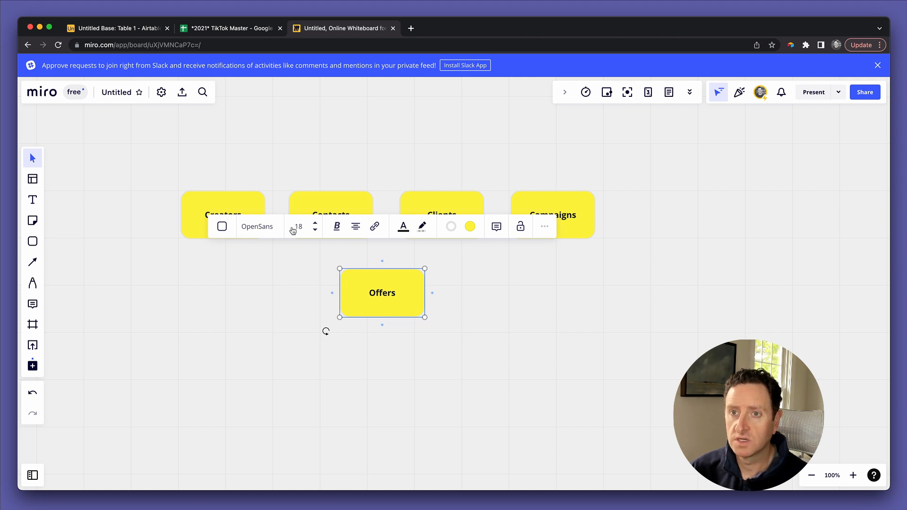
left_click(250, 201)
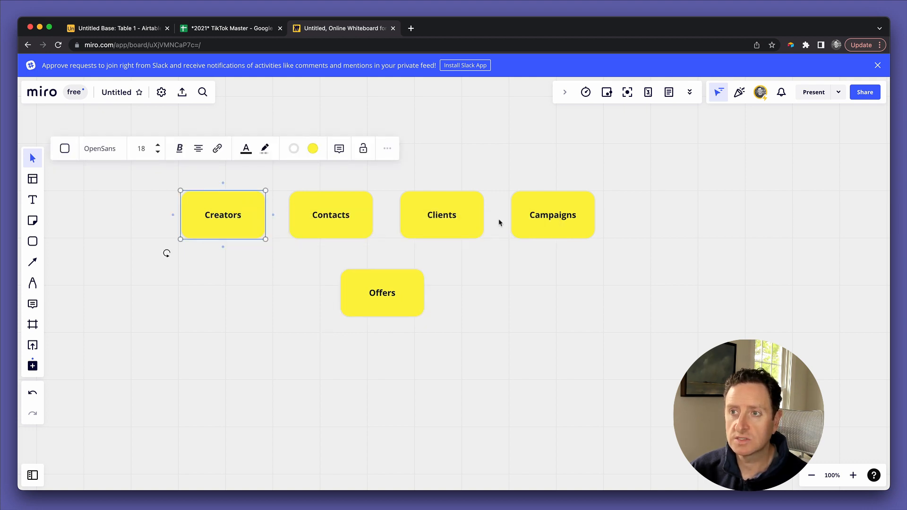
left_click(558, 223)
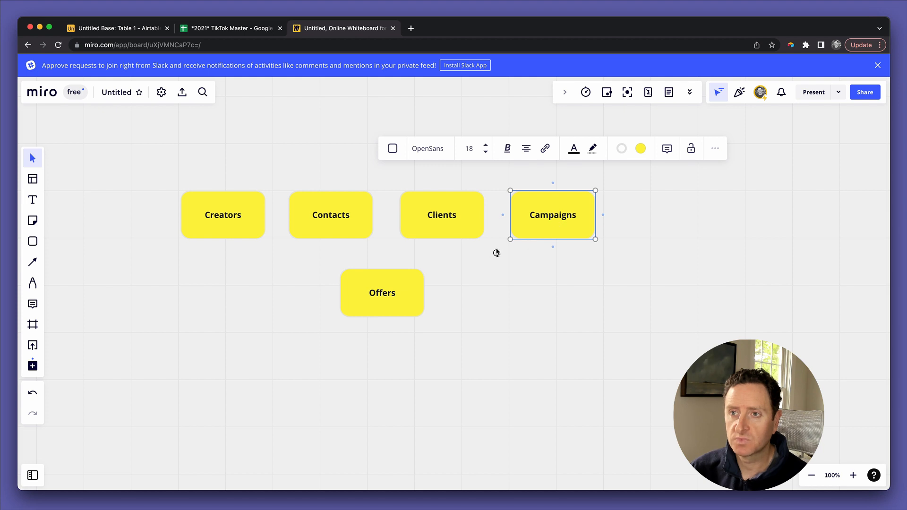
left_click(255, 213)
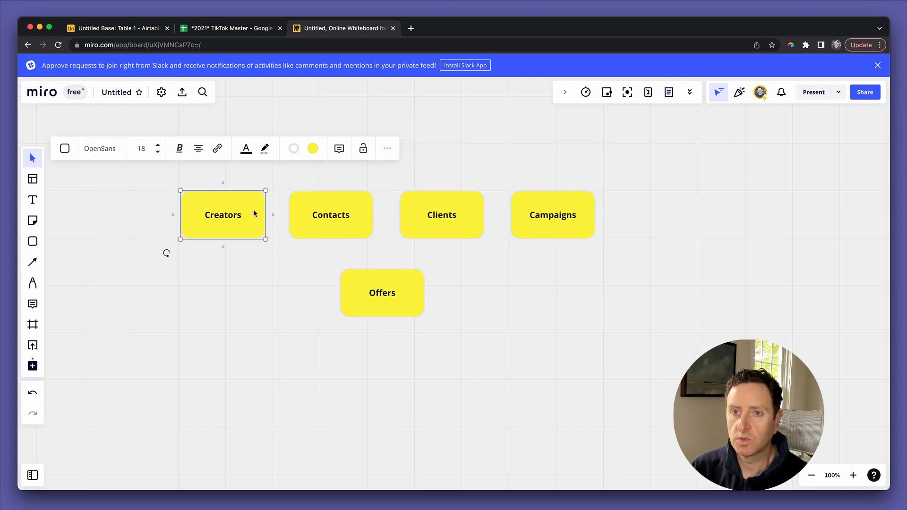
left_click(321, 212)
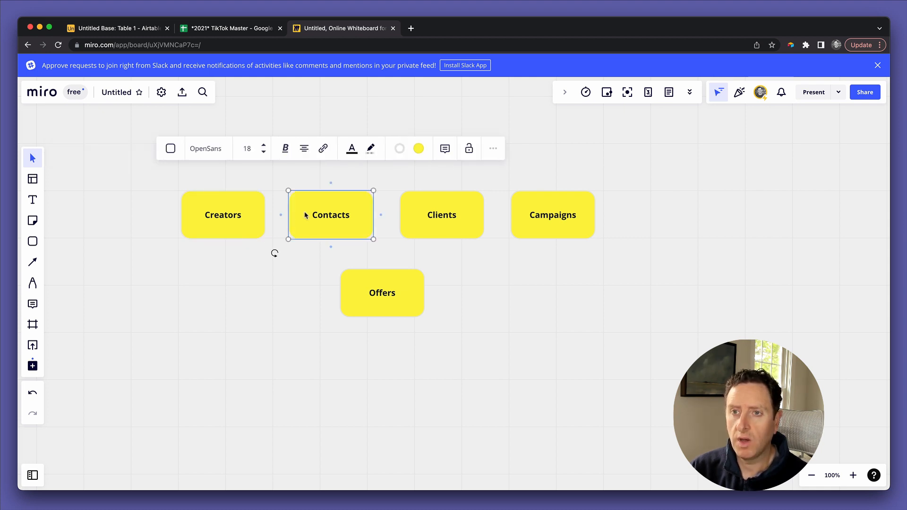
left_click(307, 213)
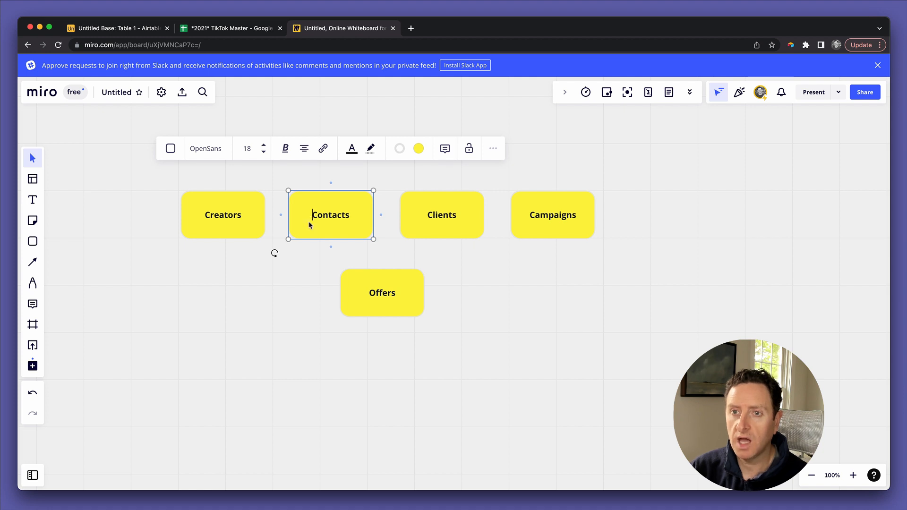
left_click(257, 220)
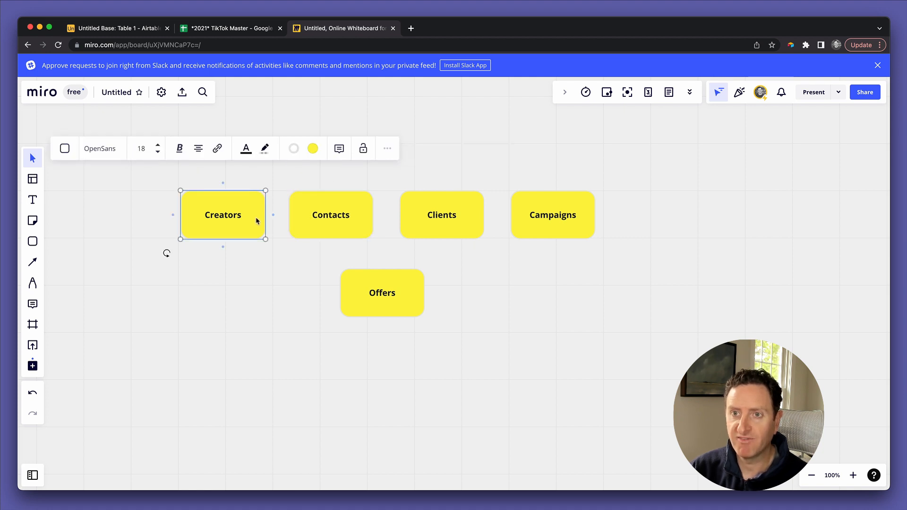
left_click(290, 218)
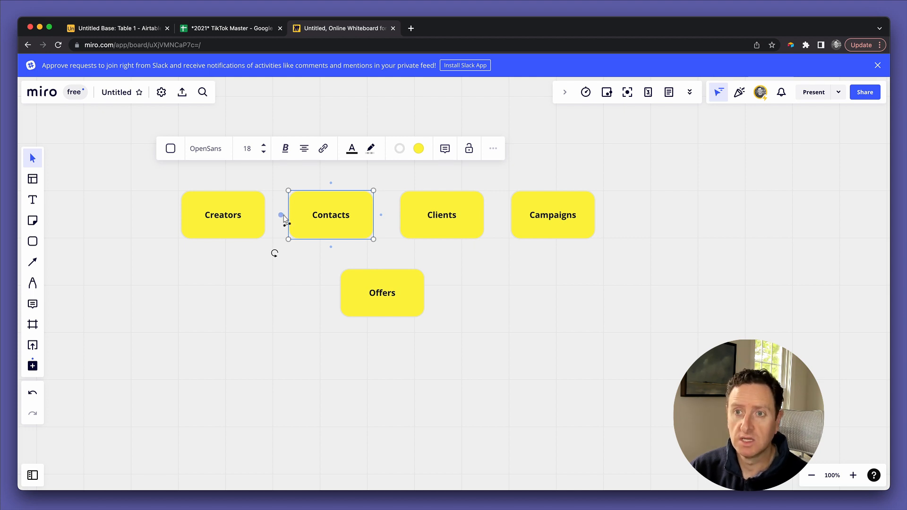
Step: Connect Contacts to Creators with an arrowhead line, then draw an arrow from Clients to Campaigns
left_click_drag(281, 215, 266, 217)
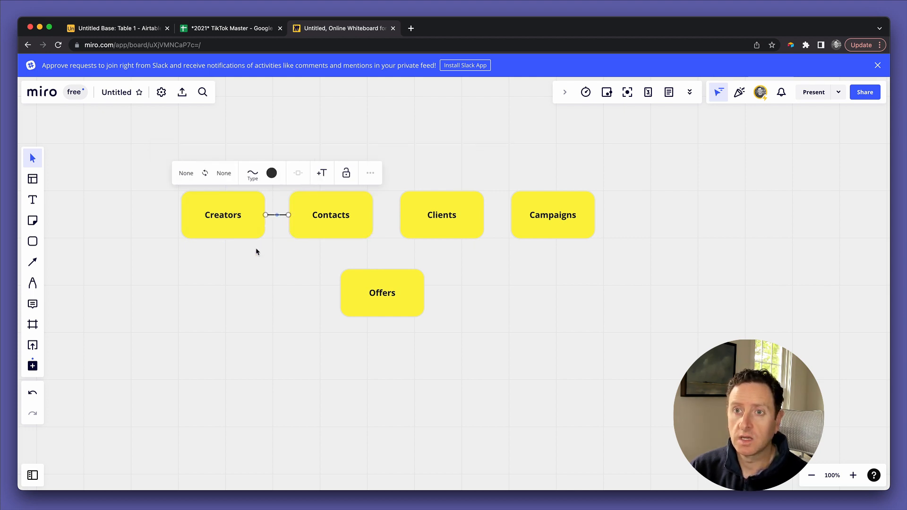
left_click(225, 175)
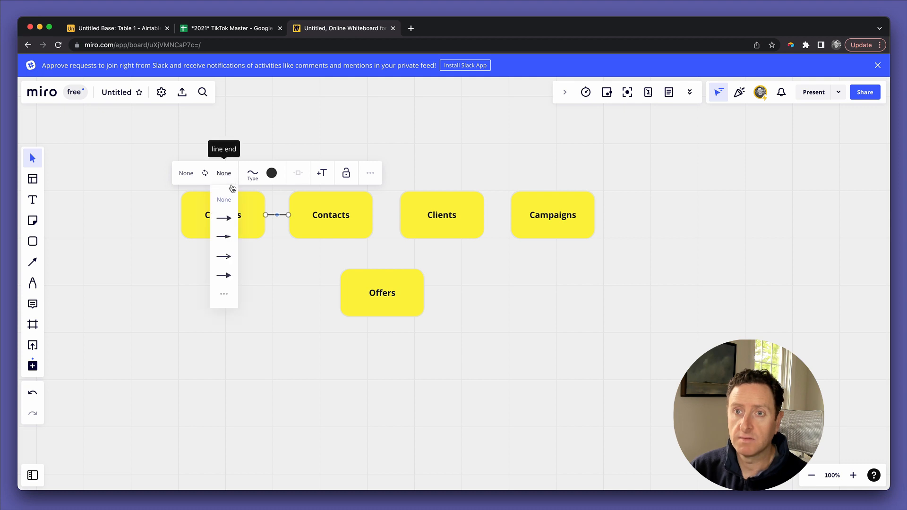
left_click(227, 218)
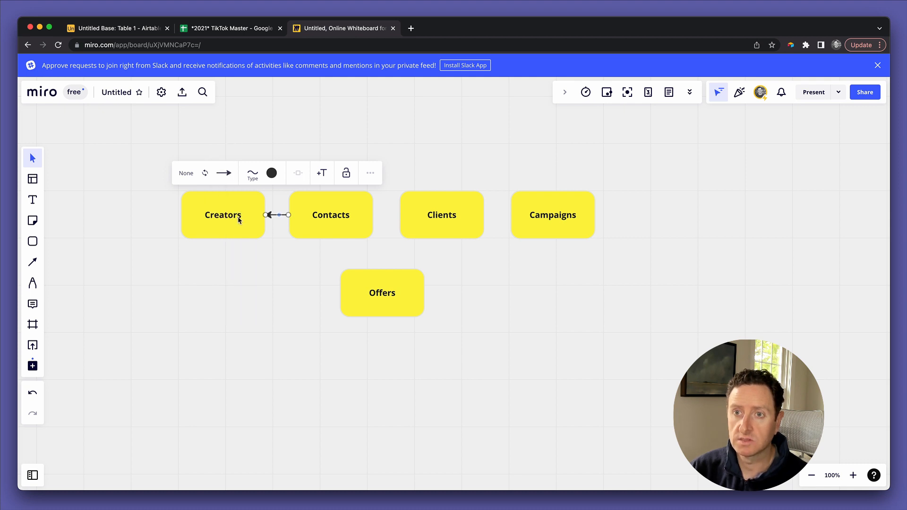
left_click(239, 219)
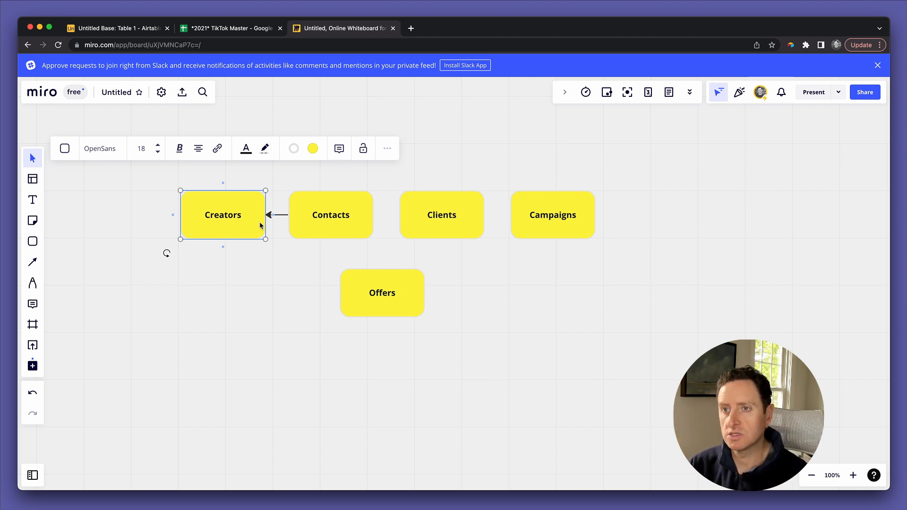
left_click(457, 224)
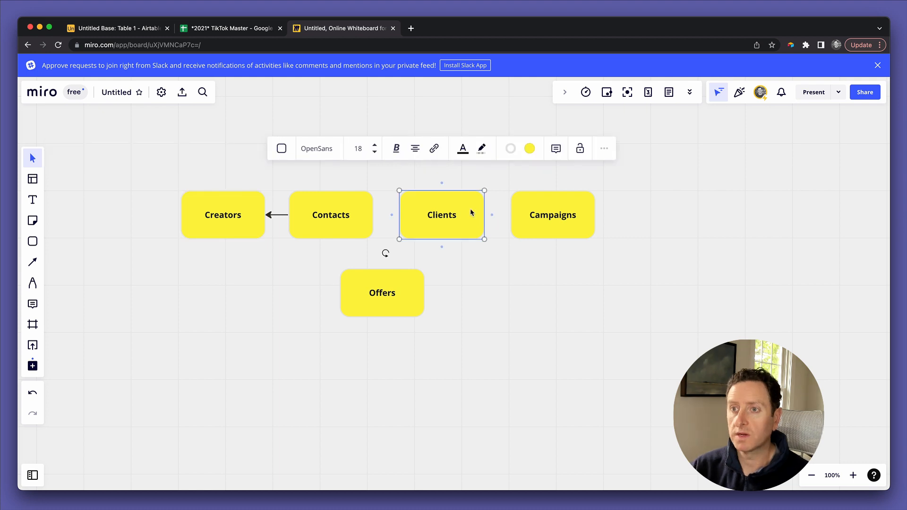
left_click_drag(484, 215, 514, 219)
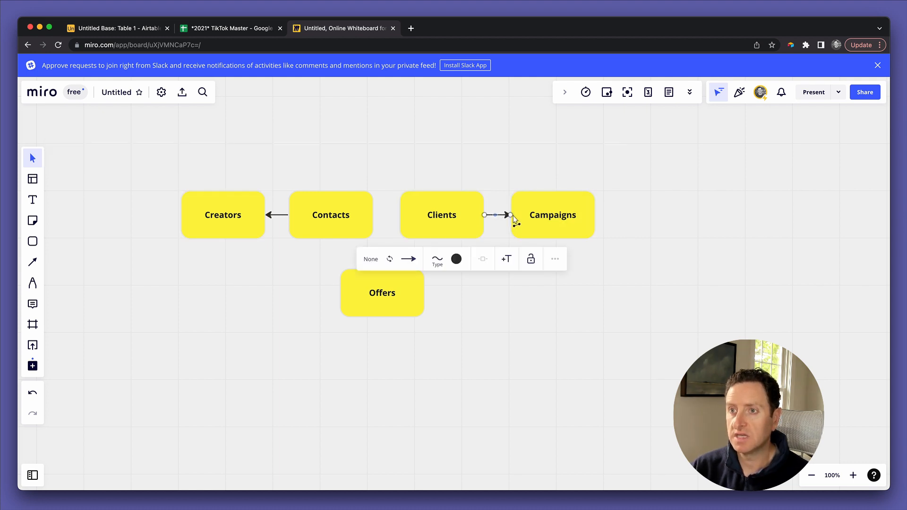
left_click(523, 232)
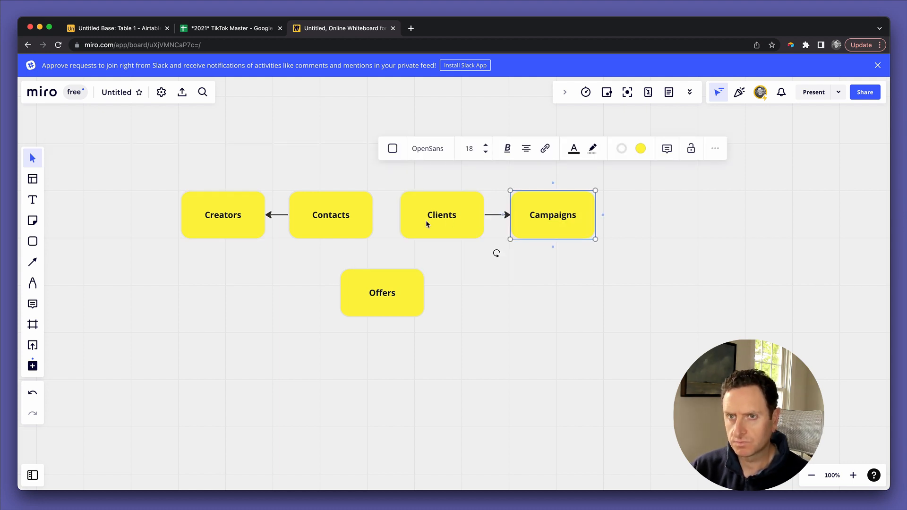
left_click(223, 206)
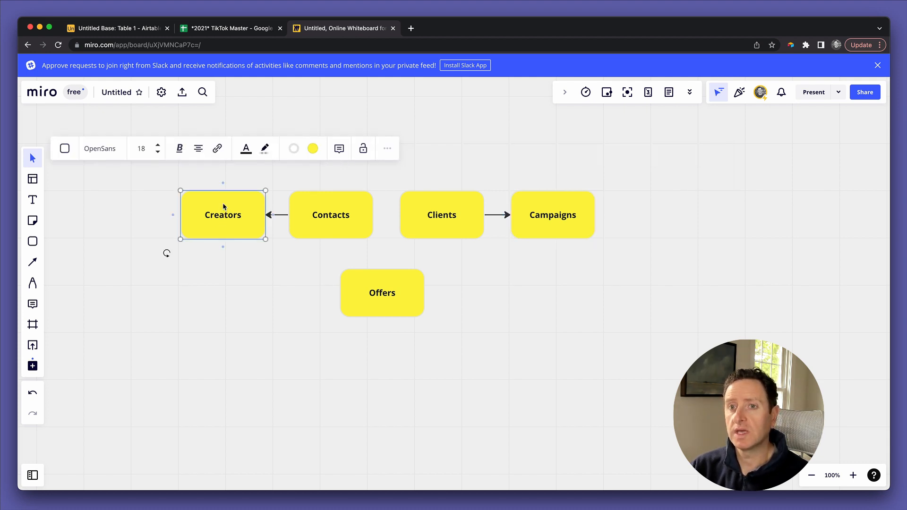
left_click(531, 203)
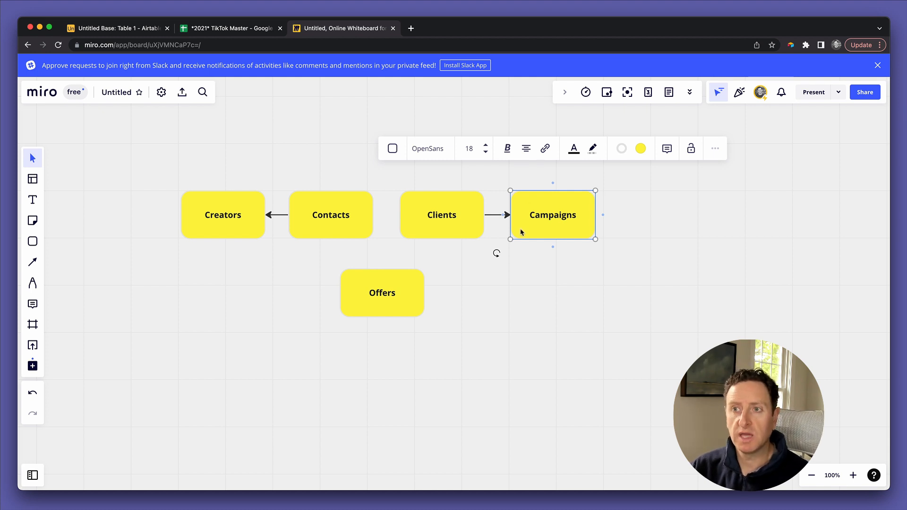
left_click(454, 206)
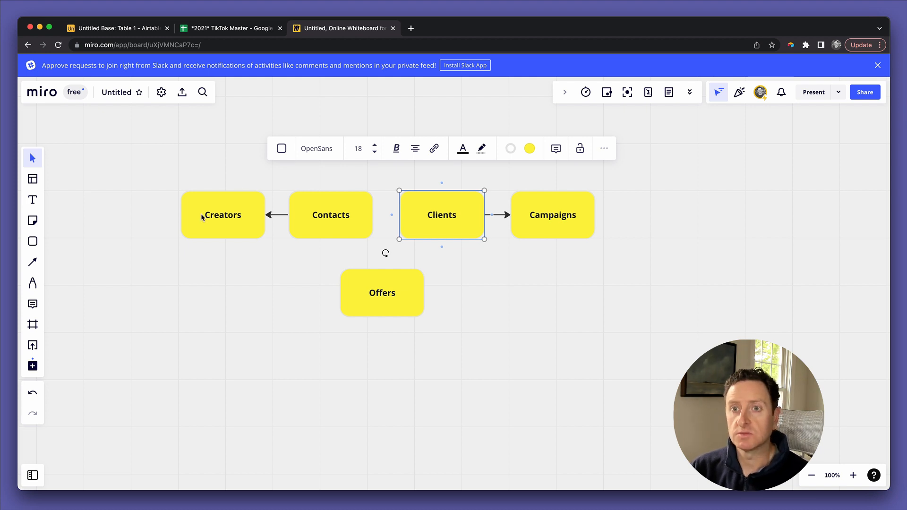
left_click(212, 211)
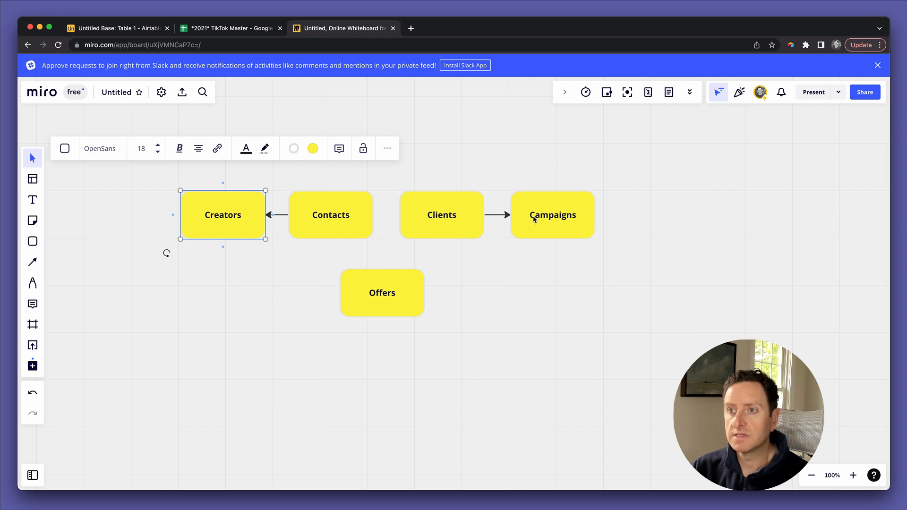
left_click(539, 211)
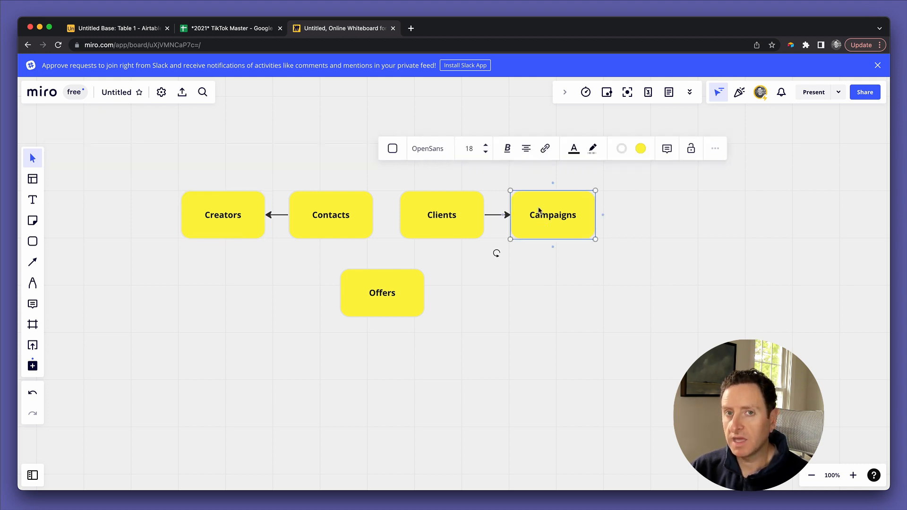
left_click(238, 205)
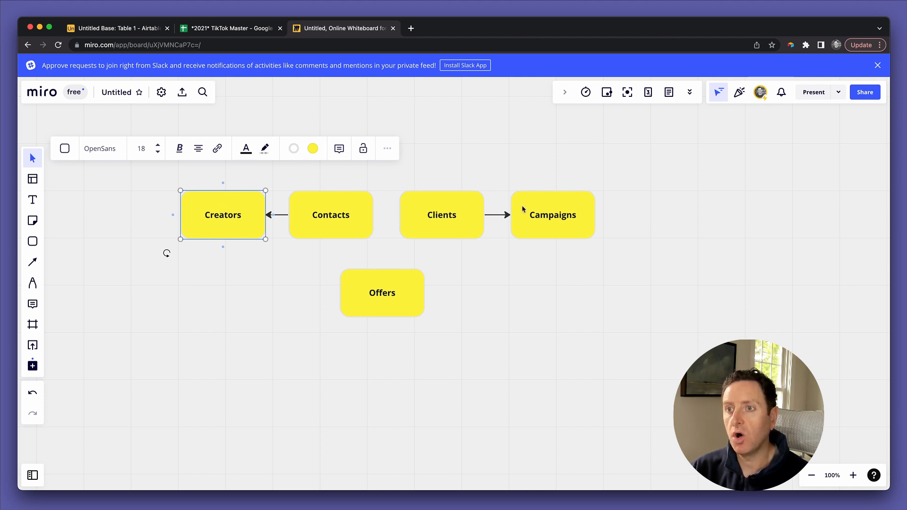
left_click(537, 209)
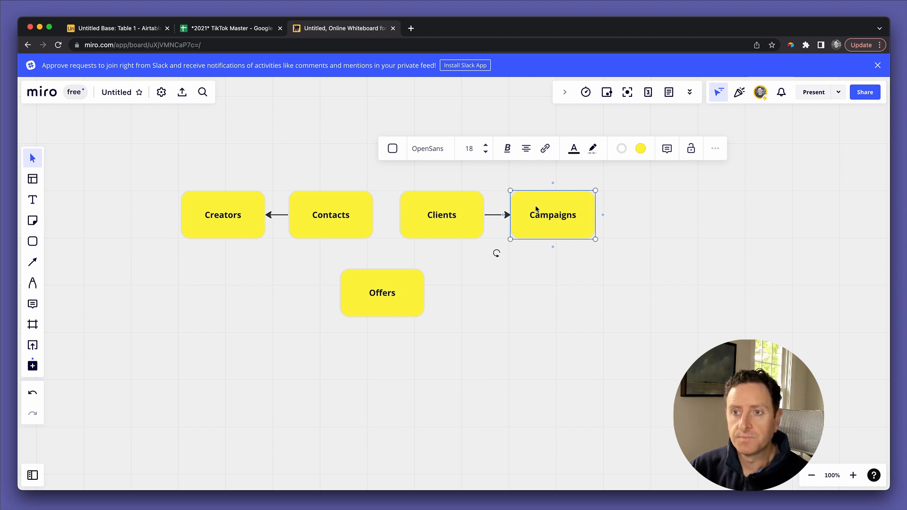
left_click(410, 282)
left_click(399, 361)
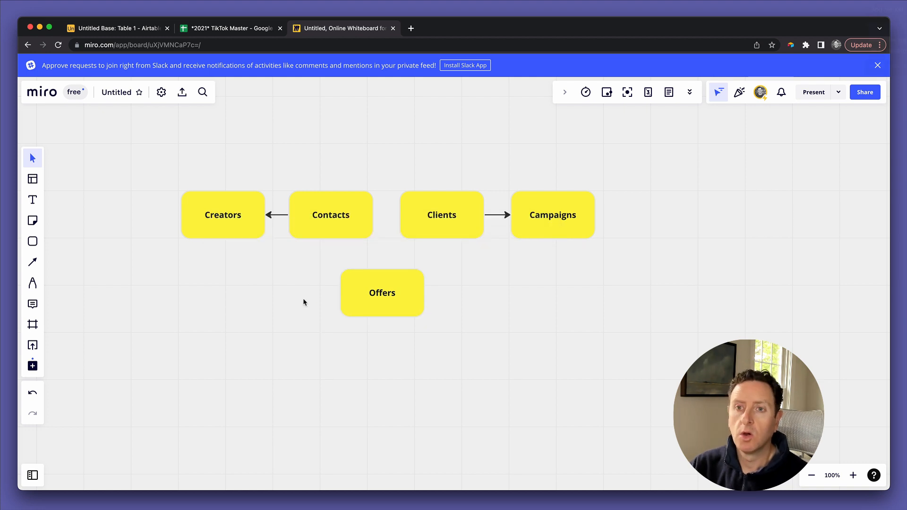
left_click(215, 220)
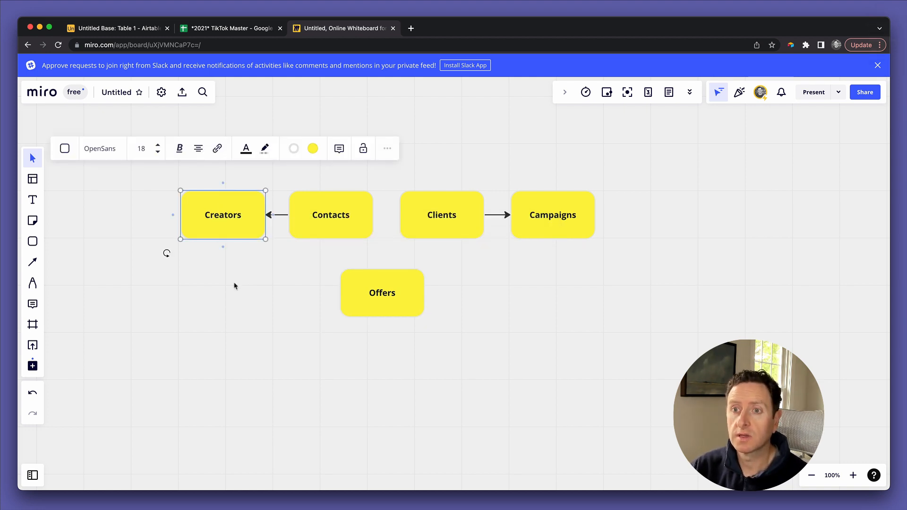
left_click(388, 307)
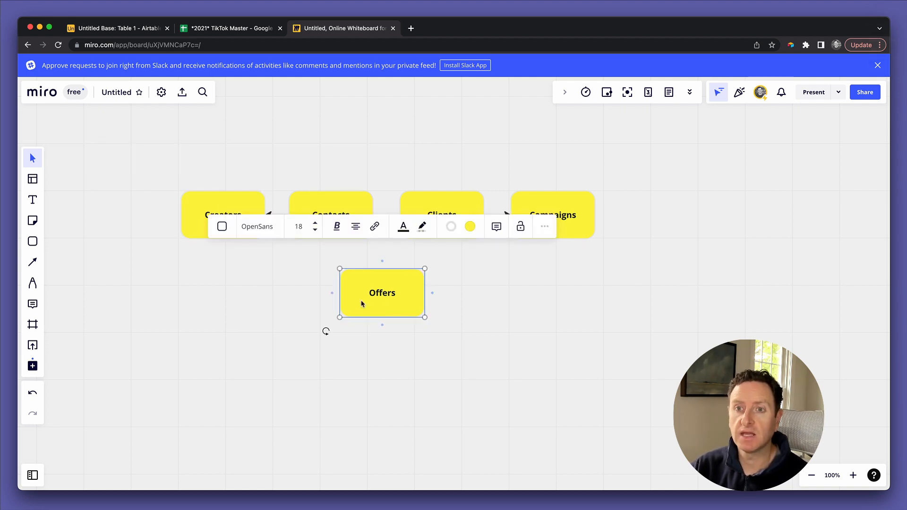
left_click(237, 216)
Step: Draw an arrow from Creators down into the Offers box
left_click_drag(224, 245, 348, 300)
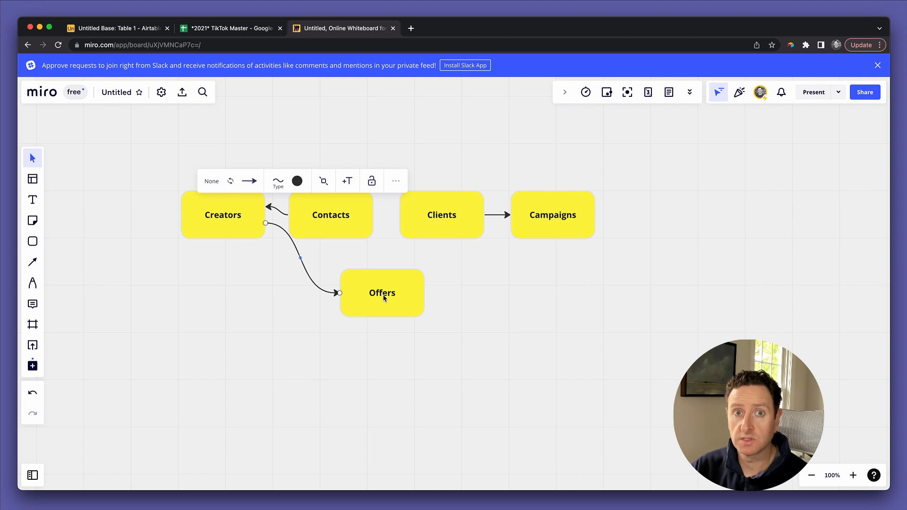
left_click(381, 305)
left_click(548, 231)
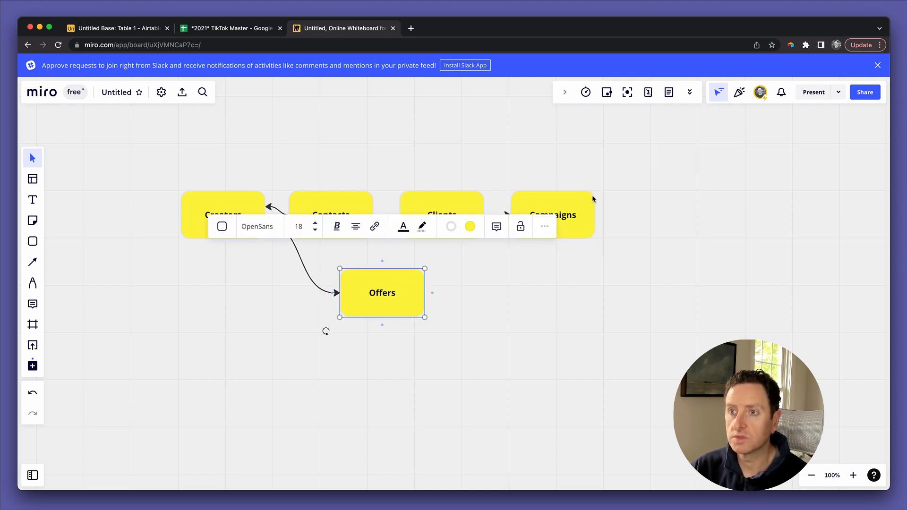
Step: Draw a curved arrow from Campaigns into the Offers box
left_click(574, 212)
left_click_drag(554, 249, 429, 298)
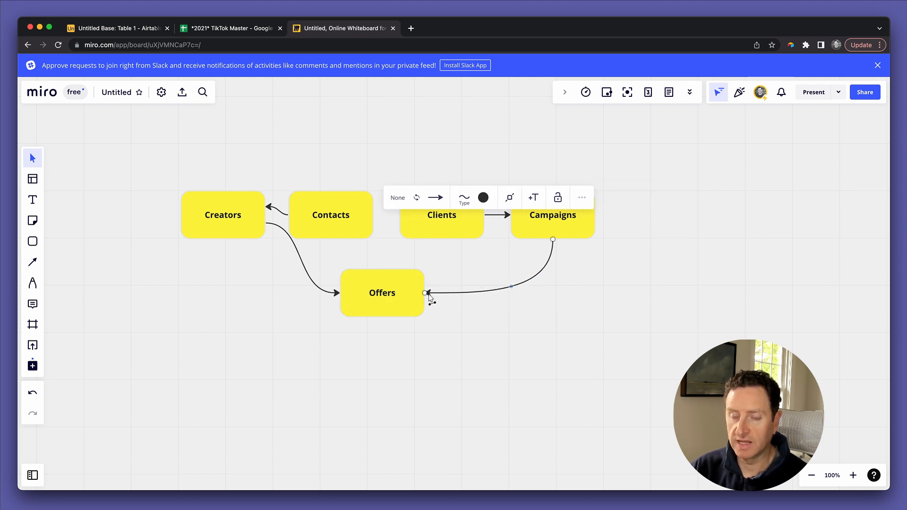
left_click(384, 301)
left_click(363, 369)
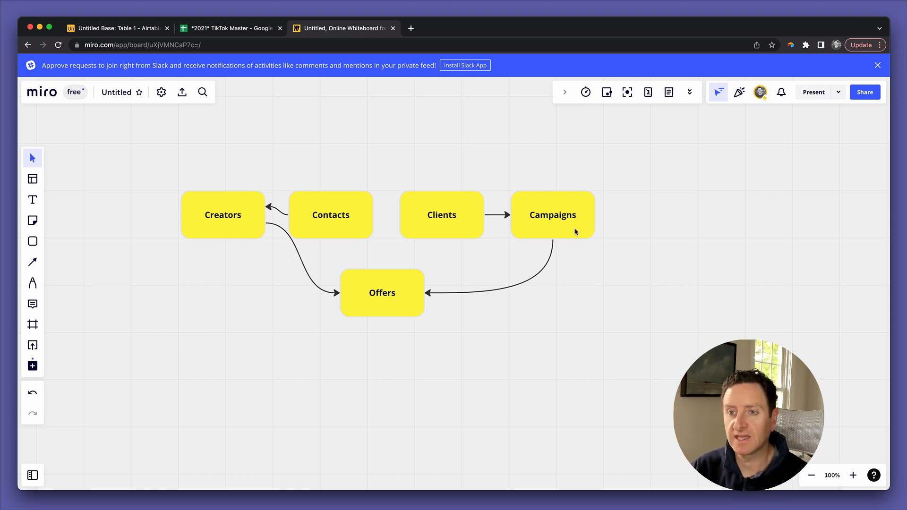
left_click(340, 221)
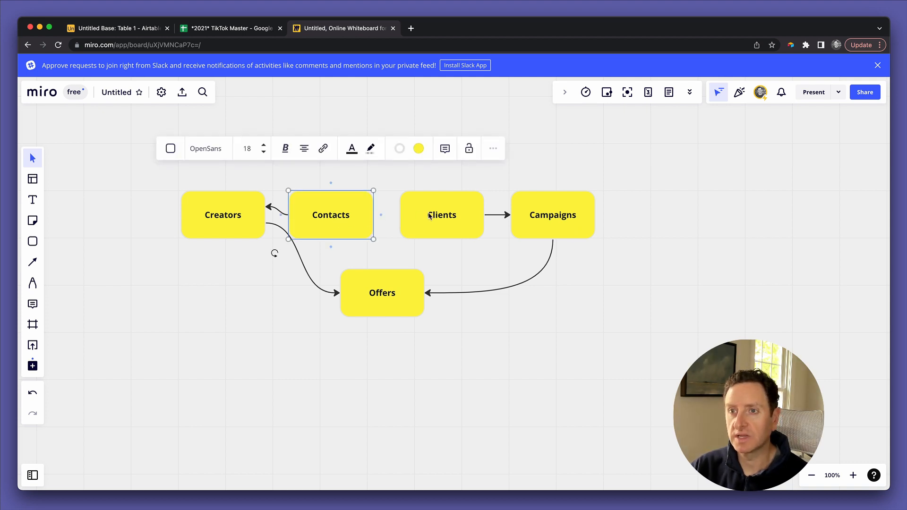
left_click(429, 216)
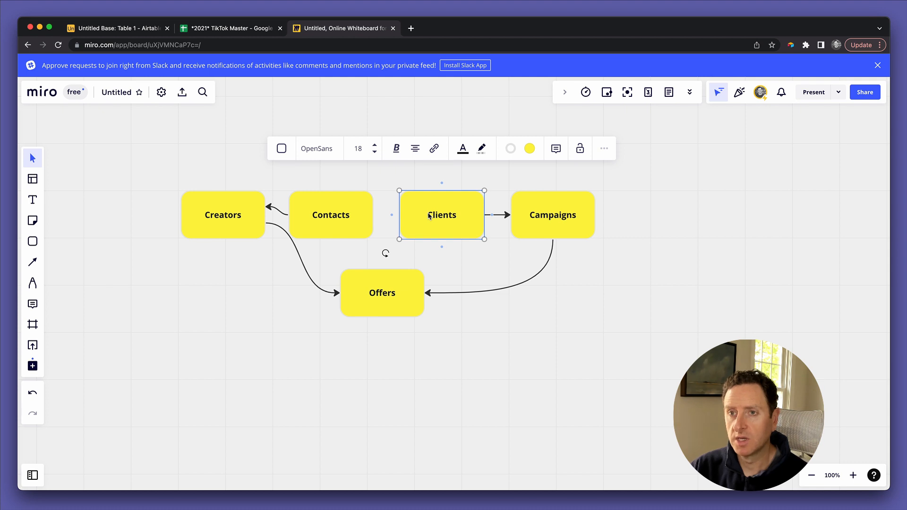
left_click(322, 217)
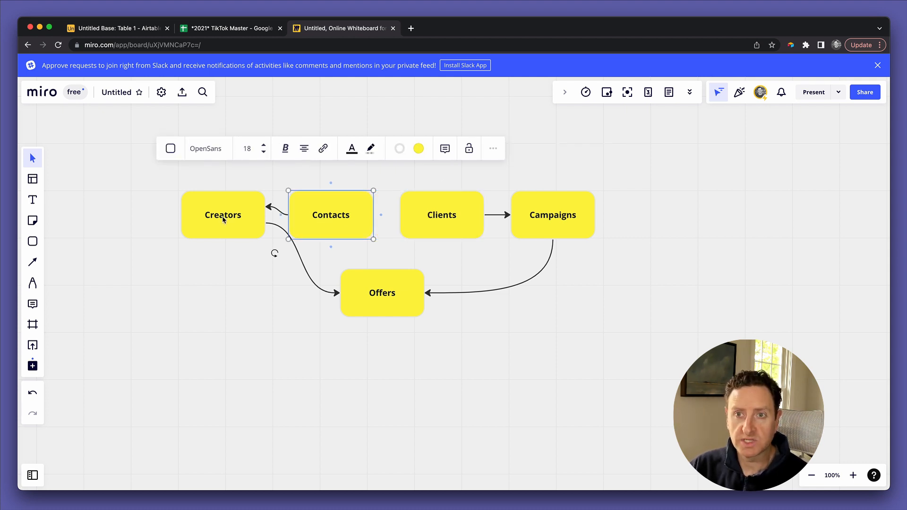
left_click(430, 216)
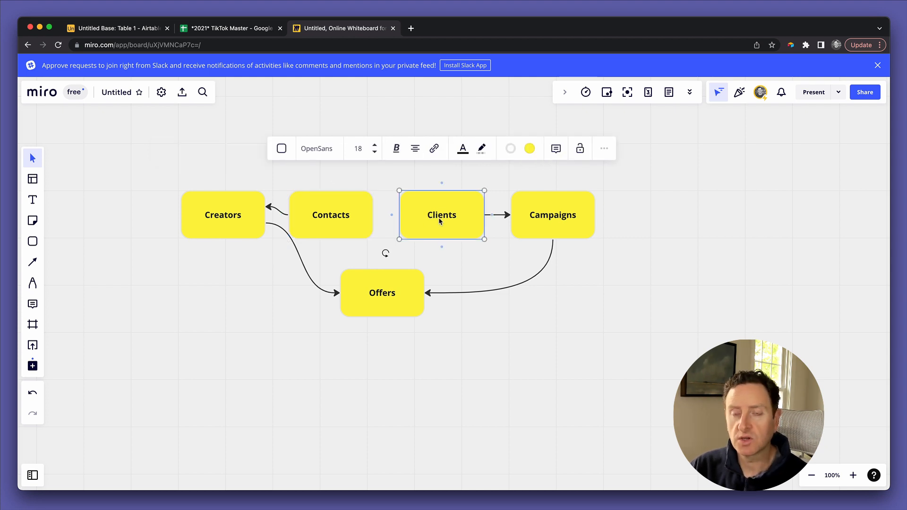
left_click(339, 204)
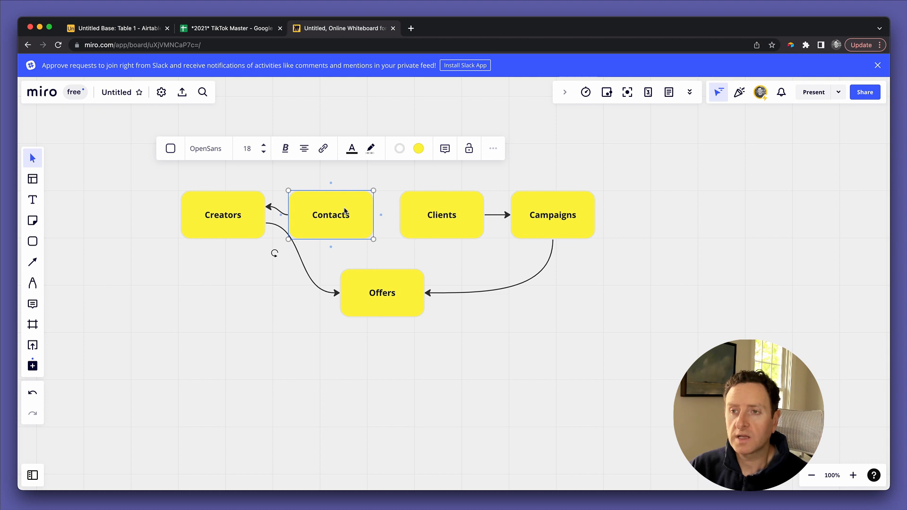
left_click(344, 211)
left_click(425, 205)
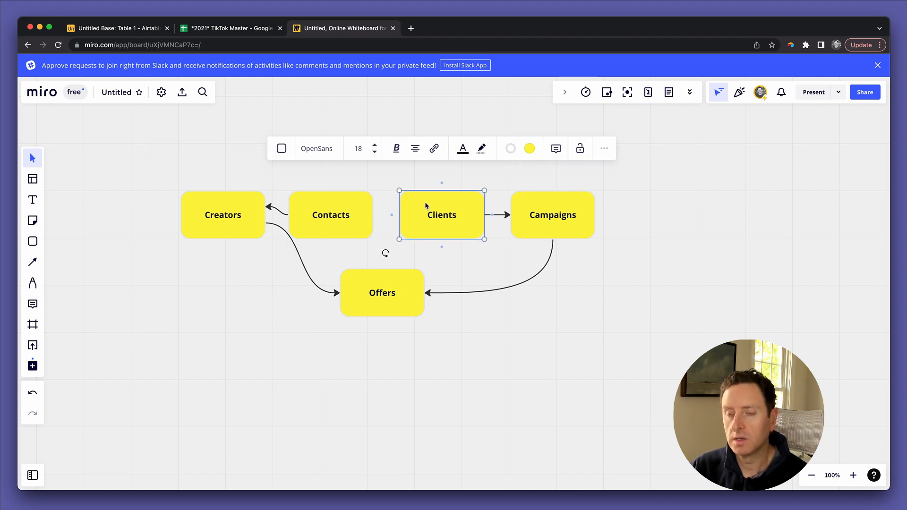
left_click(432, 216)
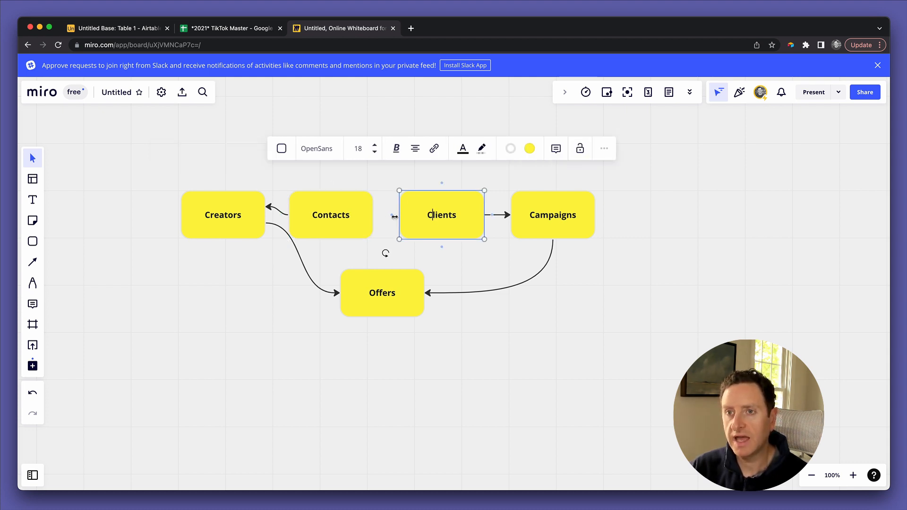
Step: Draw an arrow connector from the Clients note into the Contacts note
left_click(346, 212)
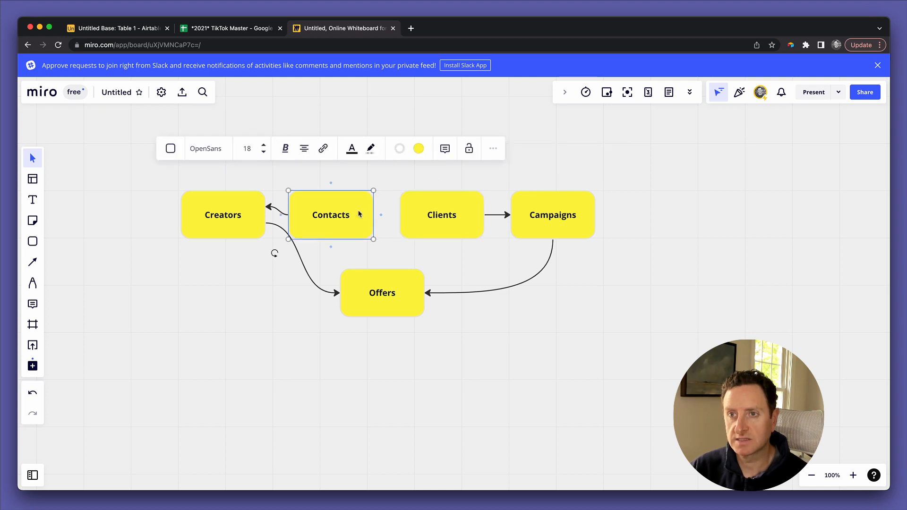
left_click(424, 213)
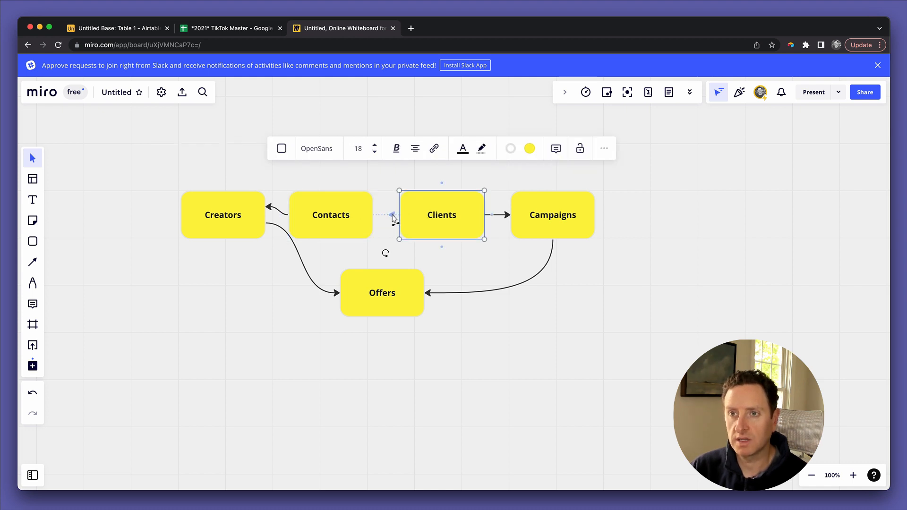
left_click_drag(393, 215, 372, 218)
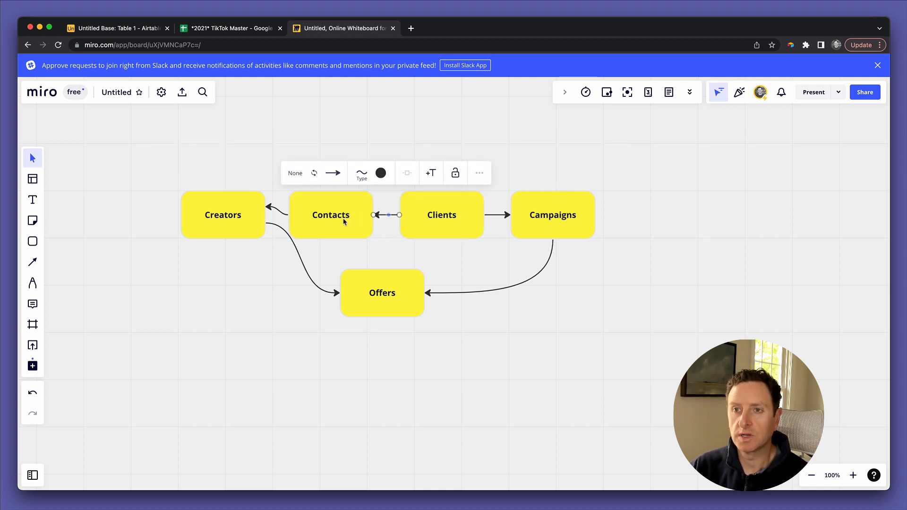
left_click(346, 221)
left_click(323, 209)
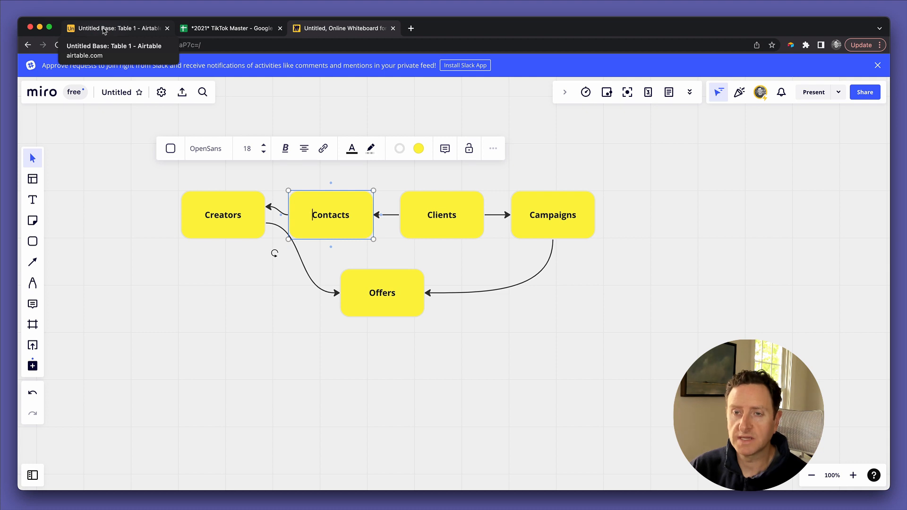
Step: In the Airtable base, rename the primary Name field to Handle
left_click(104, 29)
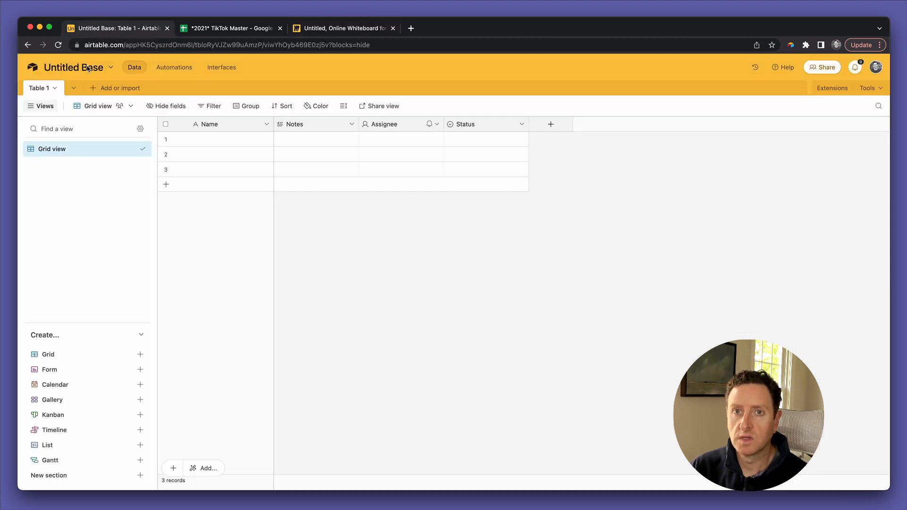
double_click(44, 88)
type("Cr")
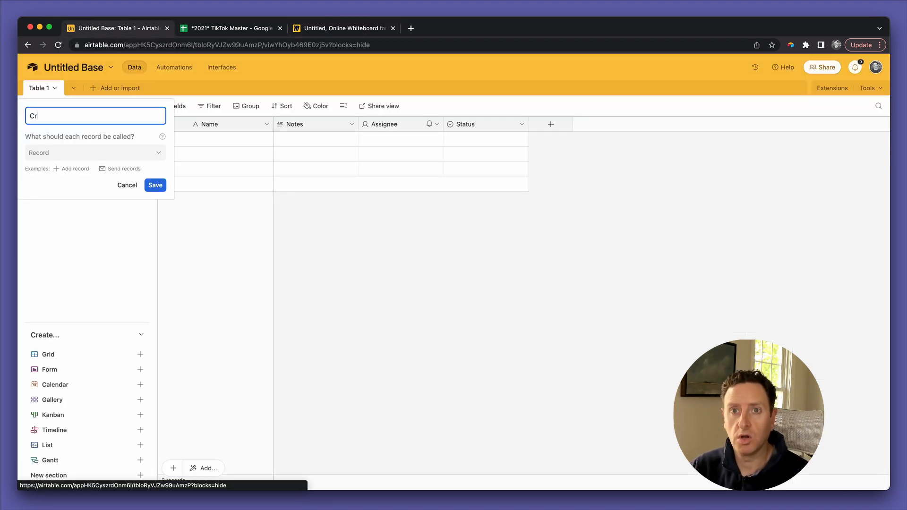
type("eative")
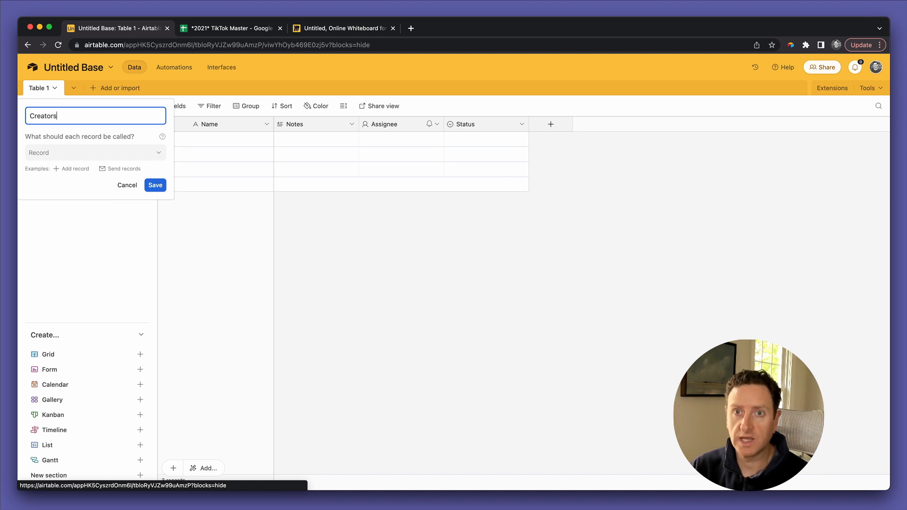
key("Escape")
double_click(217, 131)
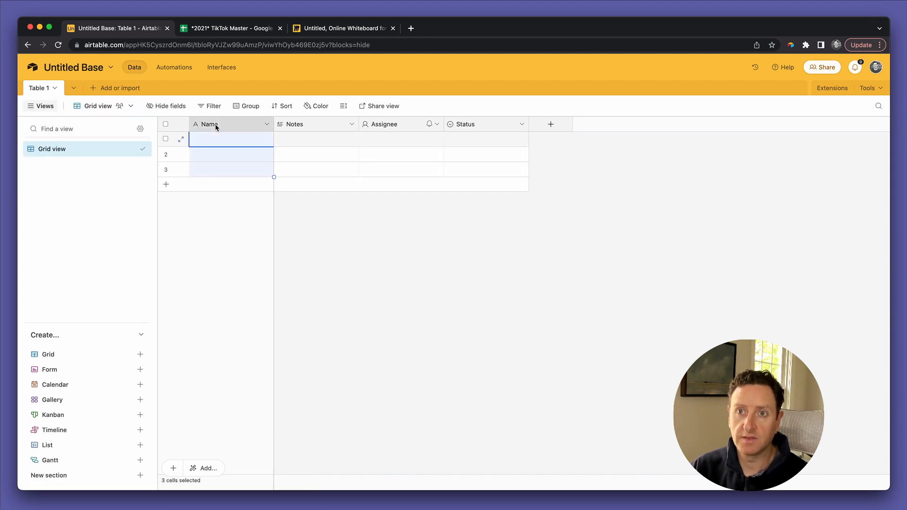
type("Handl")
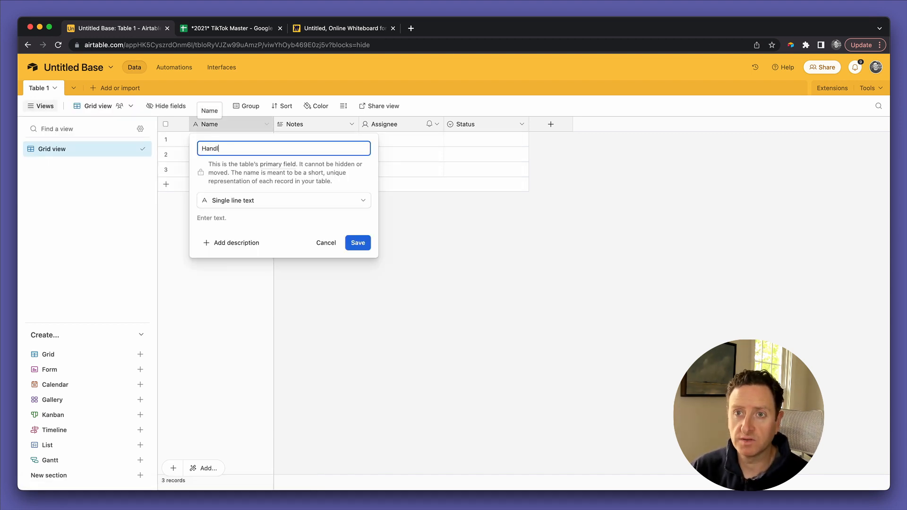
type("e")
left_click(358, 243)
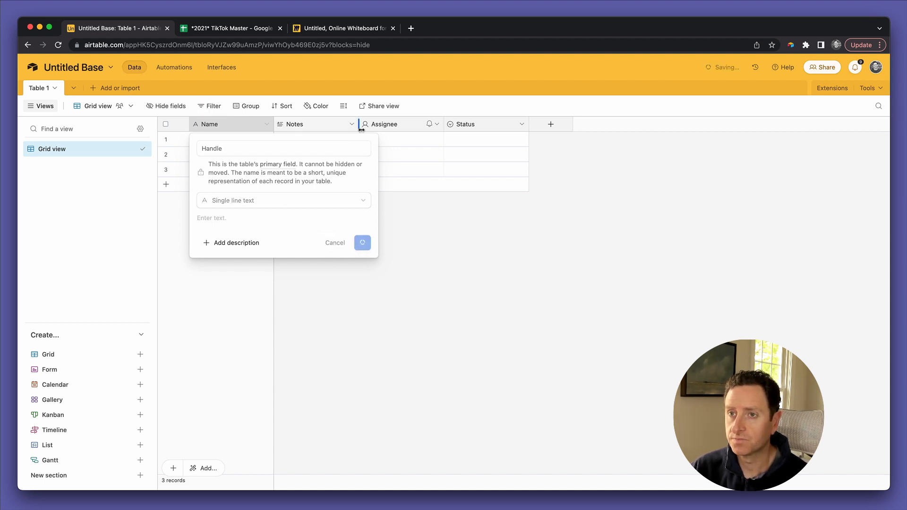
Step: Turn the Notes field into a Single line text field named First name
double_click(312, 125)
type("First")
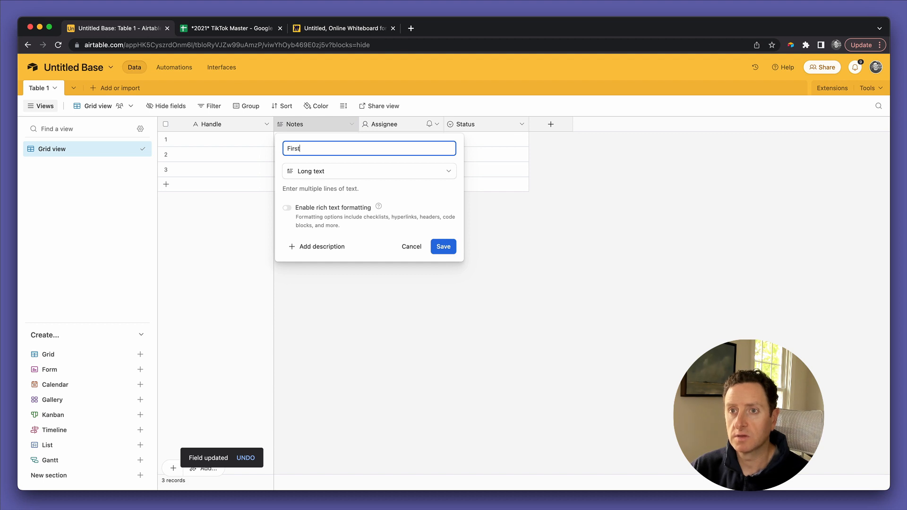
type(" name")
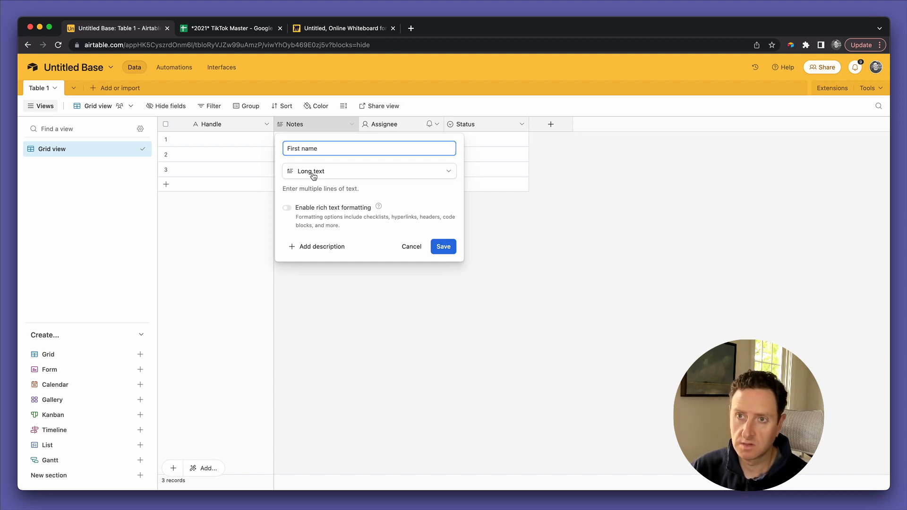
left_click(312, 174)
left_click(318, 206)
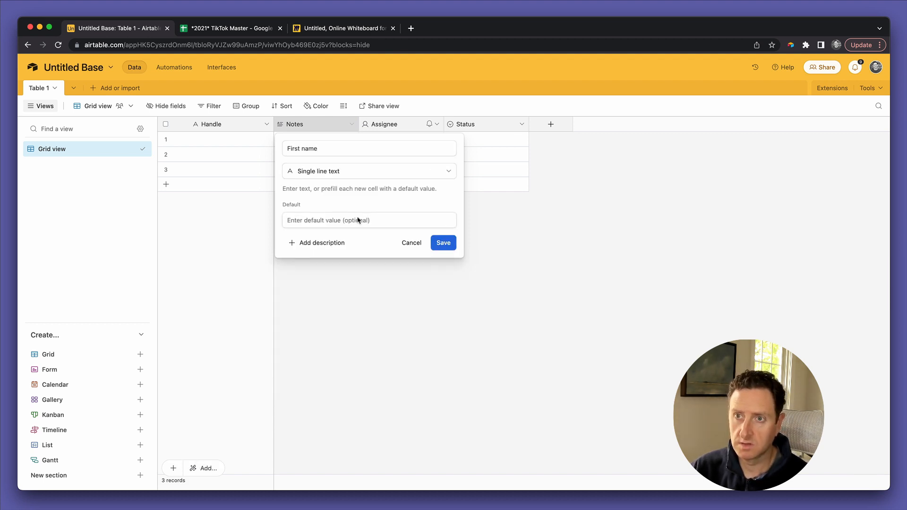
left_click(437, 242)
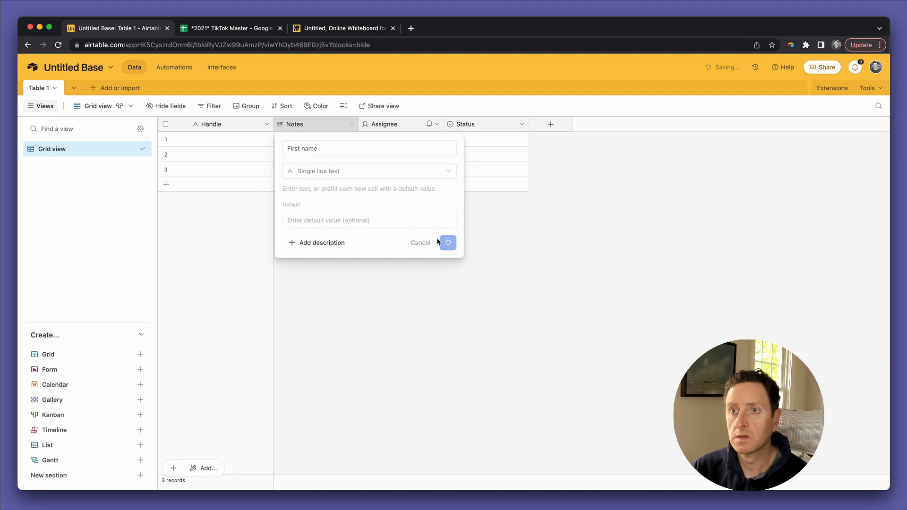
Step: Rename the Assignee field to Style tags and make it a Multiple select
double_click(394, 125)
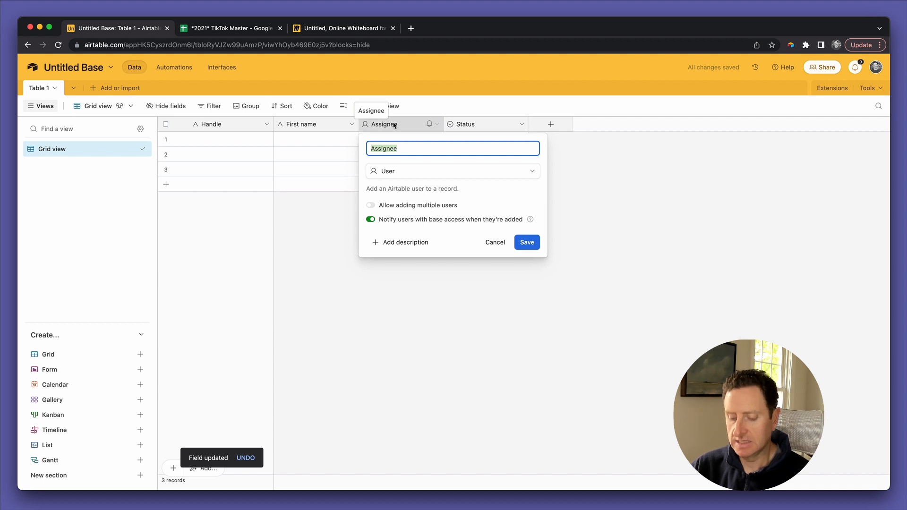
type("STy")
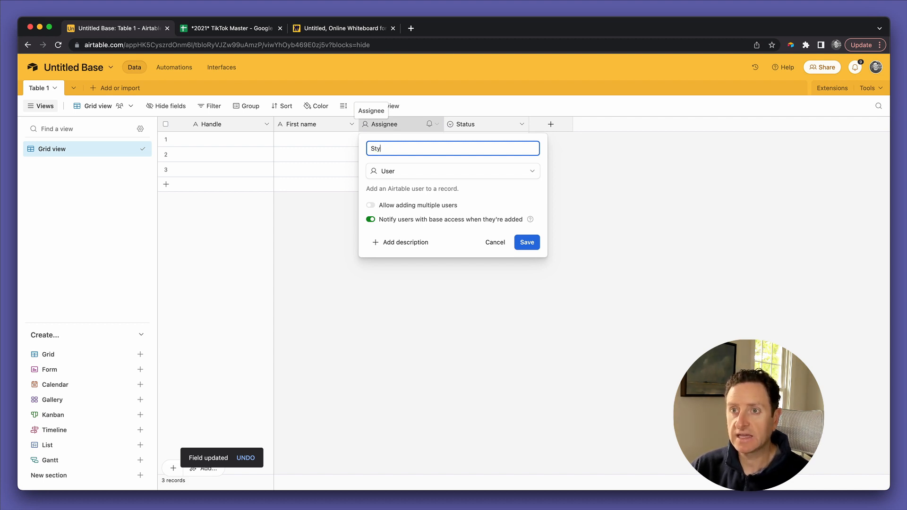
type("le a")
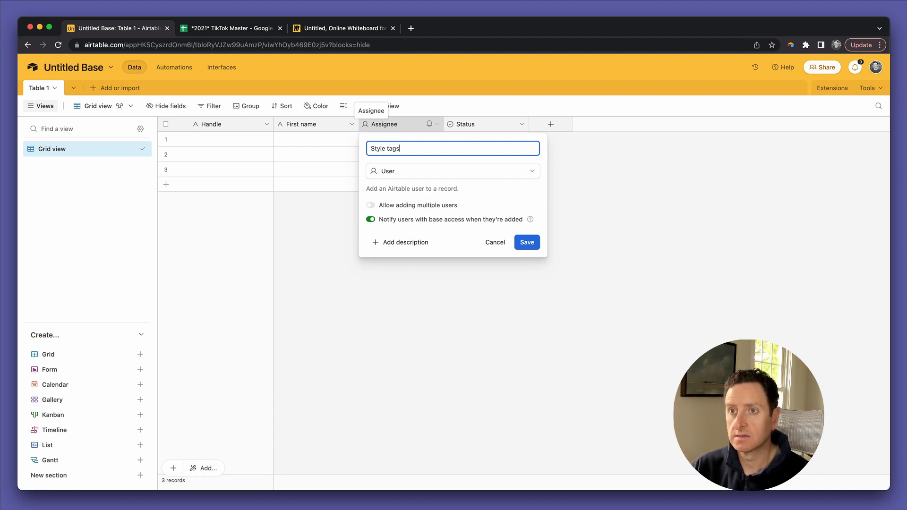
left_click(406, 172)
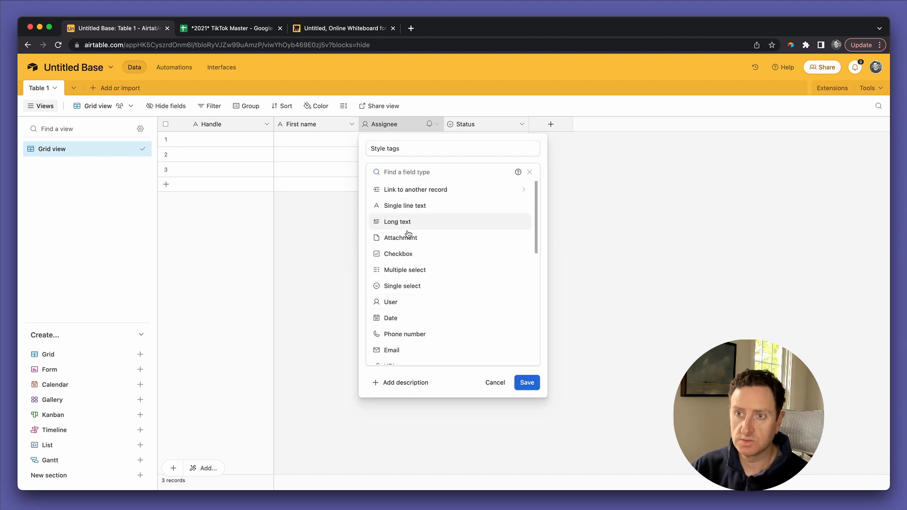
left_click(401, 270)
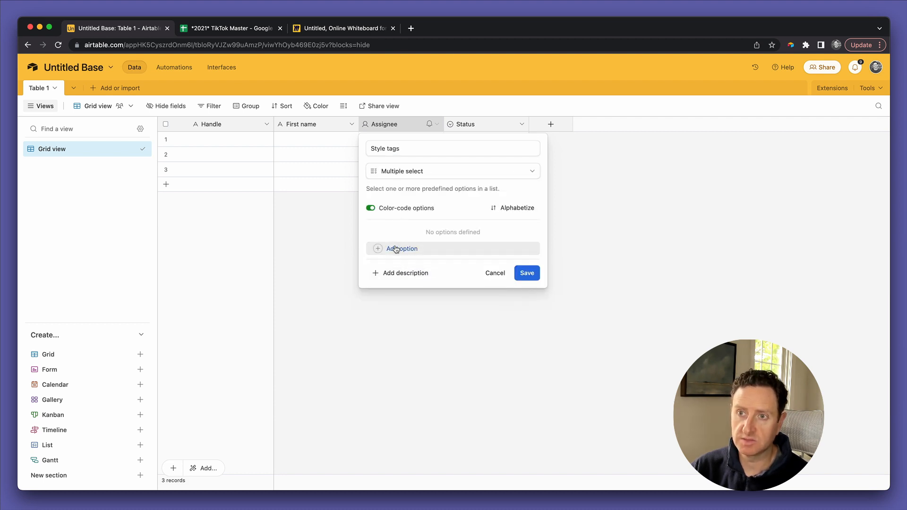
Step: Add Dance, Comedy, Fashion and Cooking options and save the Style tags field
left_click(396, 249)
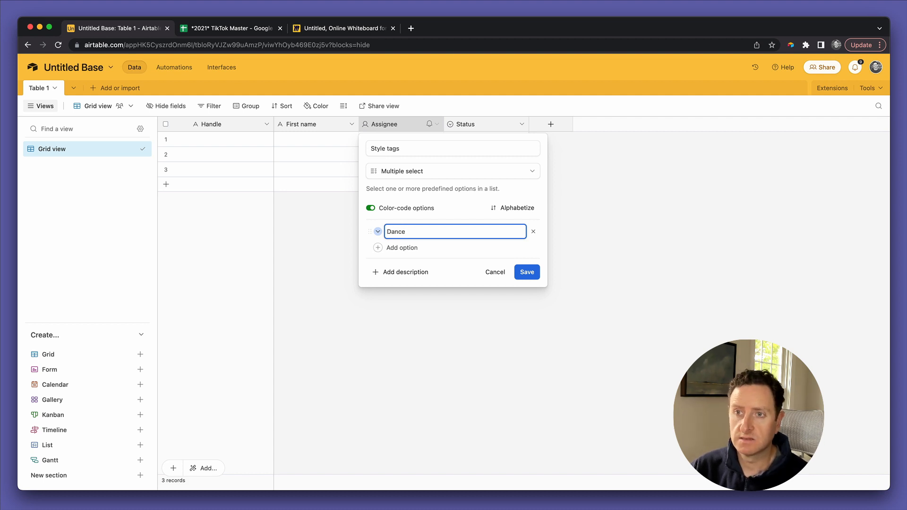
type("Dance")
left_click(402, 249)
type("Comedy")
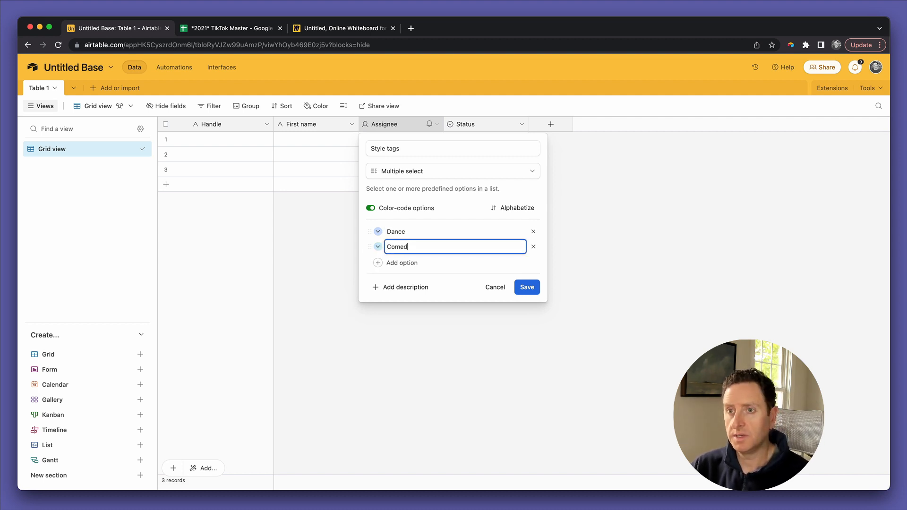
left_click(407, 264)
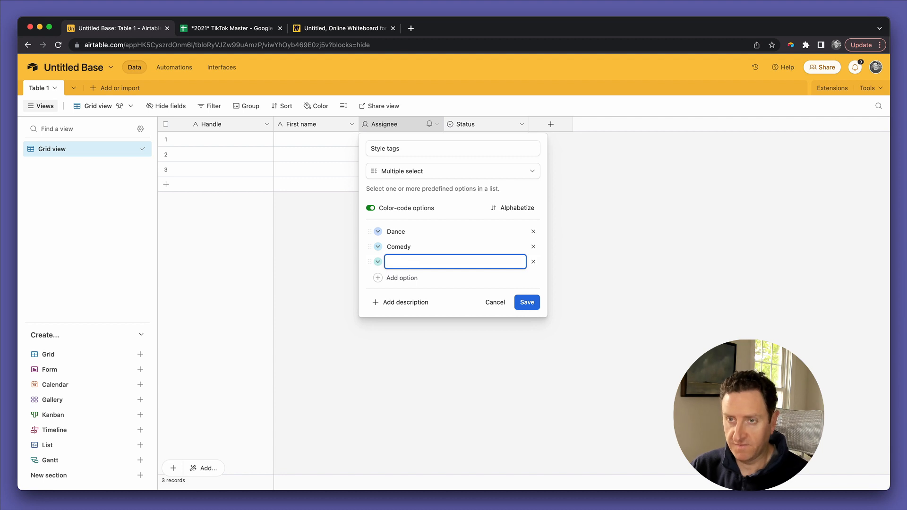
type("Fashion")
left_click(402, 278)
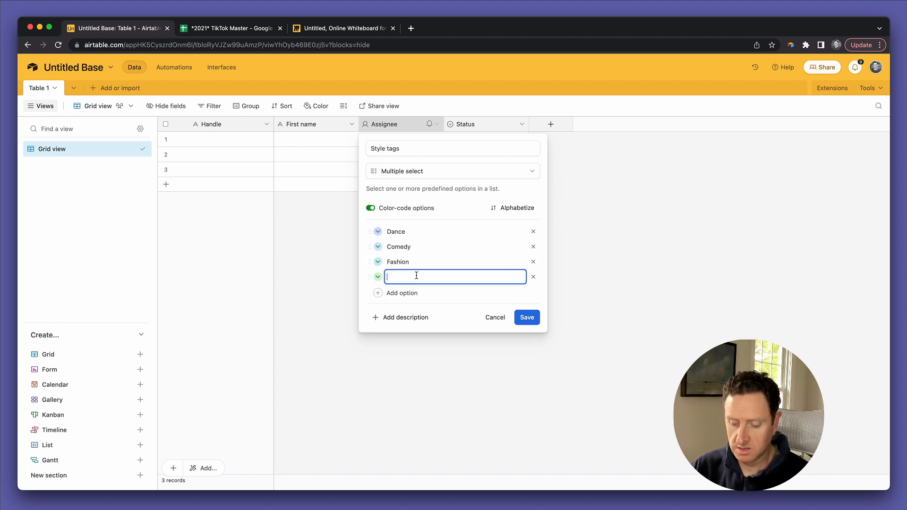
type("Cooking")
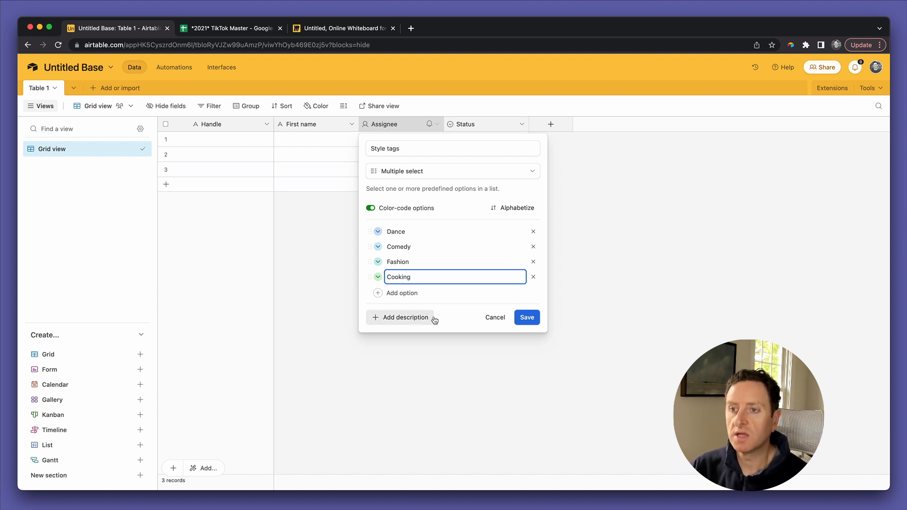
left_click(529, 321)
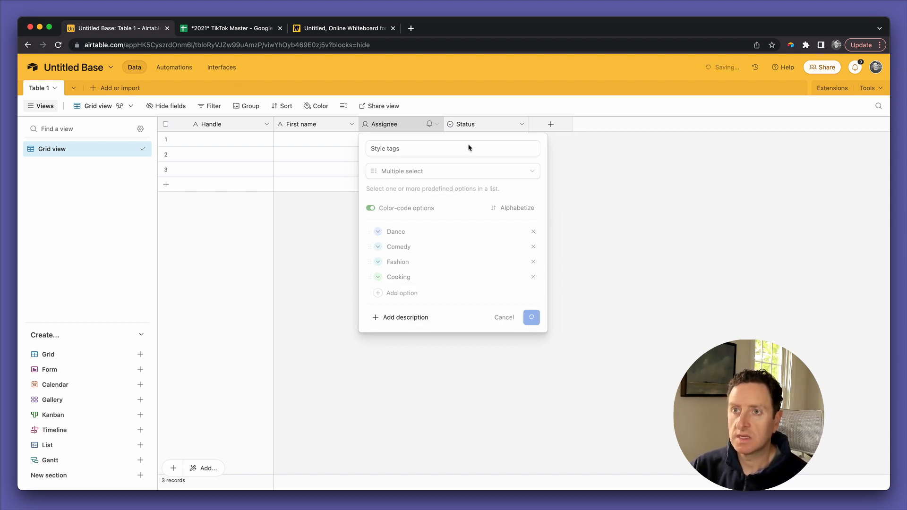
double_click(471, 123)
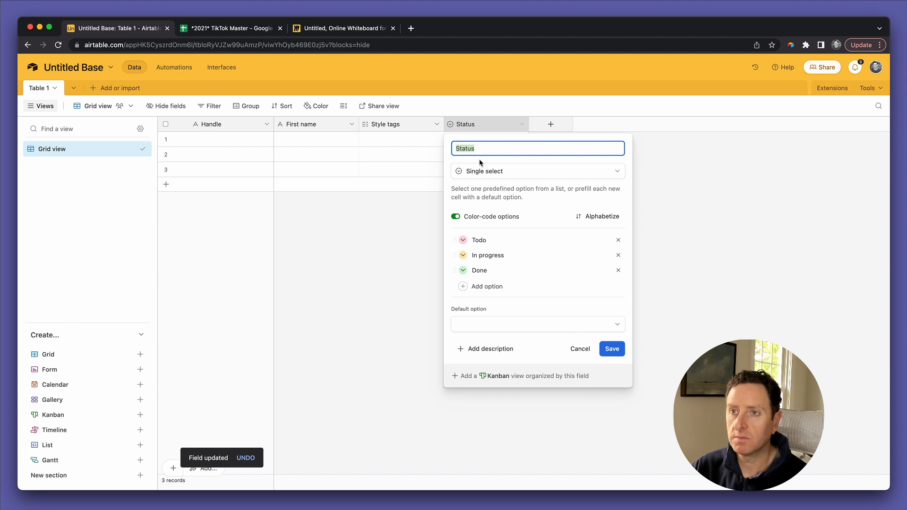
Step: Rename Status to Platform with options TikTok, Instagram and YouTube replacing Todo, In progress, Done
type("Platform")
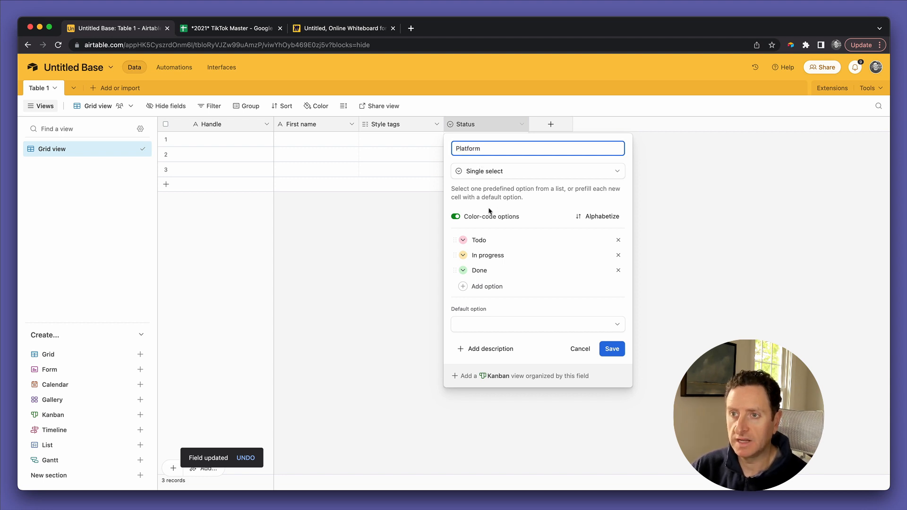
left_click(479, 240)
type("t")
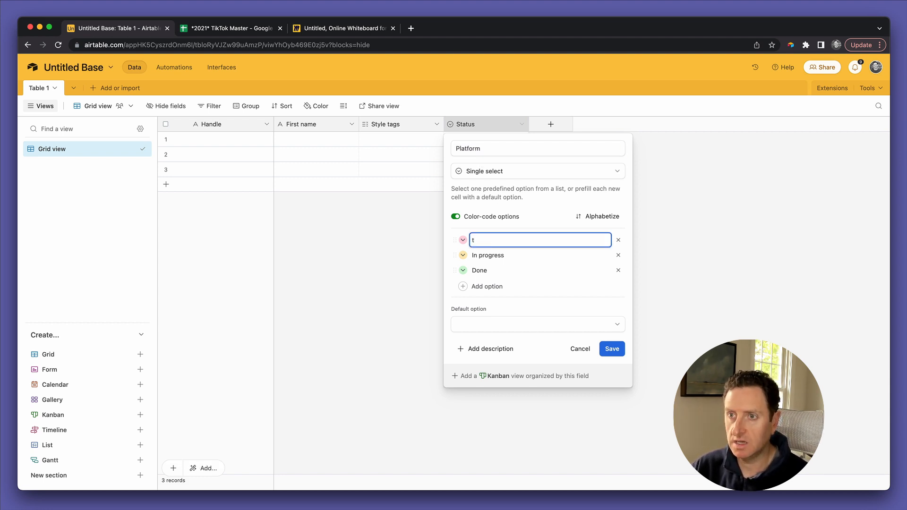
type("ikTok")
double_click(480, 255)
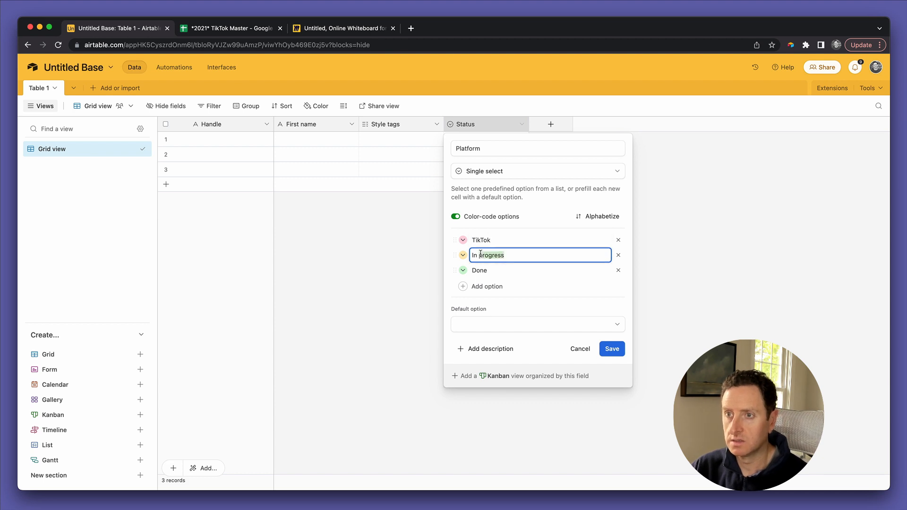
type("Int")
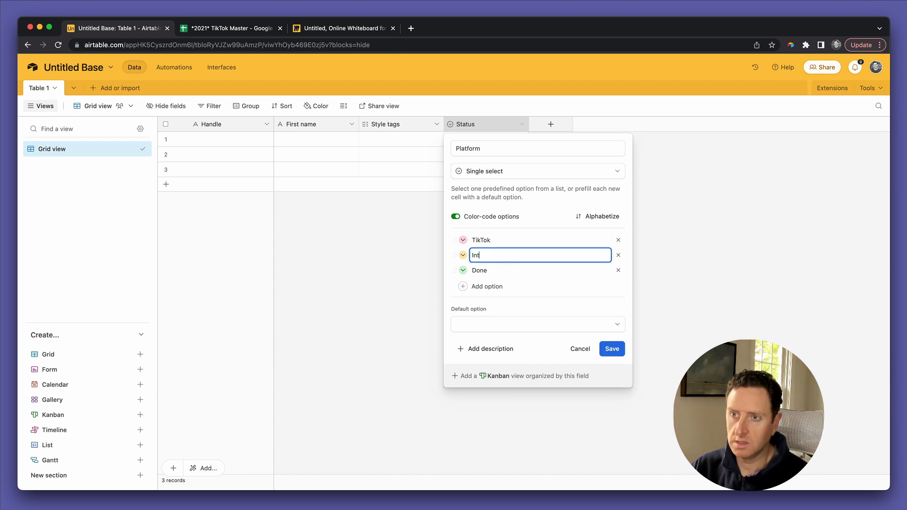
type("tagram")
key("Tab")
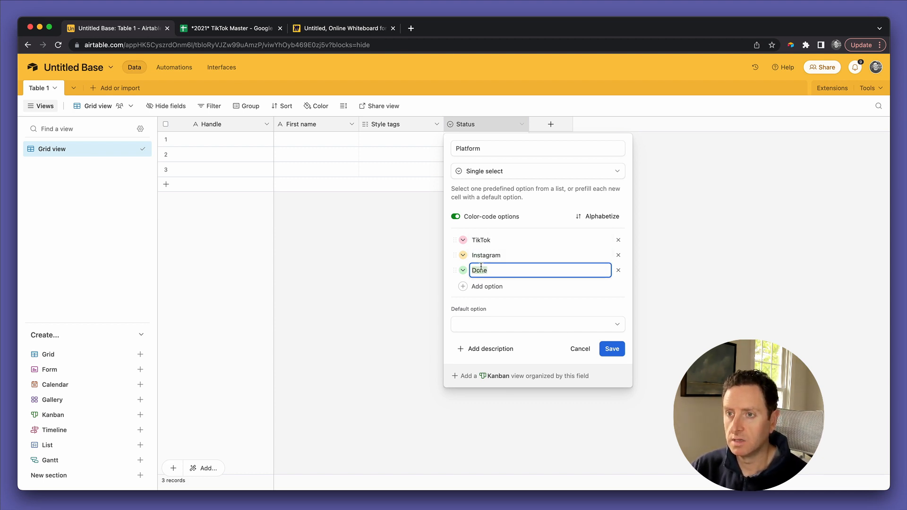
type("YouTub")
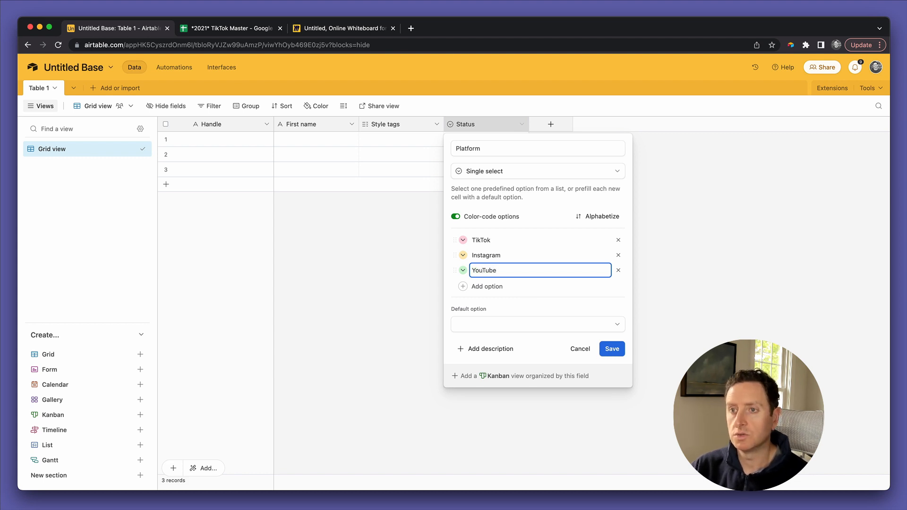
left_click(611, 350)
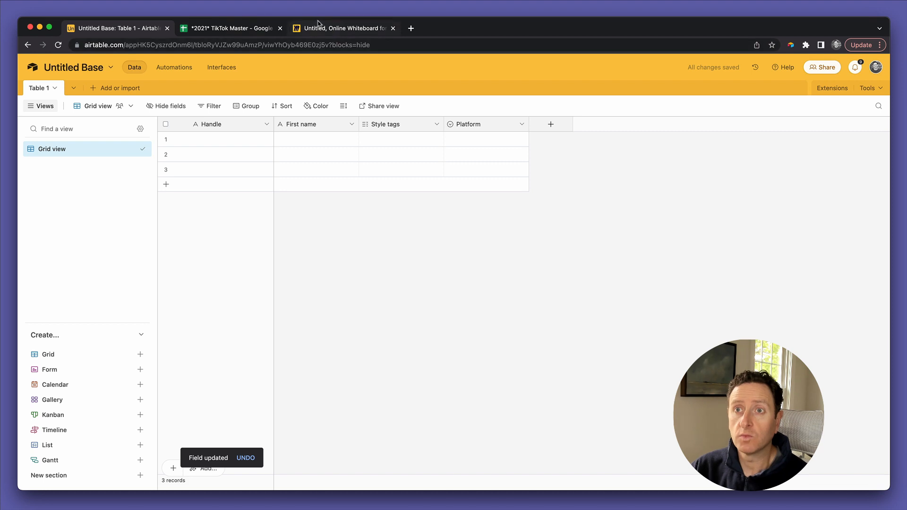
Step: Check the Creators and Contacts boxes on the Miro diagram, then return to Airtable
left_click(319, 26)
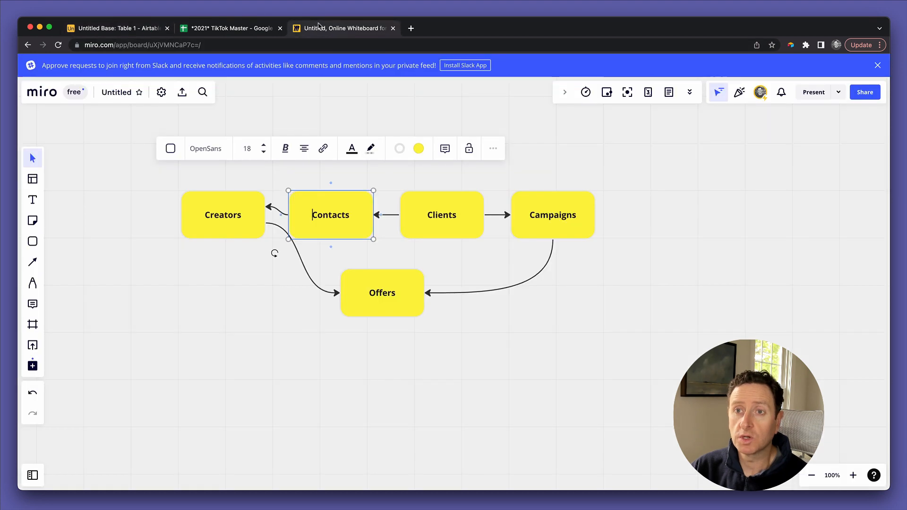
left_click(229, 218)
left_click(311, 208)
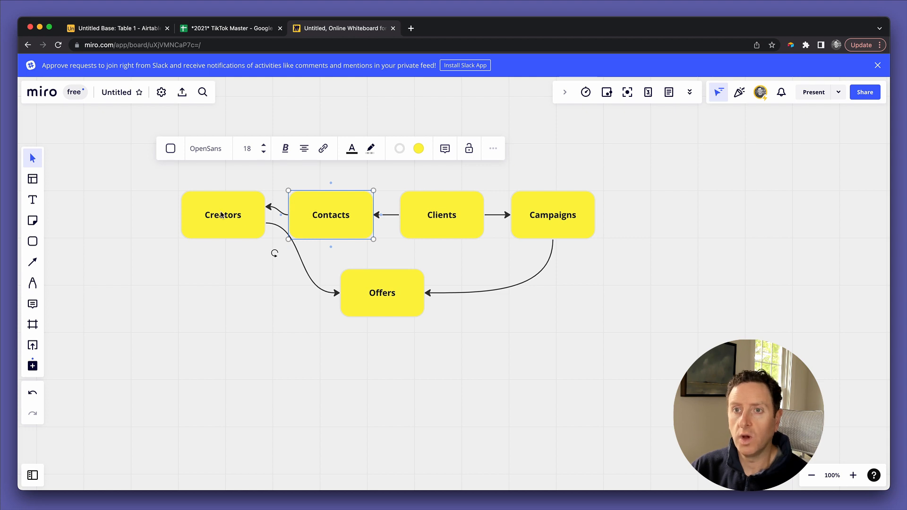
left_click(223, 216)
left_click(145, 32)
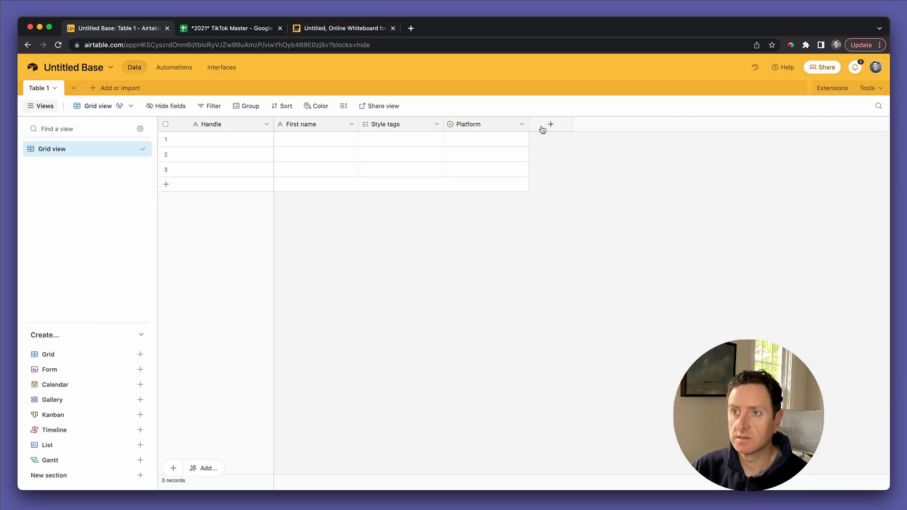
Step: Create a Contact field linking to a new Contacts table, allowing one linked record per cell
left_click(548, 125)
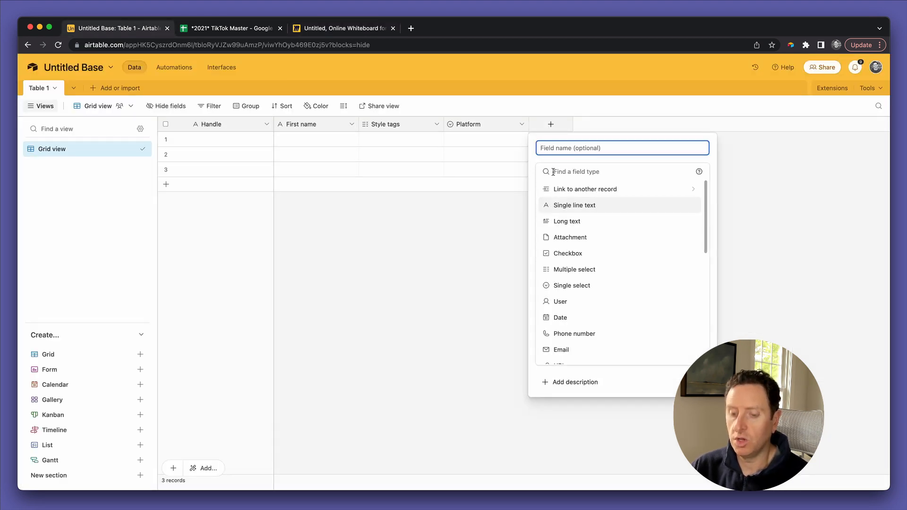
type("Contact")
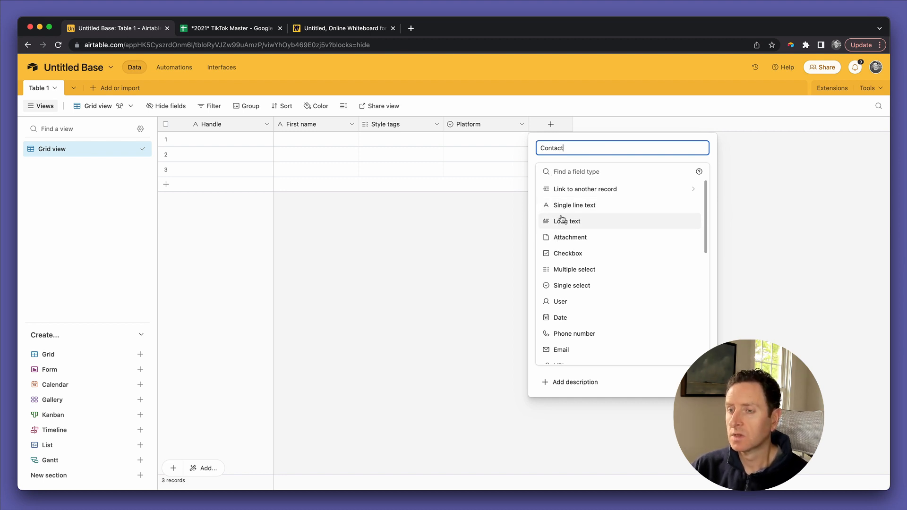
left_click(567, 191)
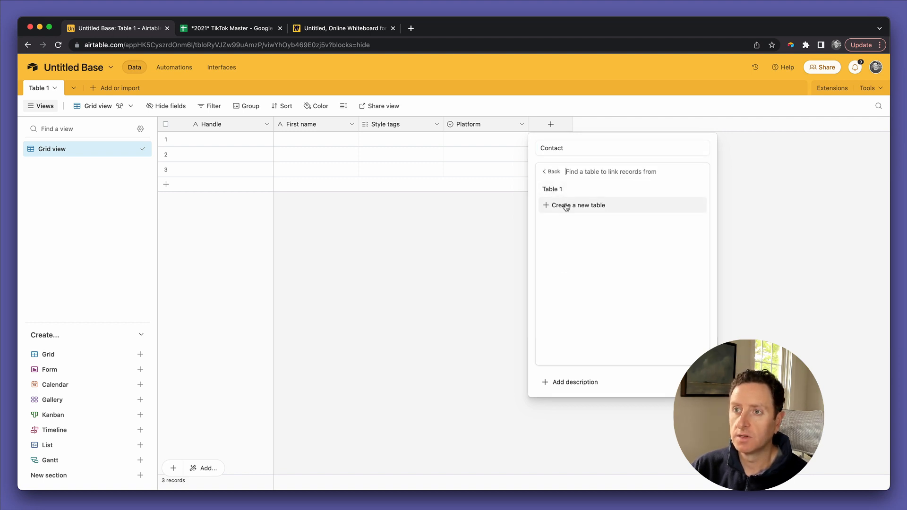
left_click(566, 207)
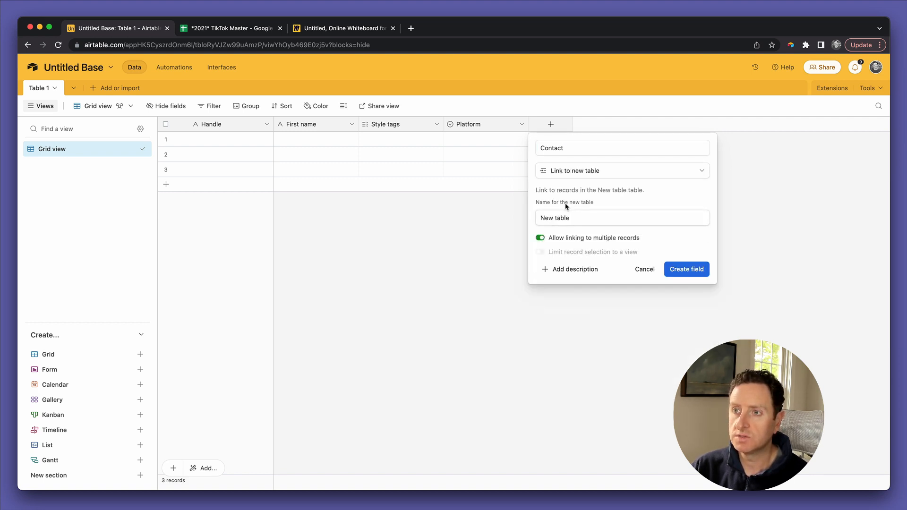
triple_click(564, 217)
type("Conta")
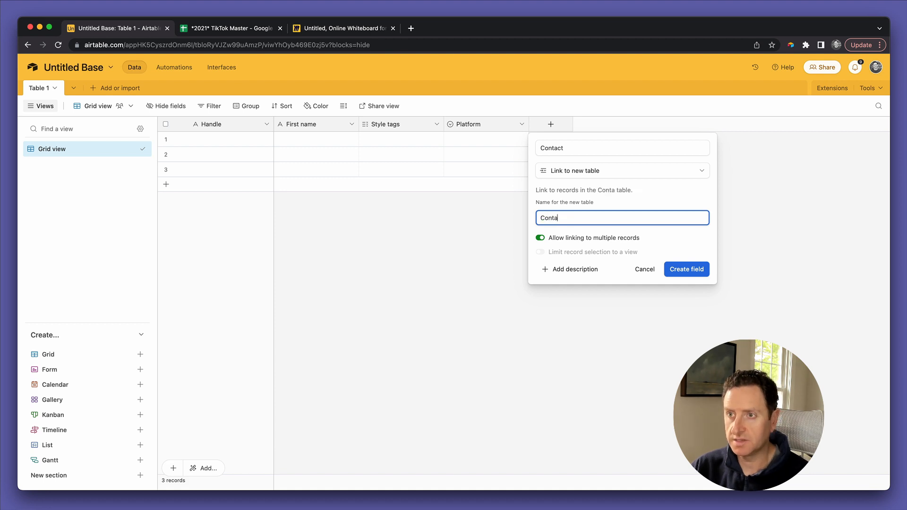
type("cts")
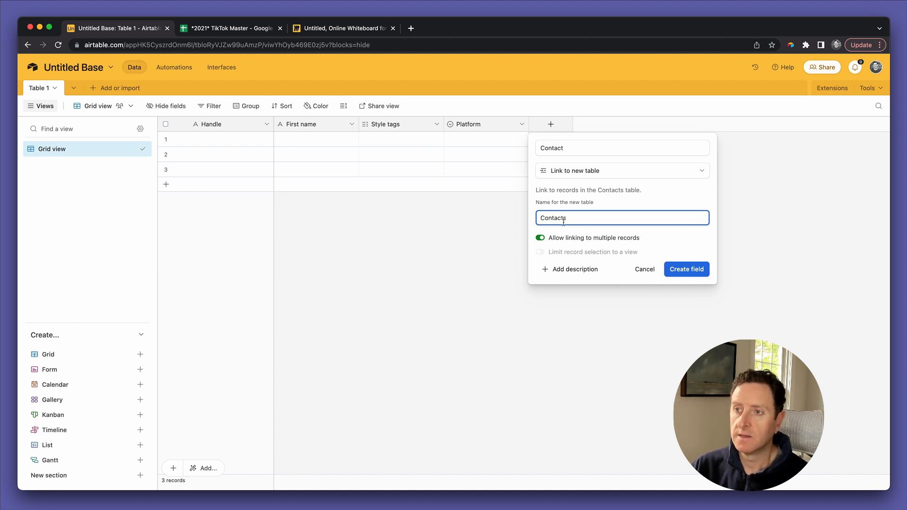
left_click(565, 238)
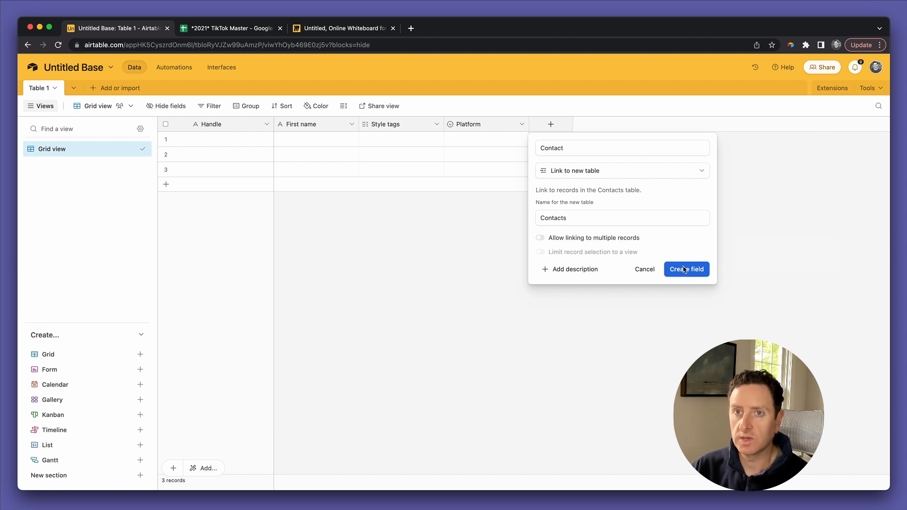
left_click(684, 270)
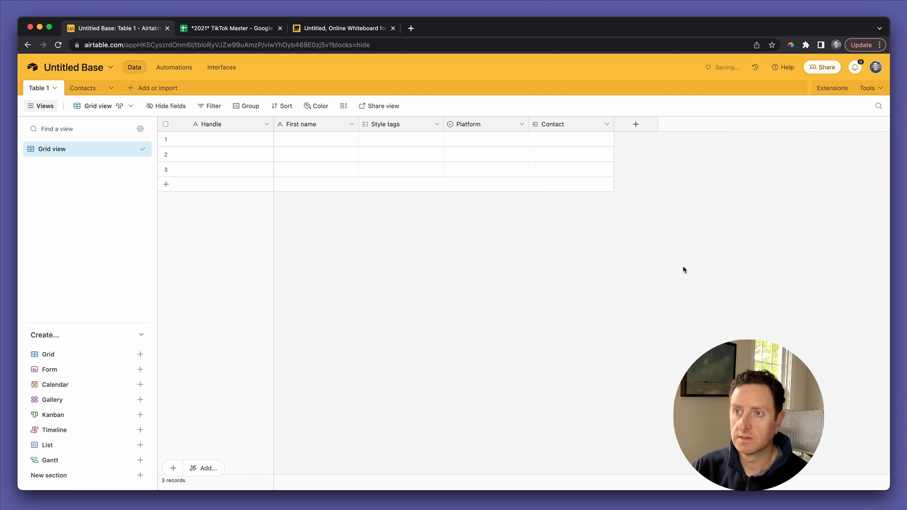
Step: Rename Table 1 to Creators
left_click(40, 89)
left_click(51, 136)
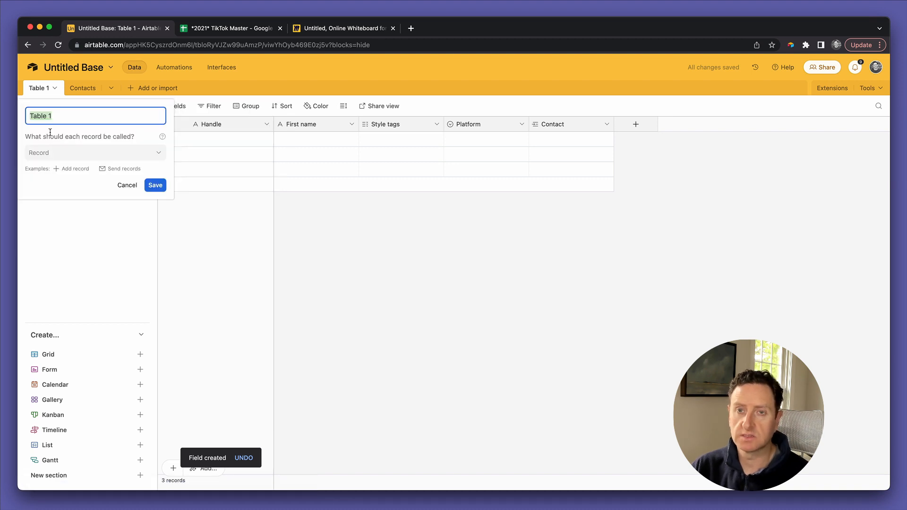
type("Creators")
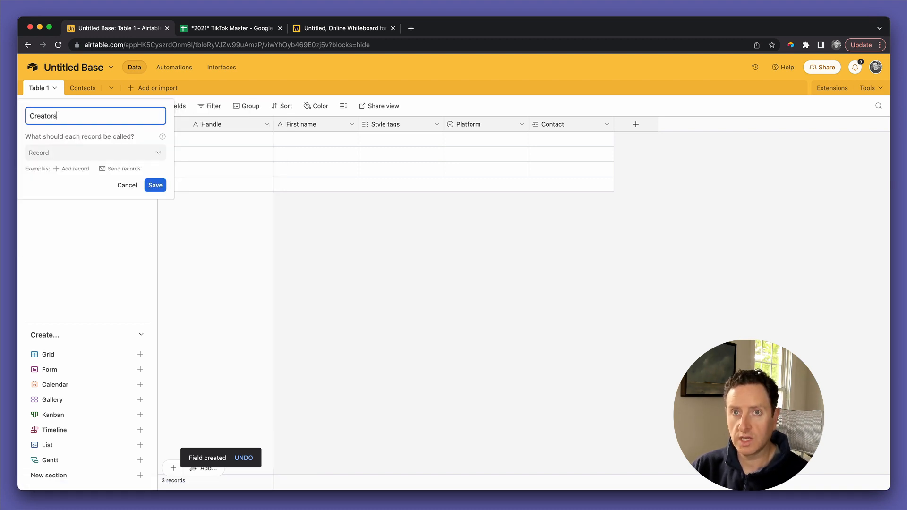
left_click(154, 184)
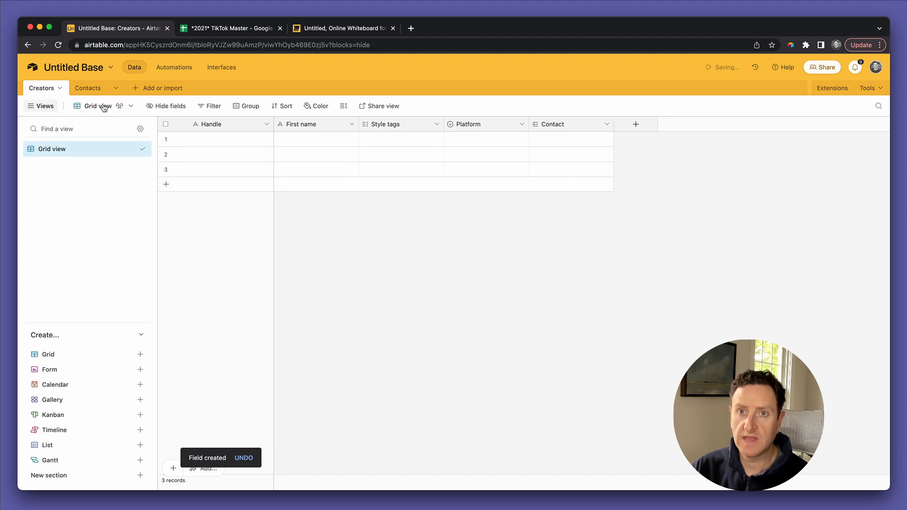
Step: In the Contacts table, rename the Table 1 link field to Creators
left_click(93, 89)
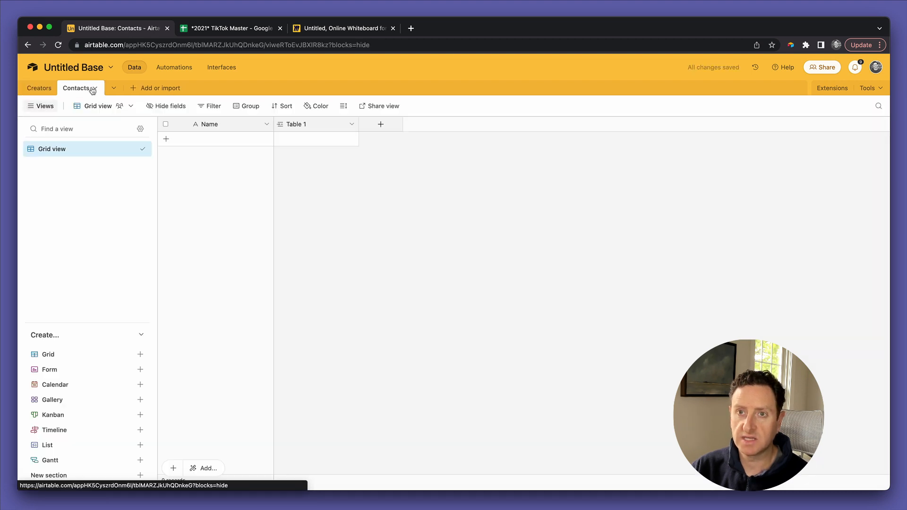
double_click(310, 124)
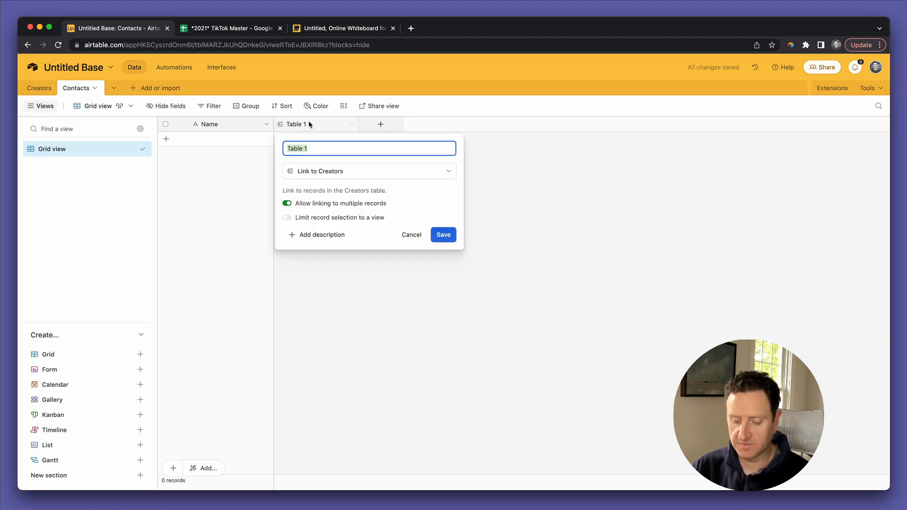
type("Creators")
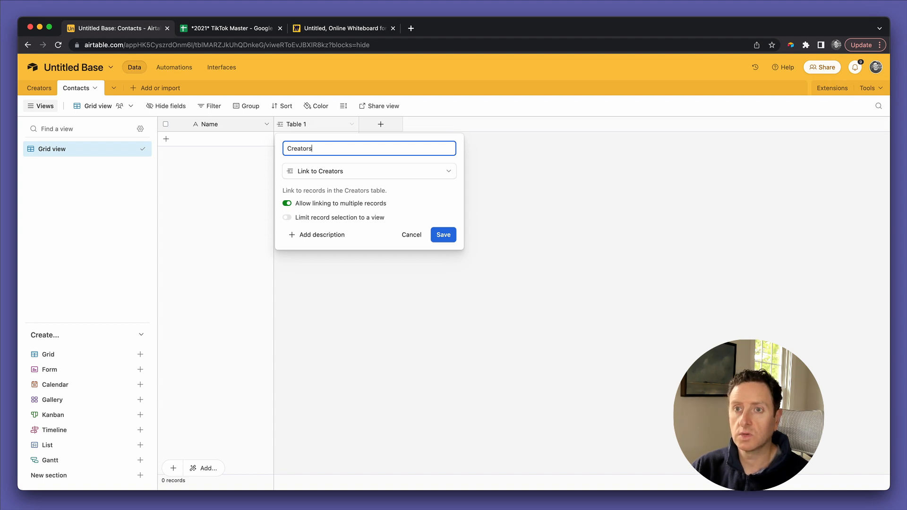
left_click(442, 236)
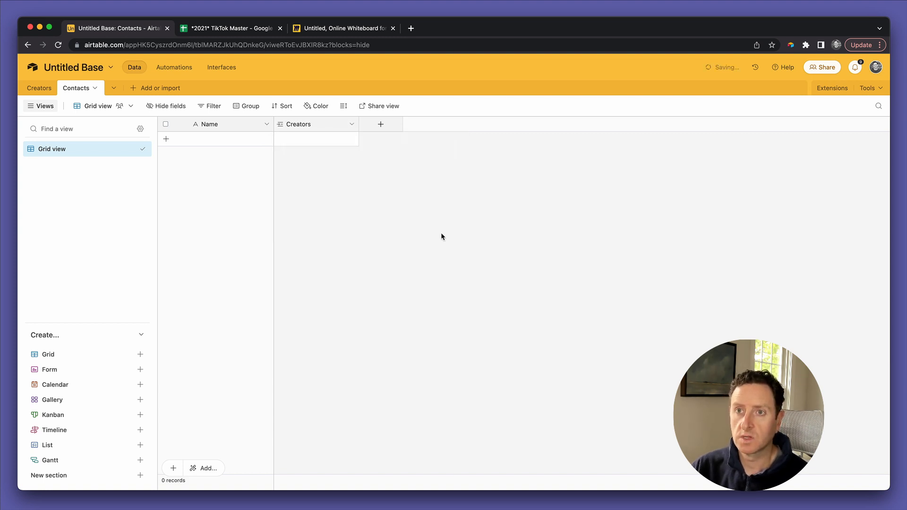
double_click(315, 125)
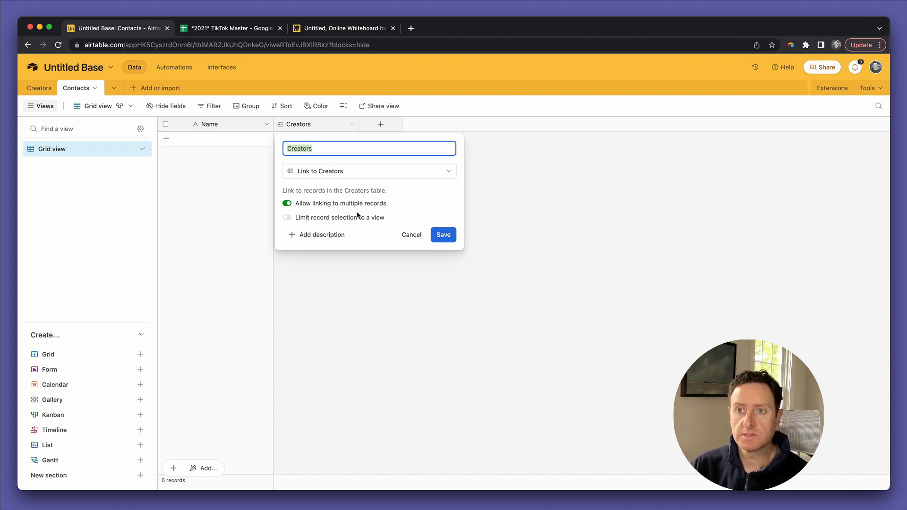
left_click(411, 235)
Step: Add a single line text First field and a duplicate of it renamed Last
left_click(381, 125)
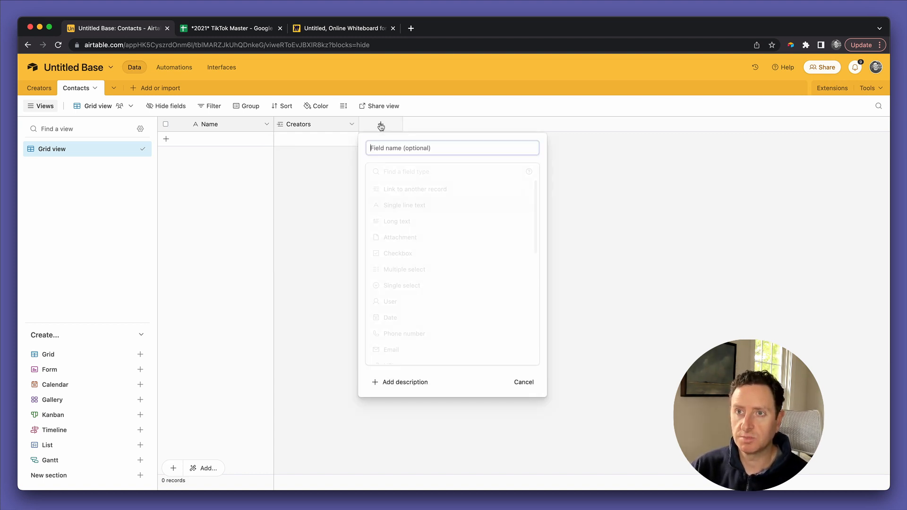
type("First")
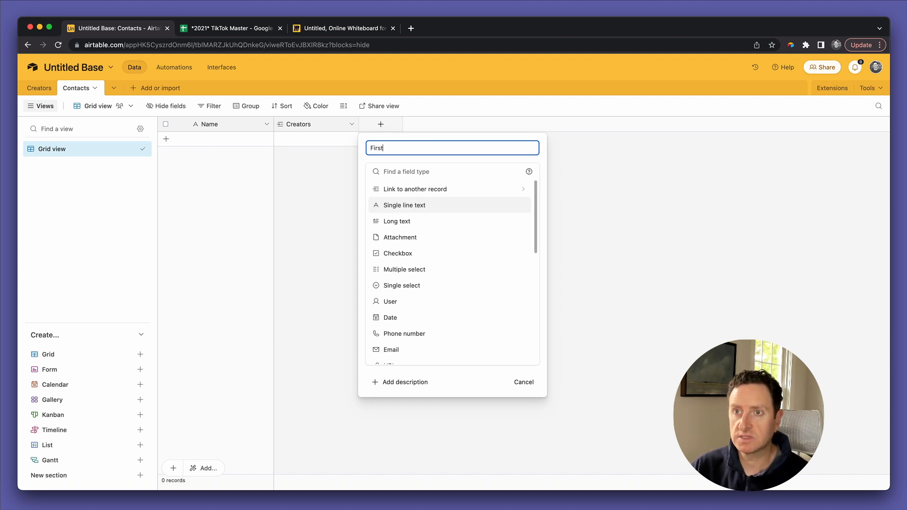
left_click(392, 205)
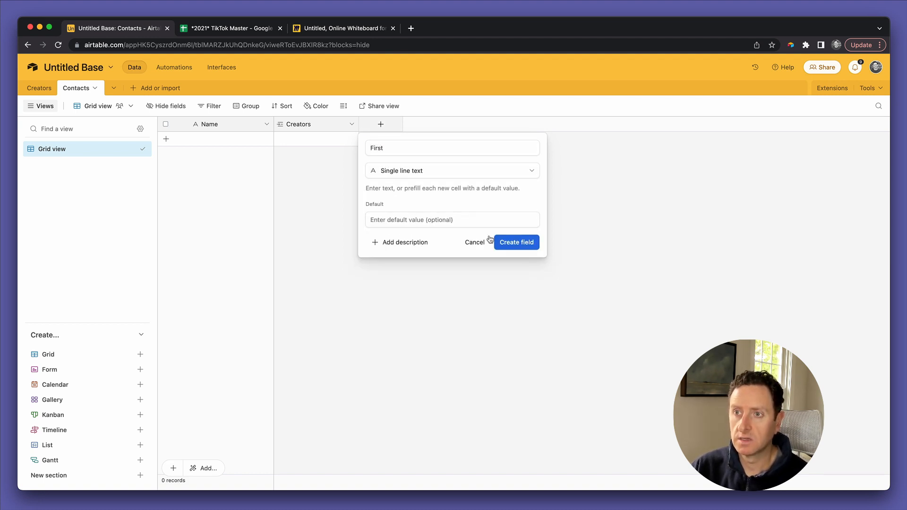
left_click(510, 242)
left_click(437, 125)
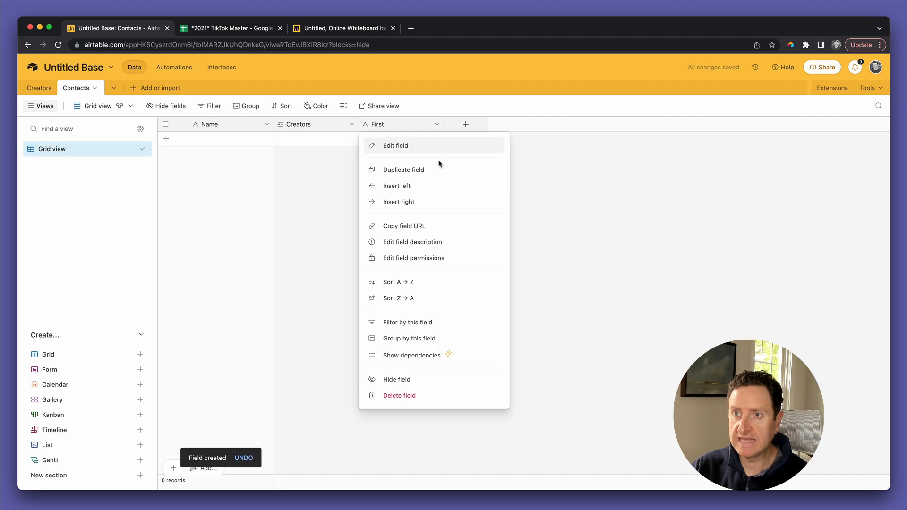
left_click(438, 169)
double_click(466, 125)
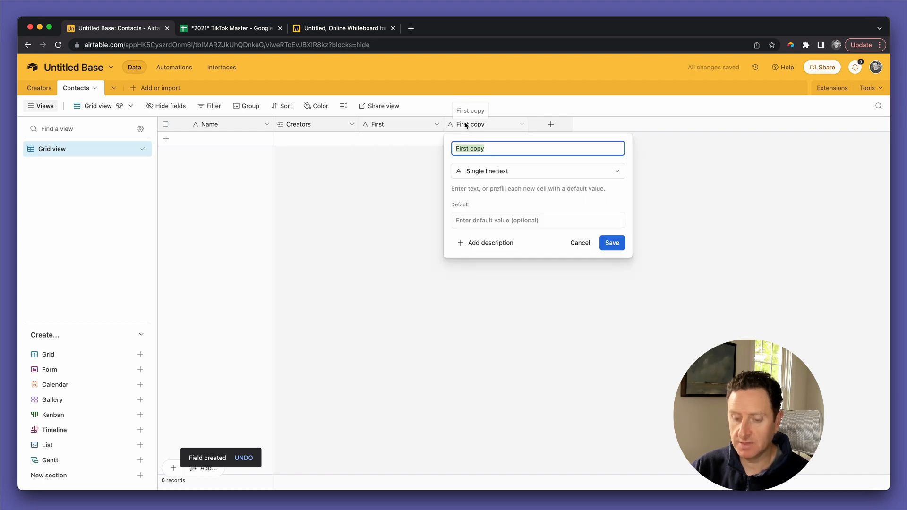
type("Last")
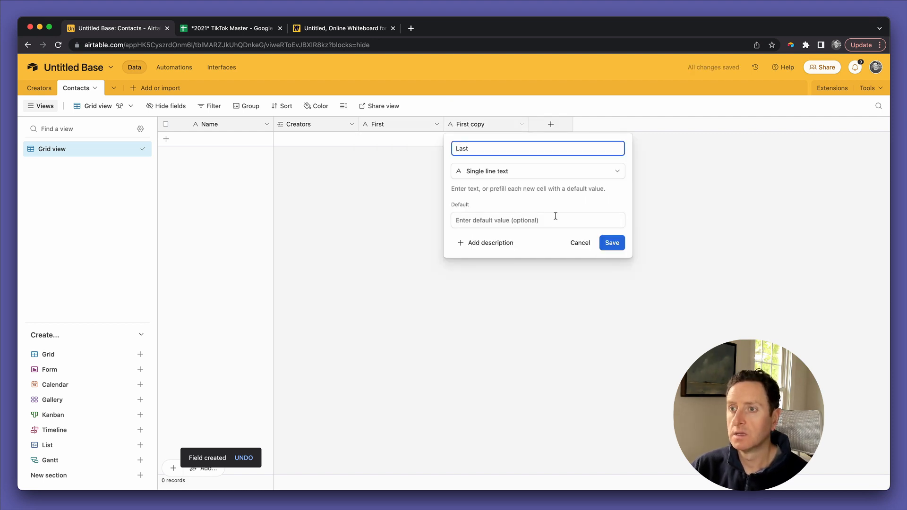
left_click(611, 243)
Step: Add an Email field of the Email type
left_click(552, 128)
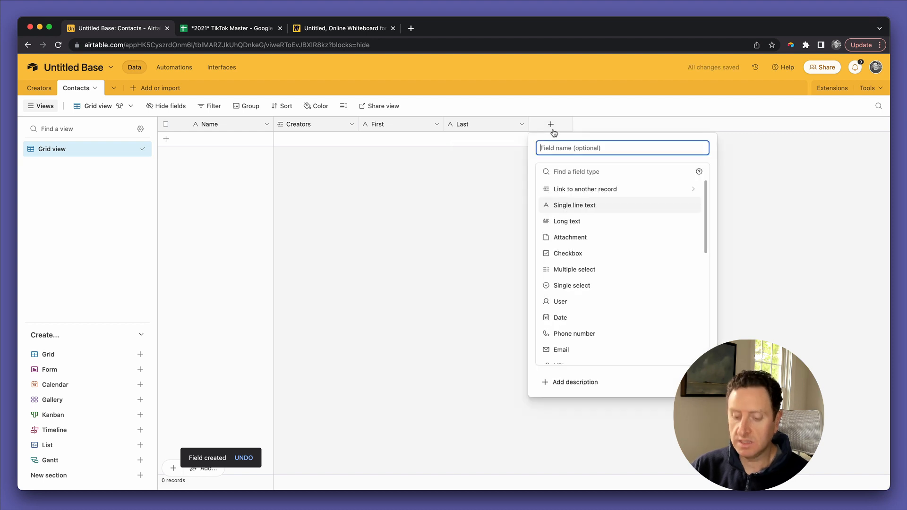
type("Email")
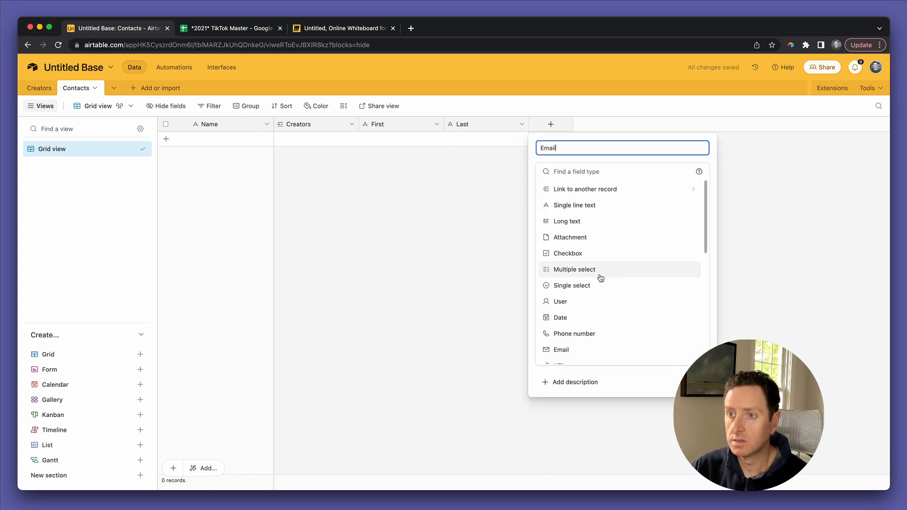
scroll(600, 277, "down", 3)
left_click(591, 254)
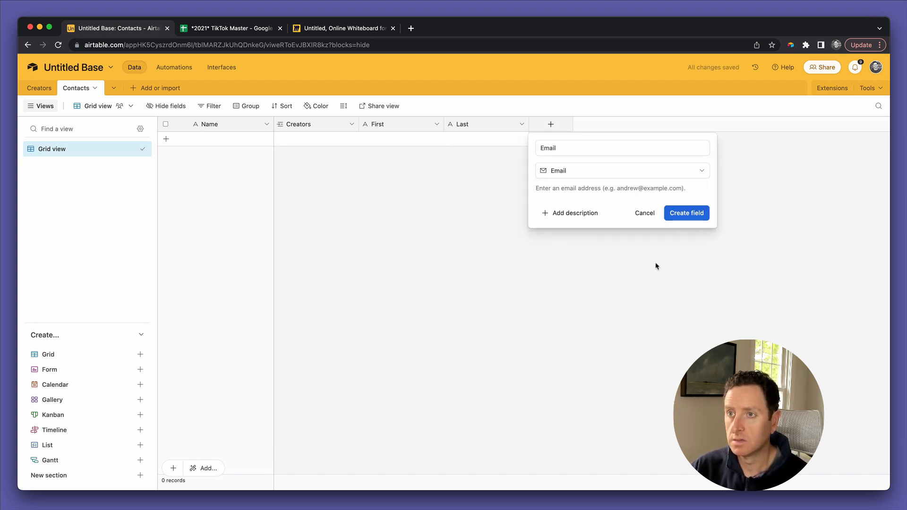
left_click(691, 214)
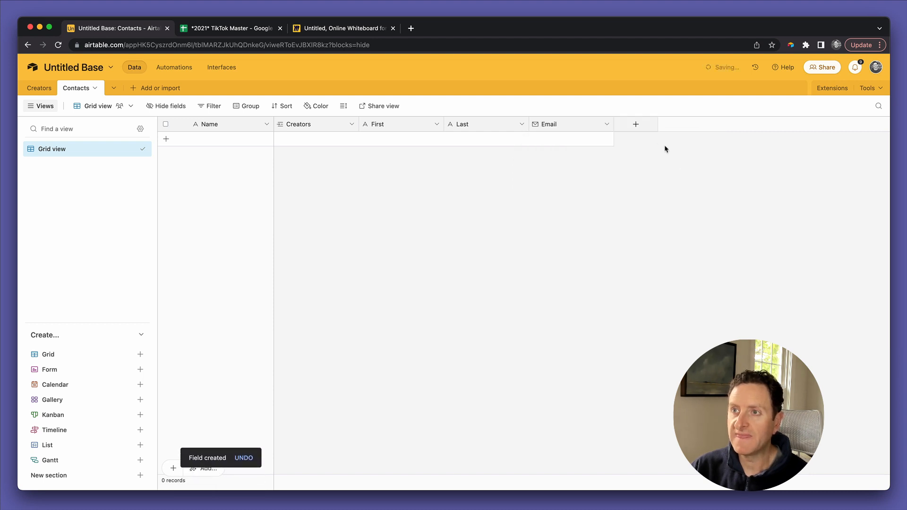
Step: Add a single select Type field with Creators and Clients options
left_click(636, 125)
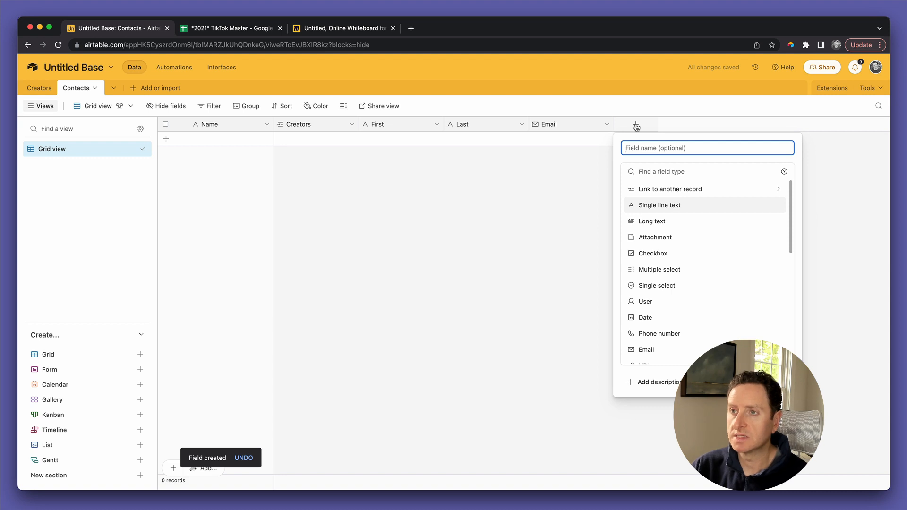
type("Type")
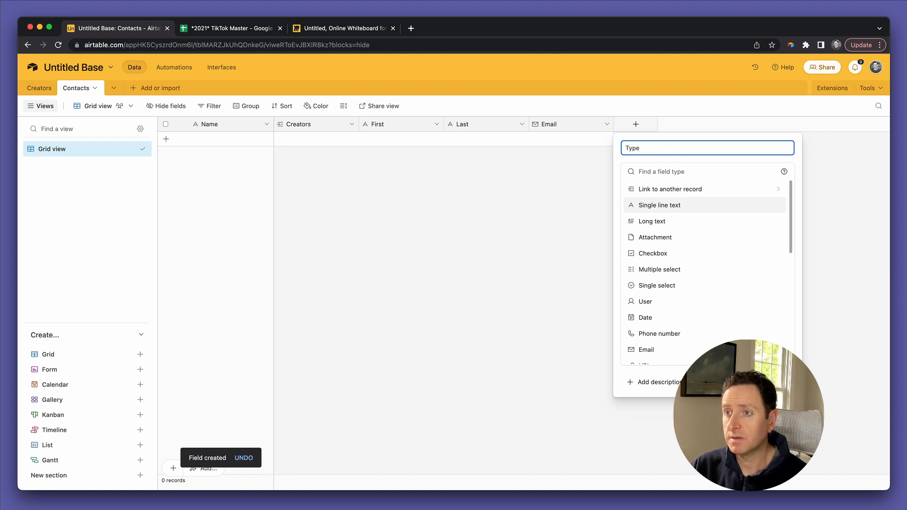
left_click(651, 285)
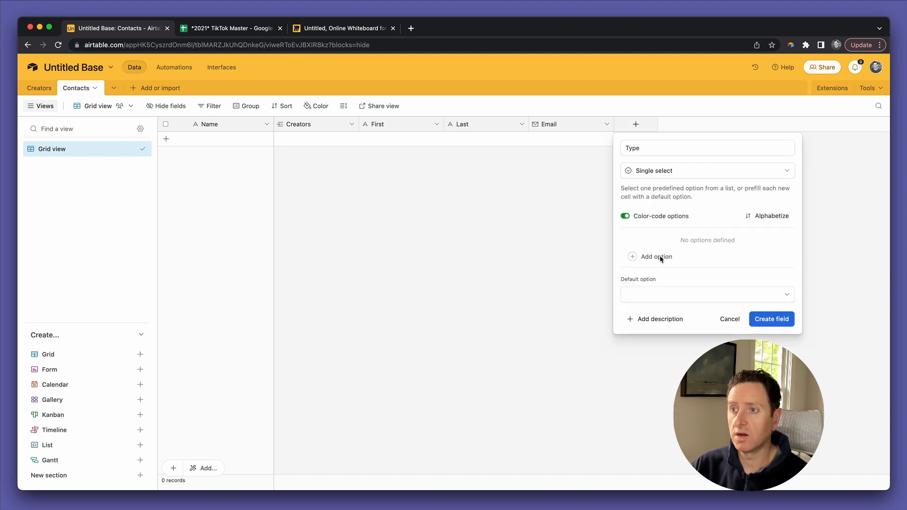
left_click(660, 257)
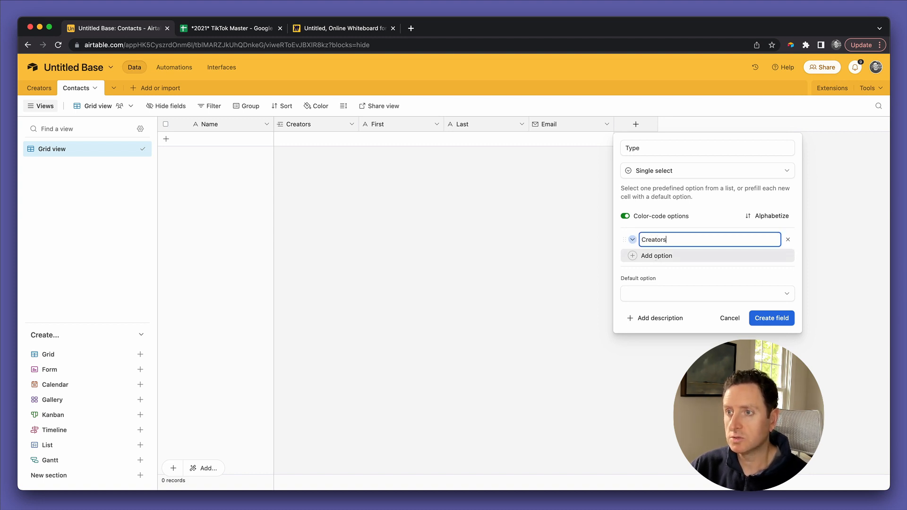
left_click(657, 257)
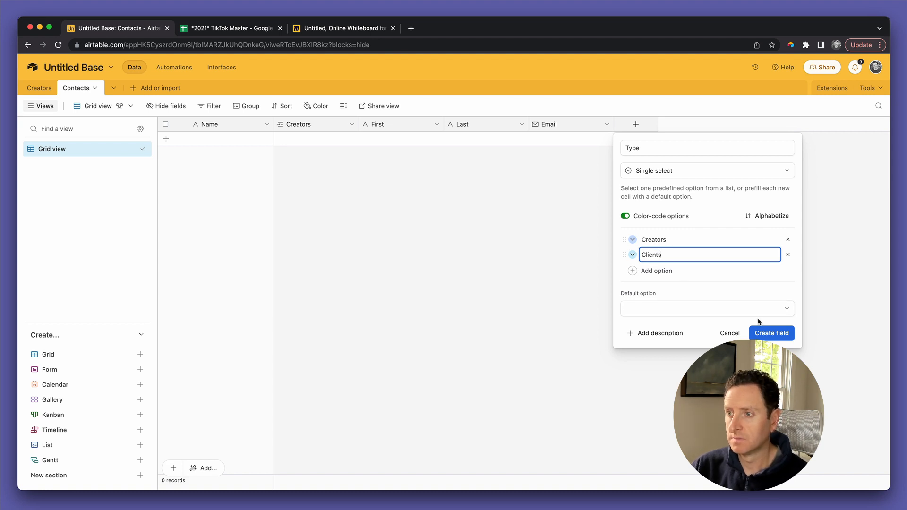
left_click(765, 334)
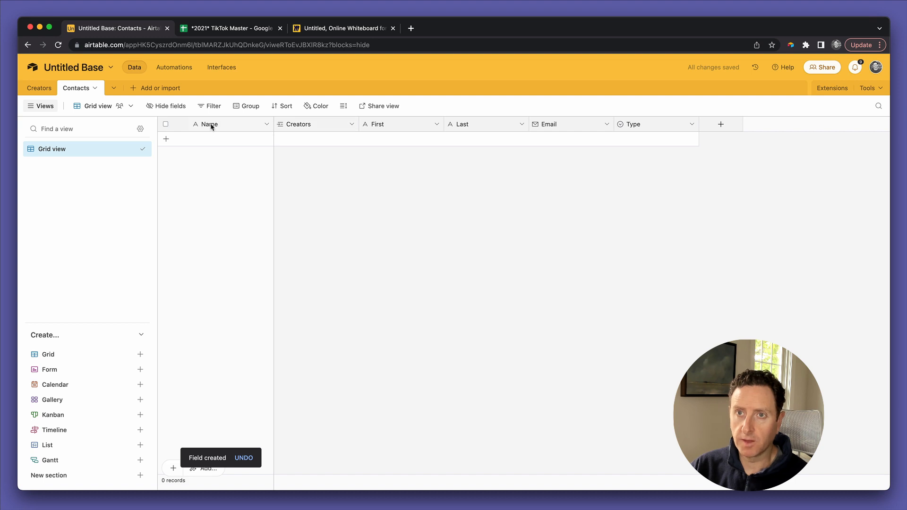
Step: Add a contact record with first name, last name, e-mail address and Type set to Creators
left_click(391, 137)
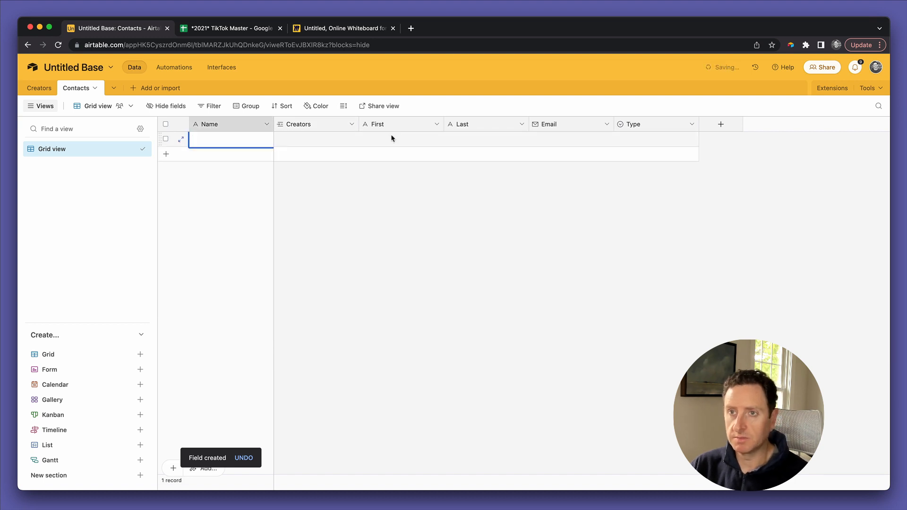
left_click(391, 138)
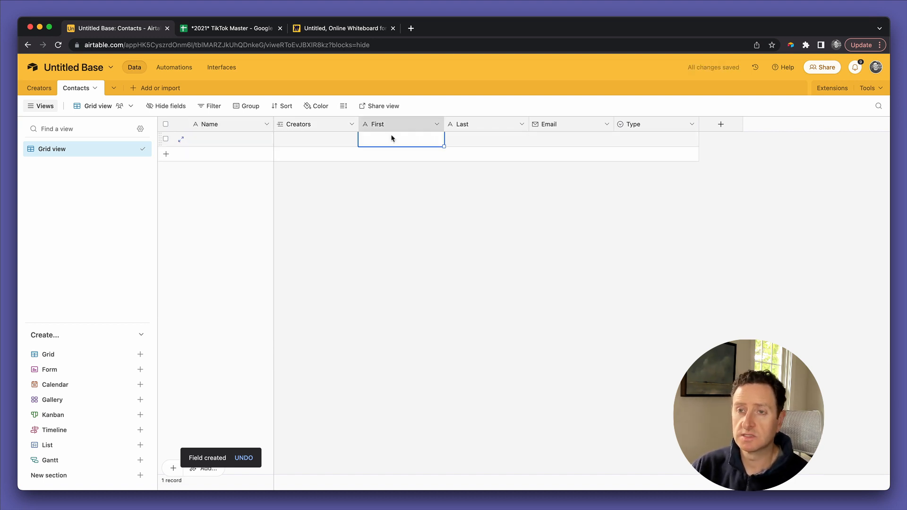
type("John")
key("Tab")
type("J")
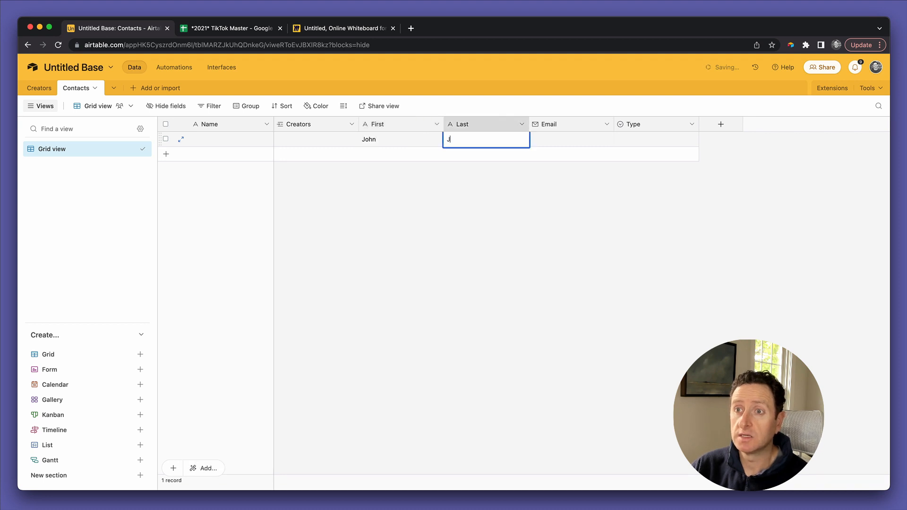
key("Tab")
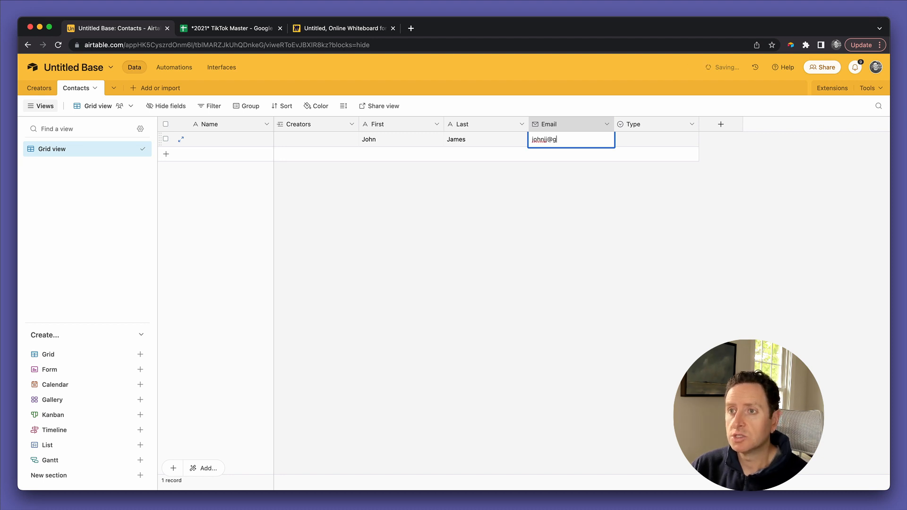
key("Tab")
type("cre")
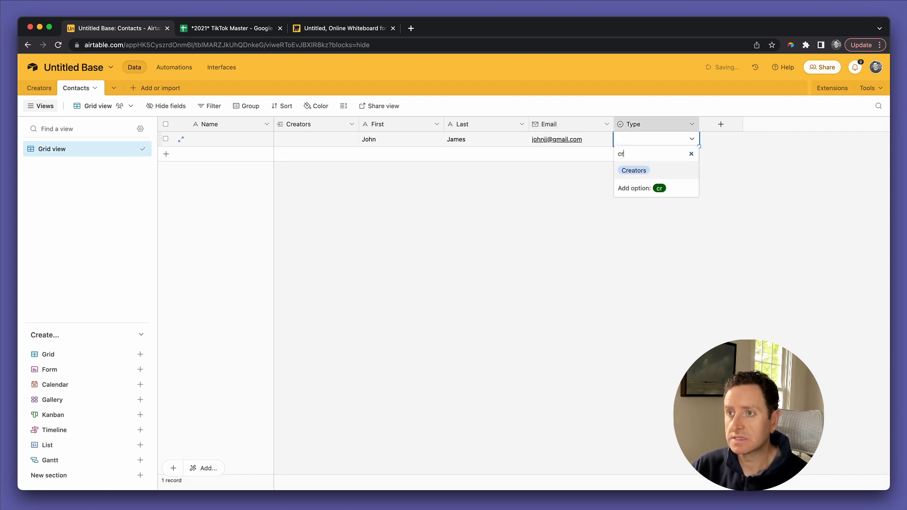
key("Return")
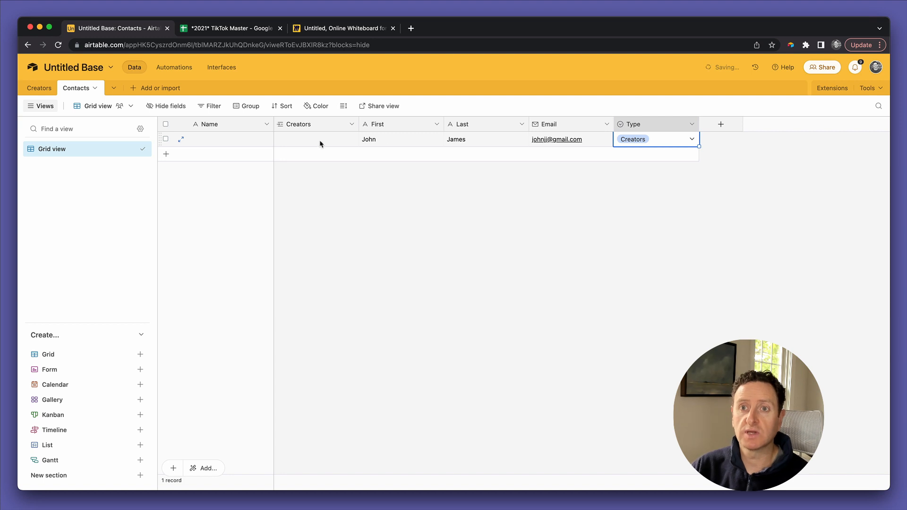
Step: Change the Contacts Name field's type to Formula
double_click(207, 125)
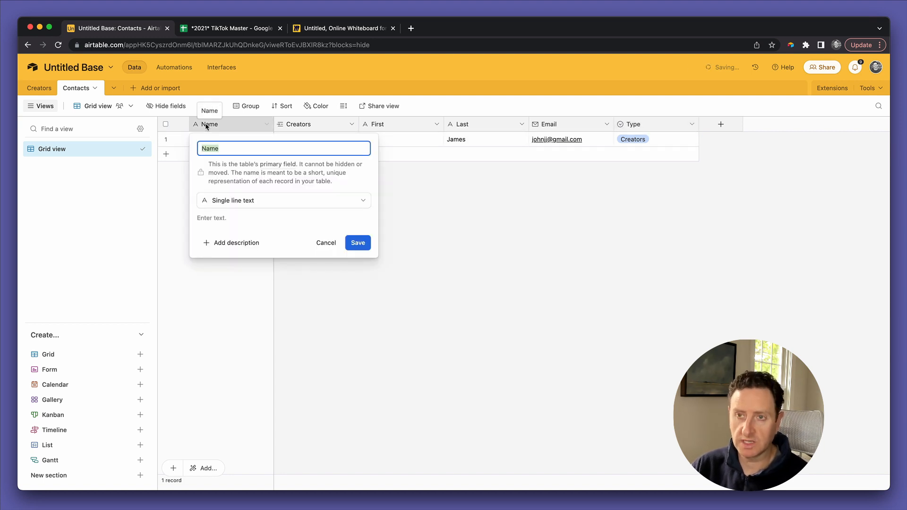
left_click(242, 199)
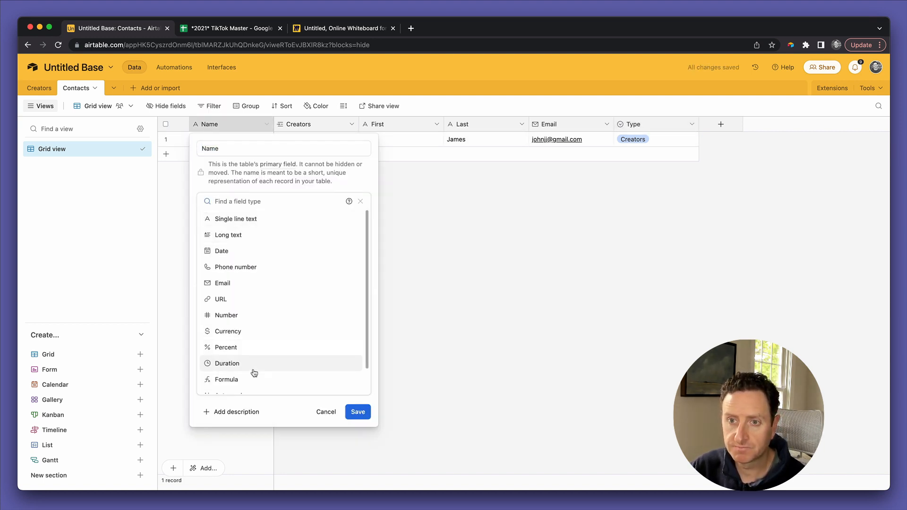
scroll(252, 373, "down", 1)
scroll(254, 364, "up", 1)
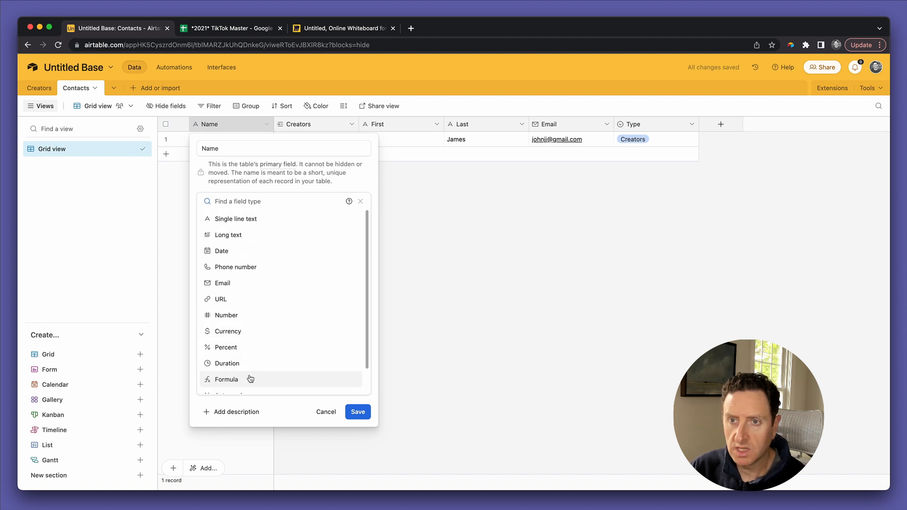
left_click(249, 378)
Step: Enter the formula CONCATENATE(First," ",Last) for Name, then save and confirm the change
left_click(257, 255)
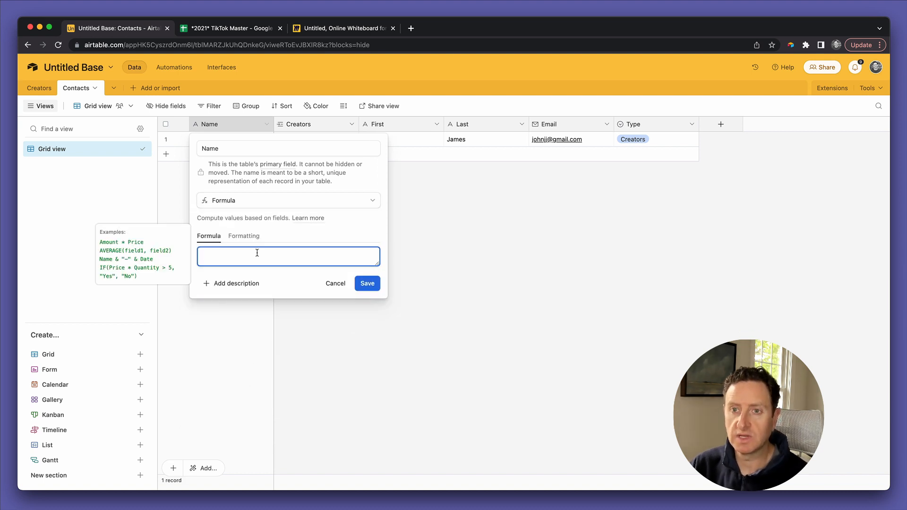
type("conc")
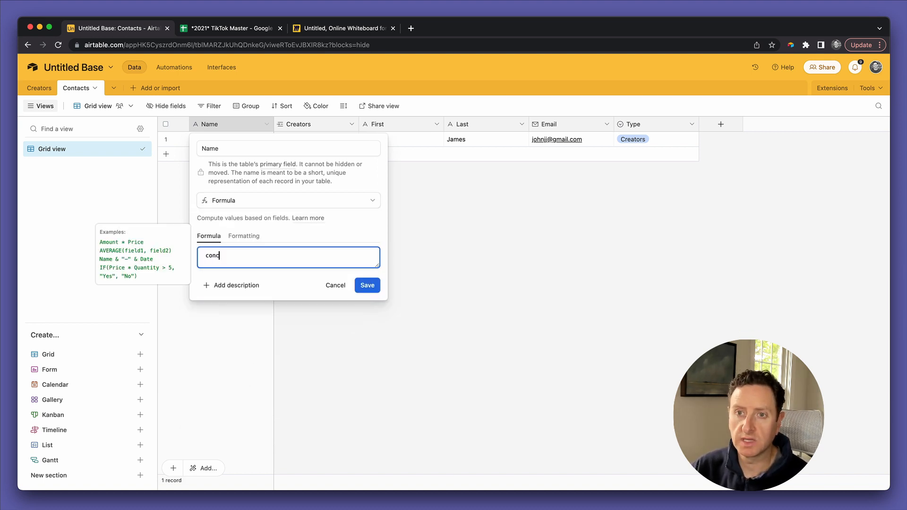
key("Return")
key("Return")
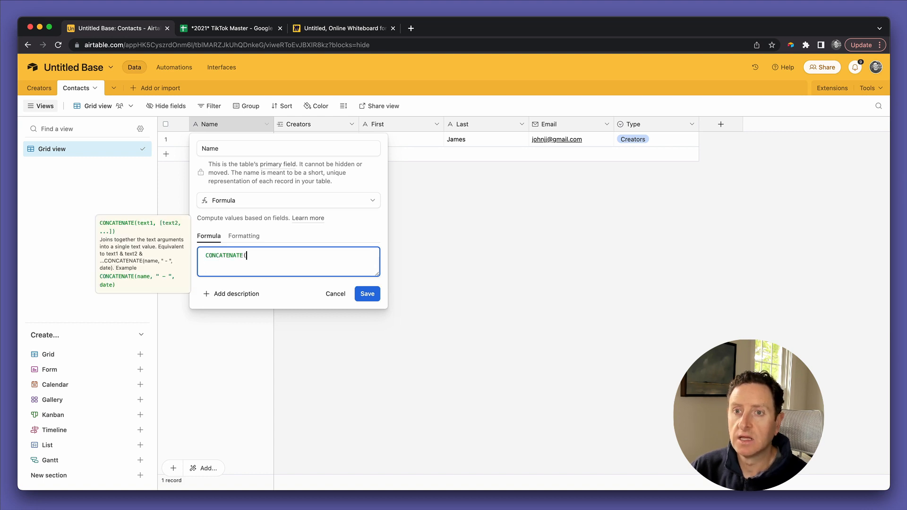
type("first")
key("Return")
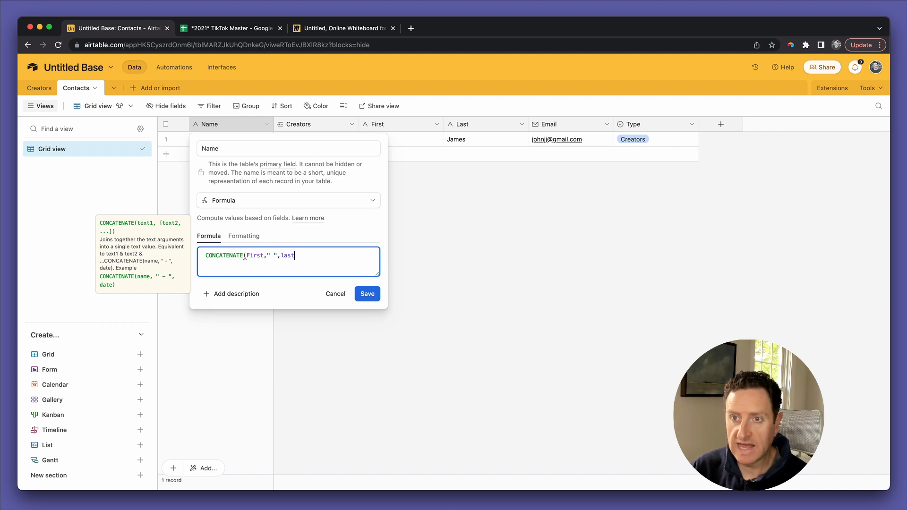
type(",\" \",last")
key("Return")
type(")")
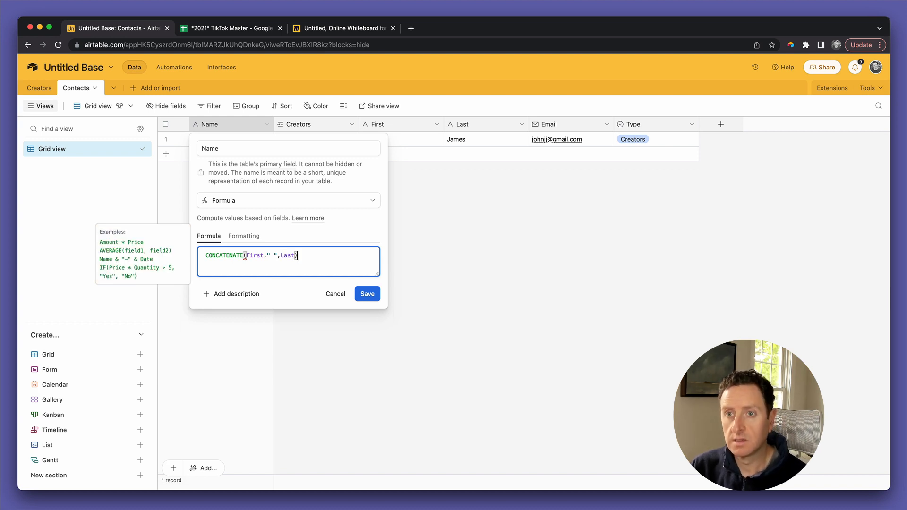
left_click(366, 295)
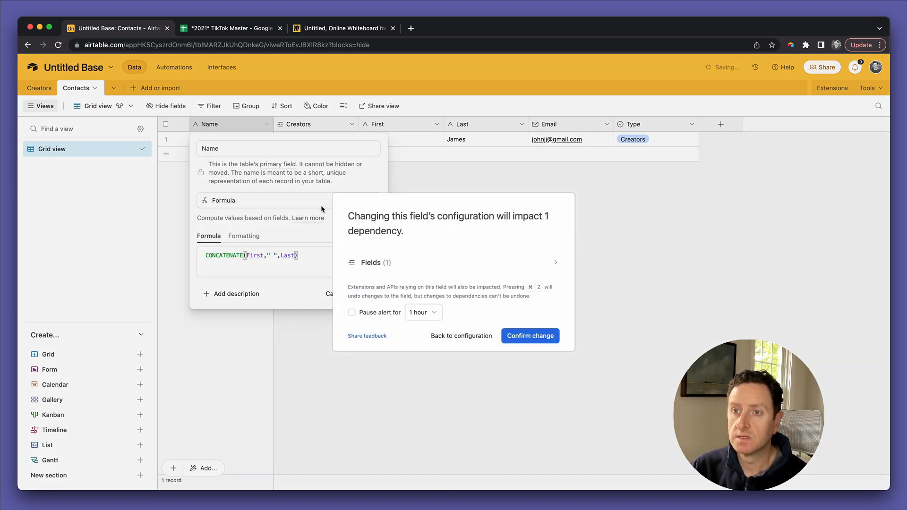
left_click(531, 338)
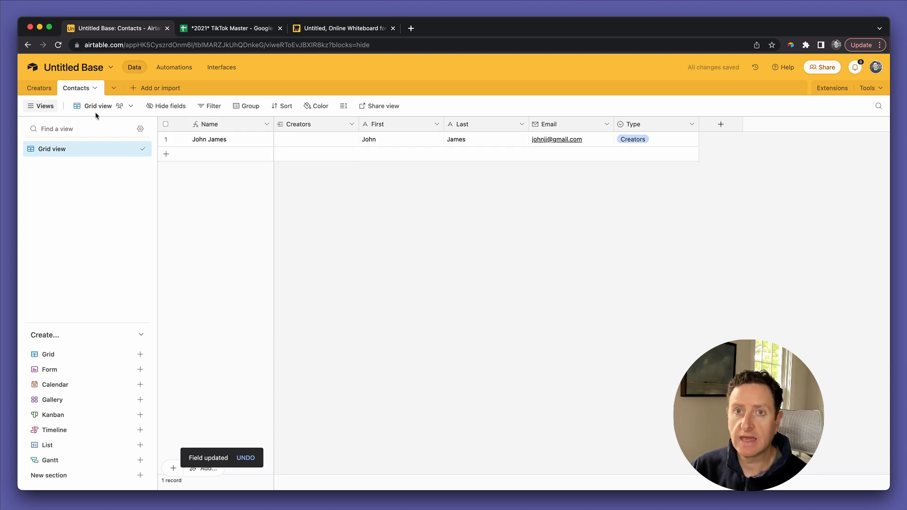
left_click(31, 87)
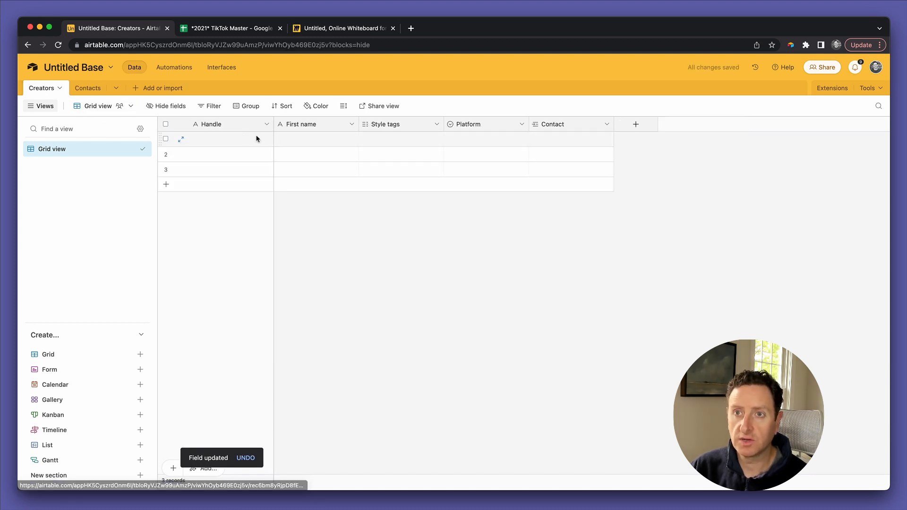
Step: Fill the first Creators record with the creator's handle, first name, Platform TikTok and linked contact
left_click(236, 140)
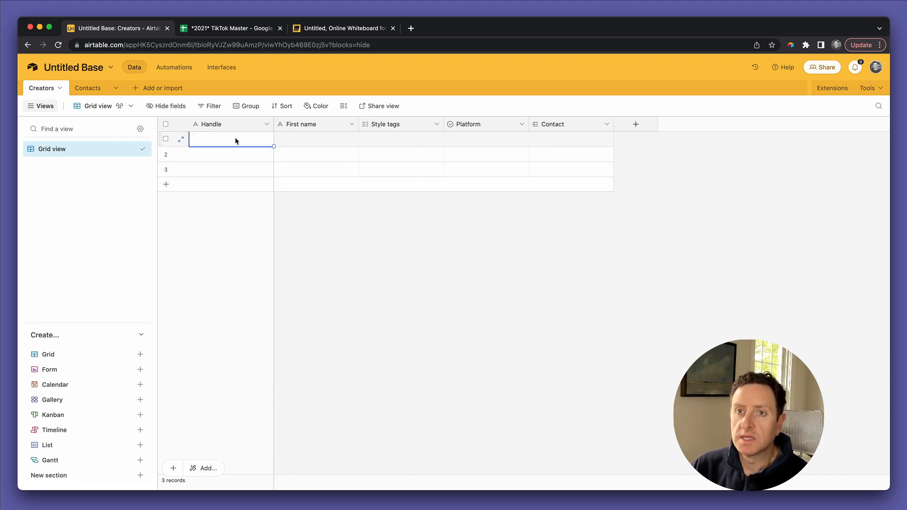
type("gra")
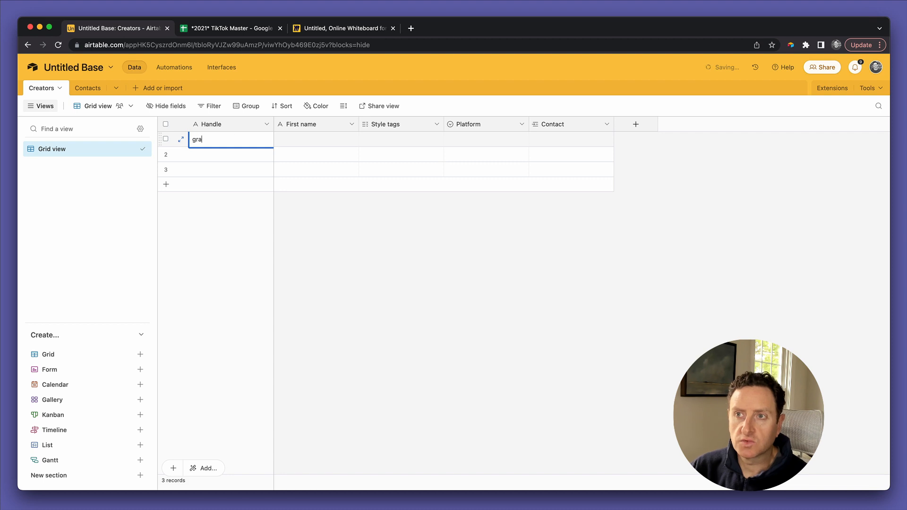
type("nnysmith")
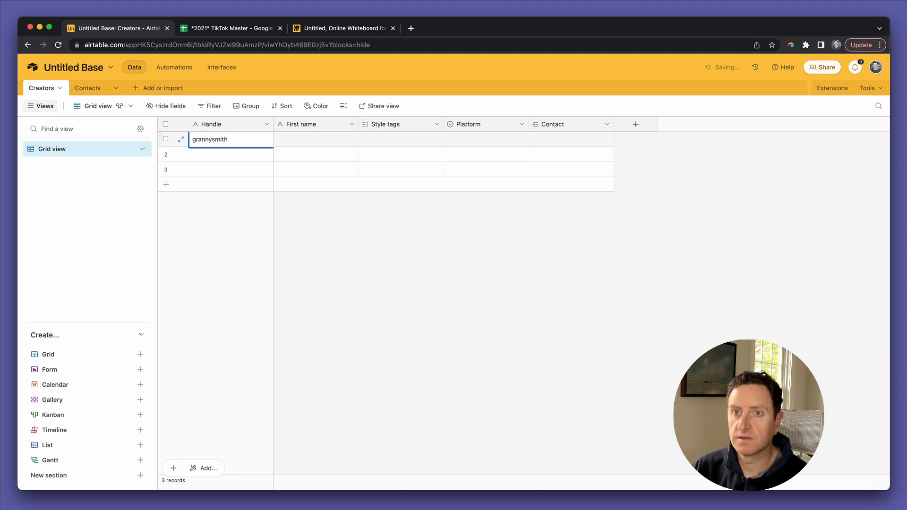
key("Tab")
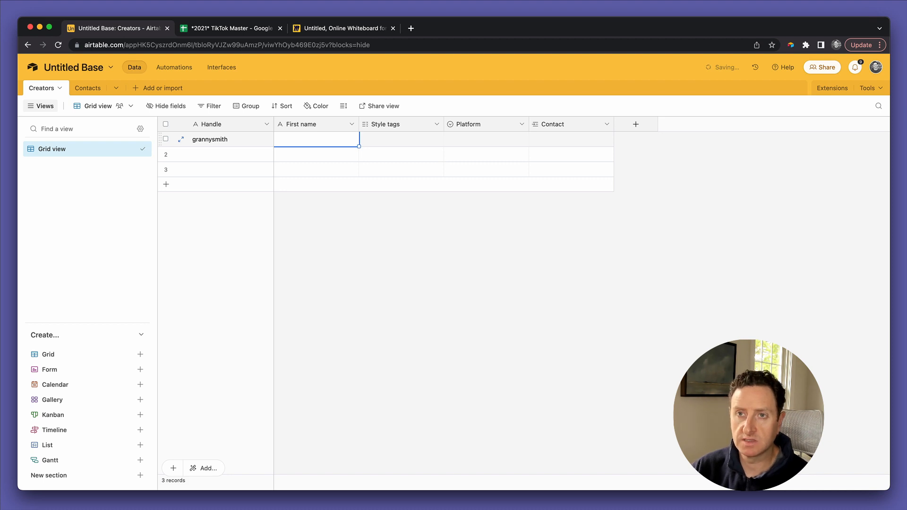
type("G")
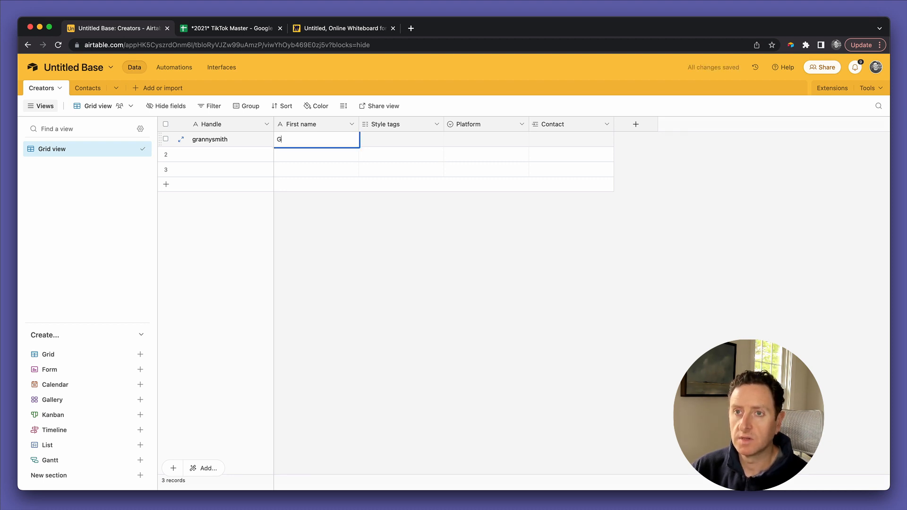
type("ranny")
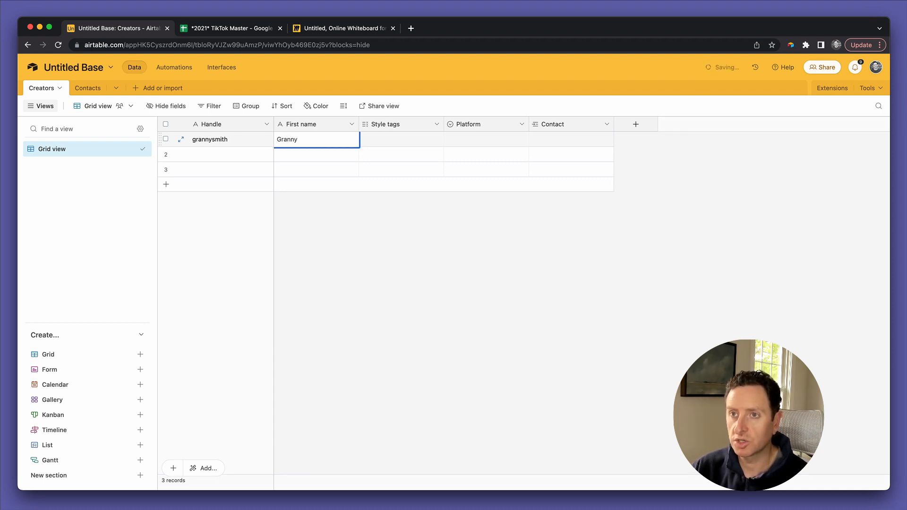
key("Tab")
key("Tab")
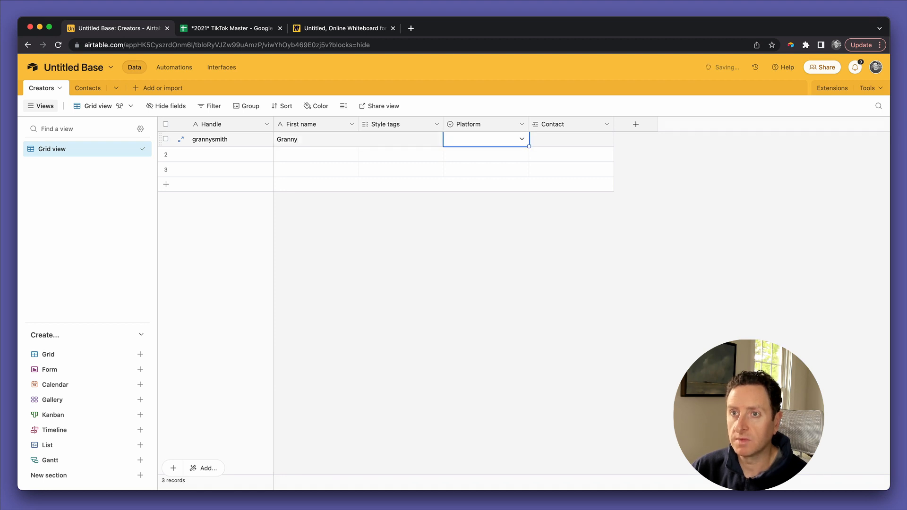
type("ti")
key("Return")
key("Tab")
type("jo")
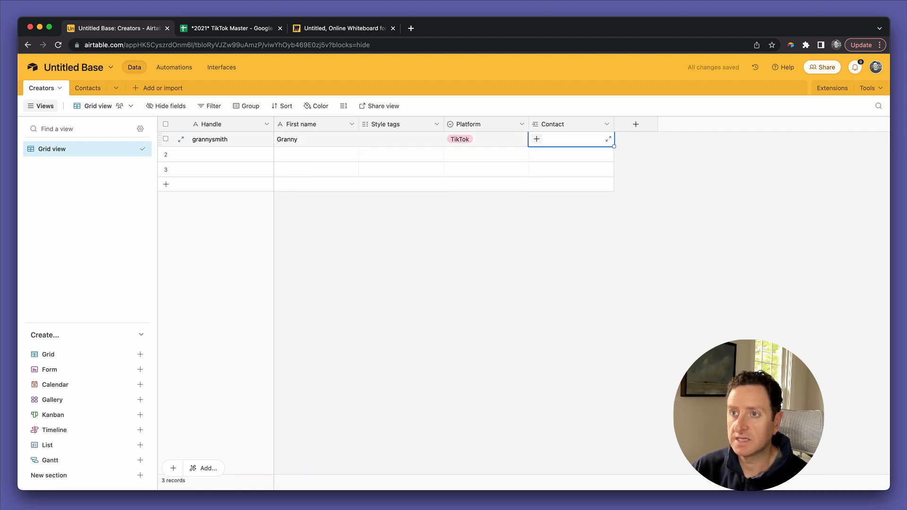
key("Return")
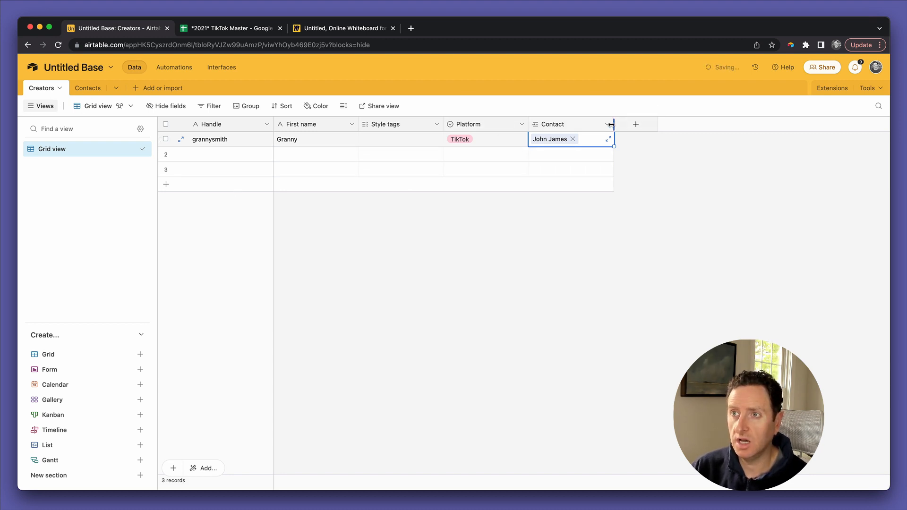
left_click(609, 127)
Step: Add First and Email lookup fields from the linked Contact to the Creators table
left_click(607, 161)
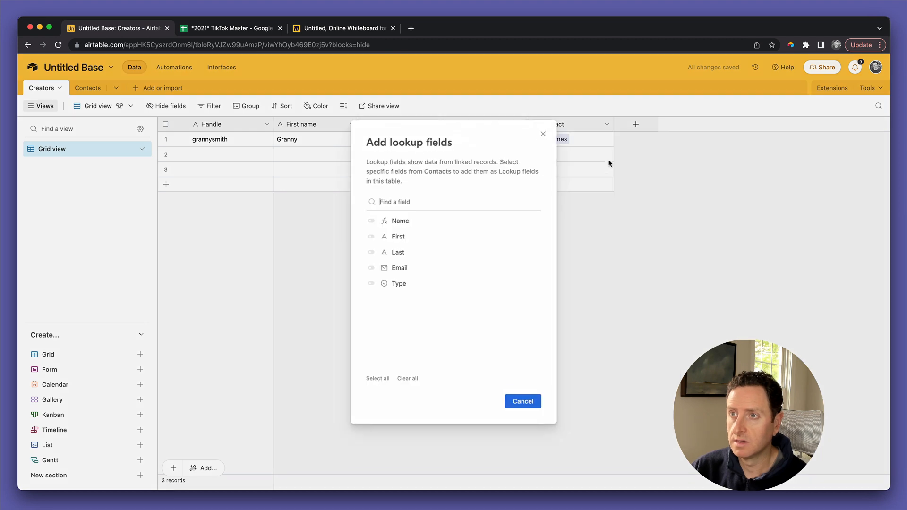
left_click(425, 239)
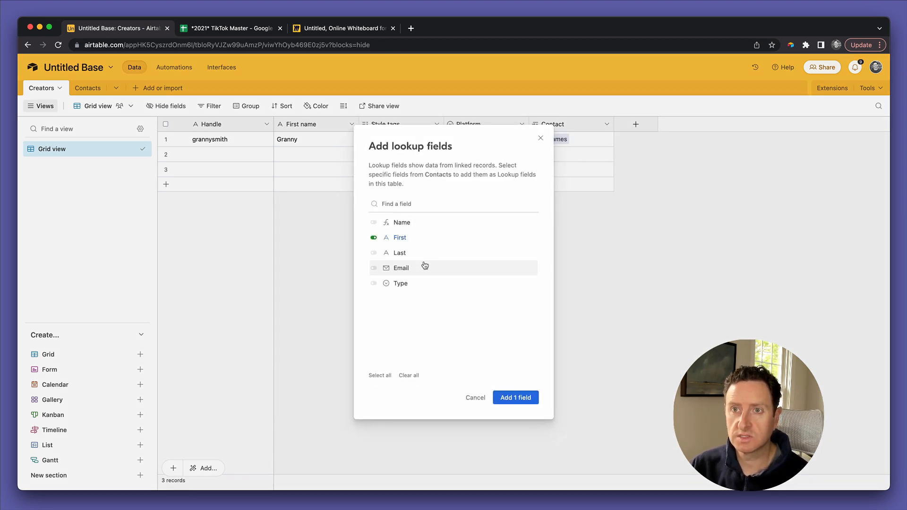
left_click(425, 267)
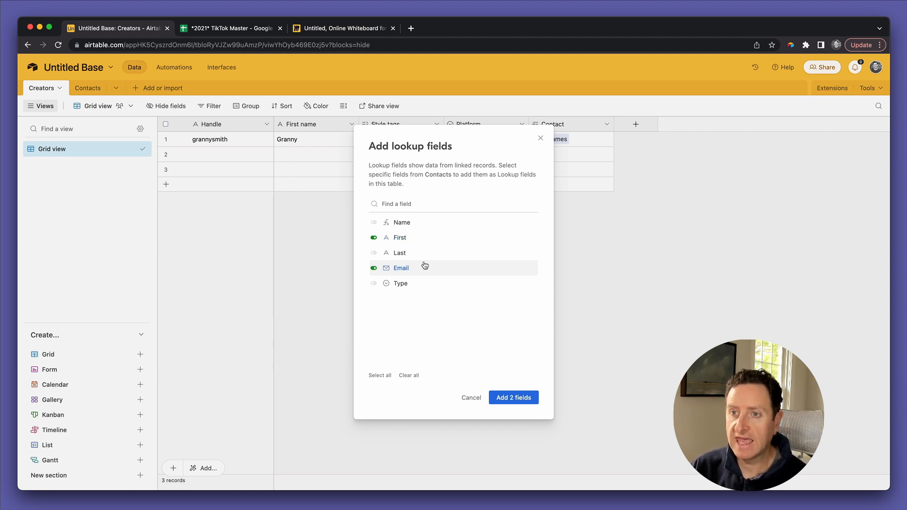
left_click(521, 400)
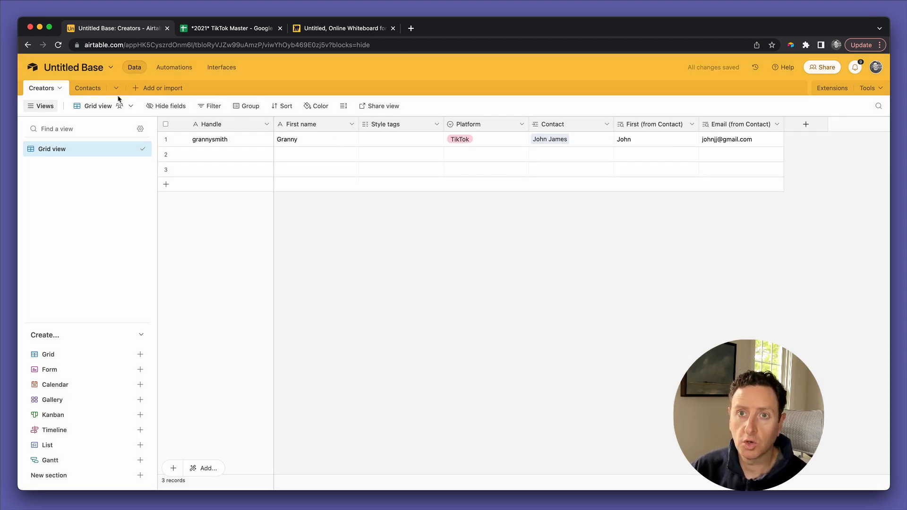
left_click(90, 88)
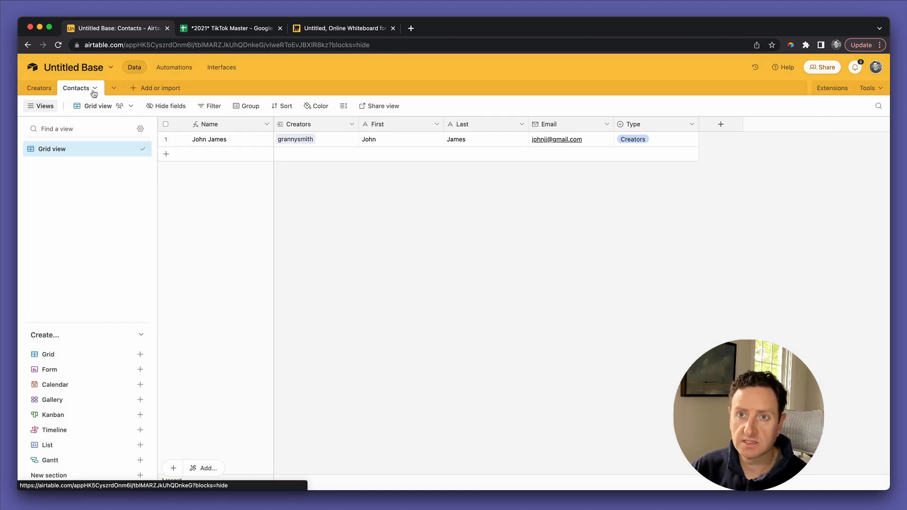
Step: Add a second contact with first name, last name, e-mail address and Type set to Clients
left_click(381, 159)
left_click(381, 154)
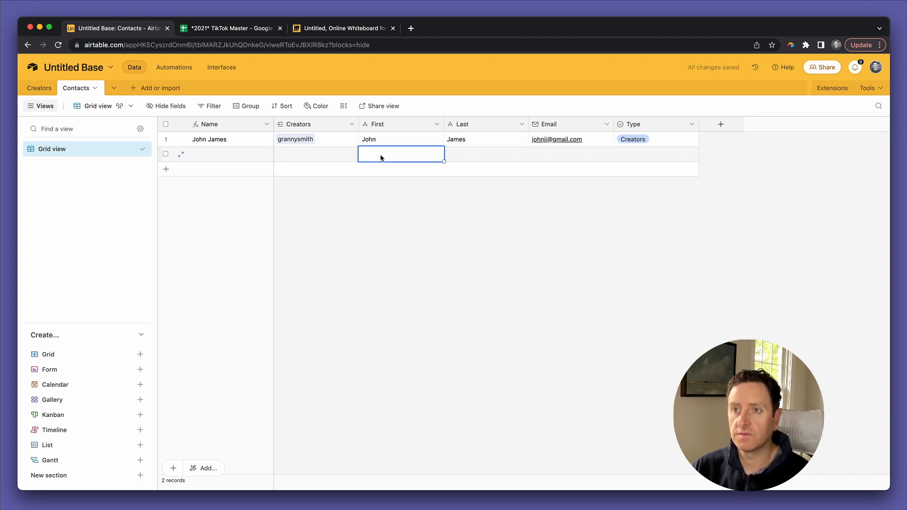
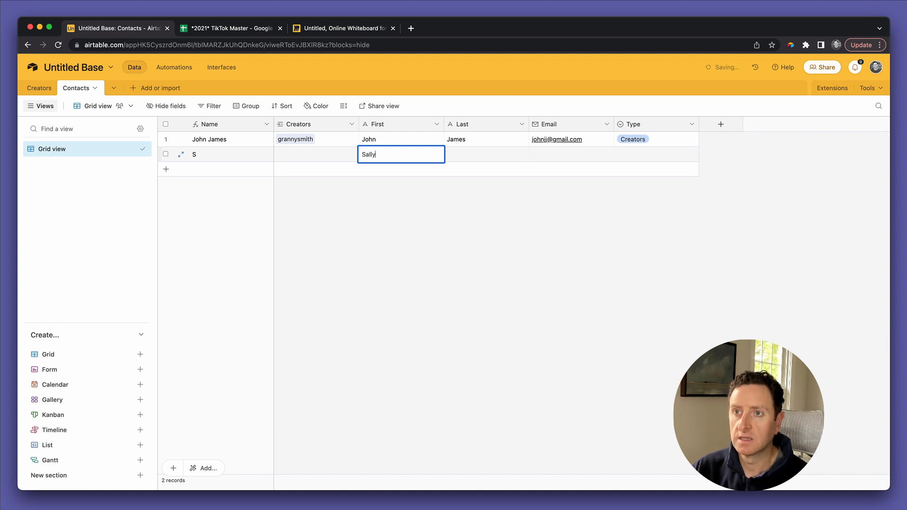
left_click(486, 154)
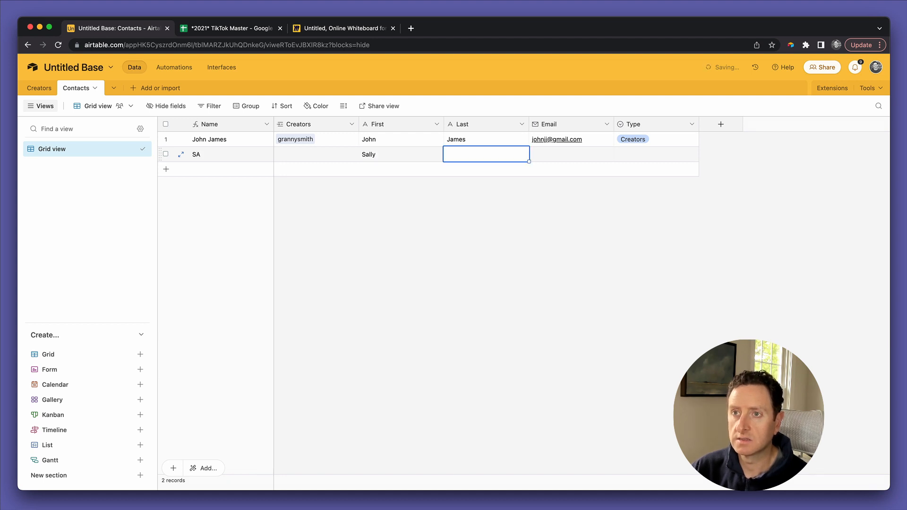
key("Tab")
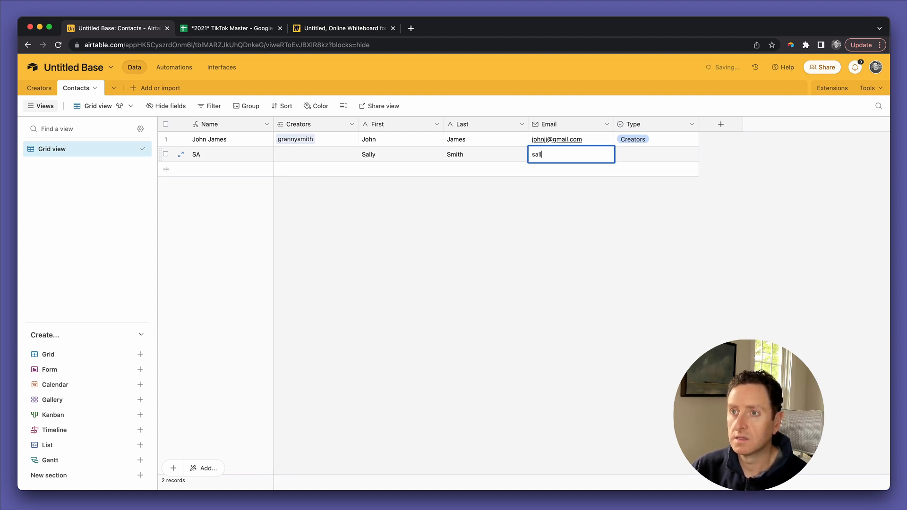
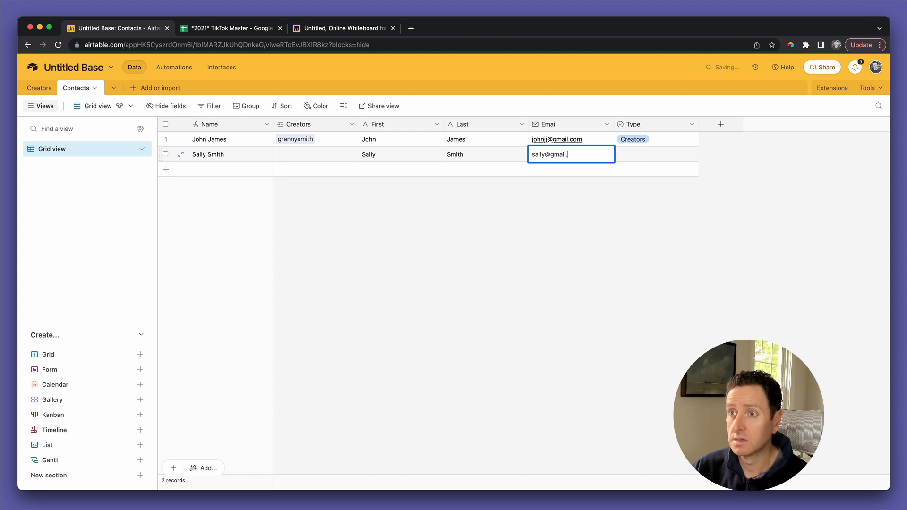
key("Tab")
type("cli")
key("Return")
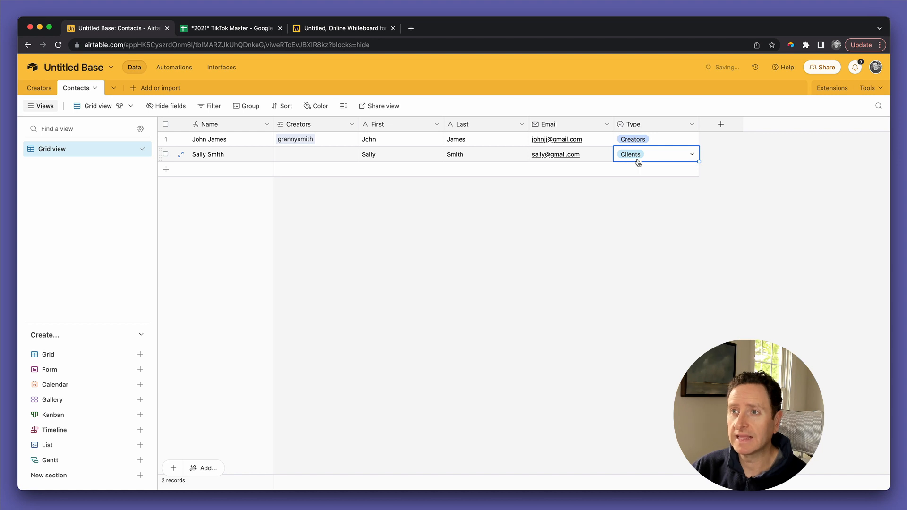
left_click(520, 215)
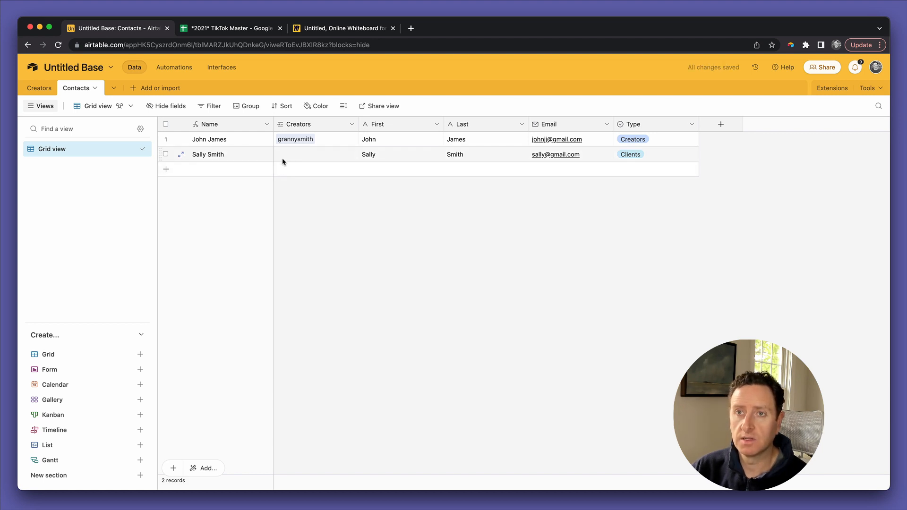
left_click(38, 88)
left_click(88, 88)
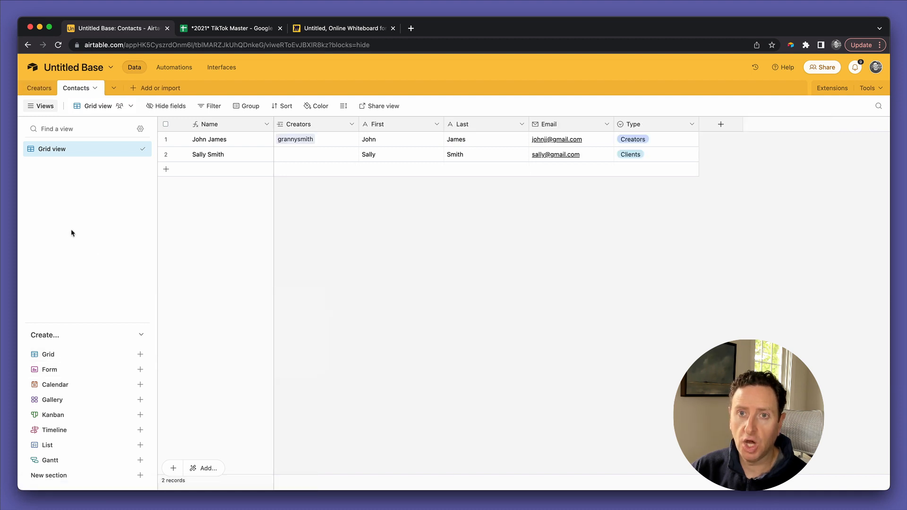
Step: Duplicate the Contacts grid view and name the copy 'Client contacts'
right_click(67, 156)
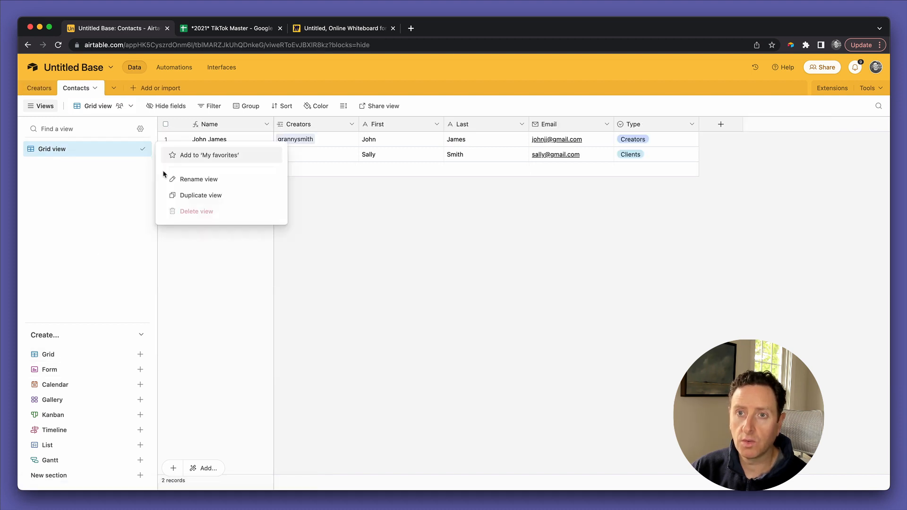
left_click(183, 195)
type("C")
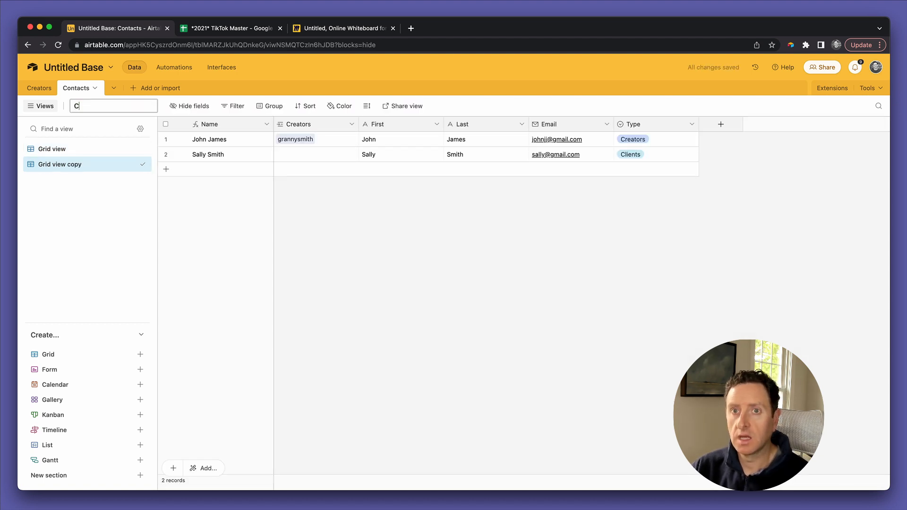
type("lient")
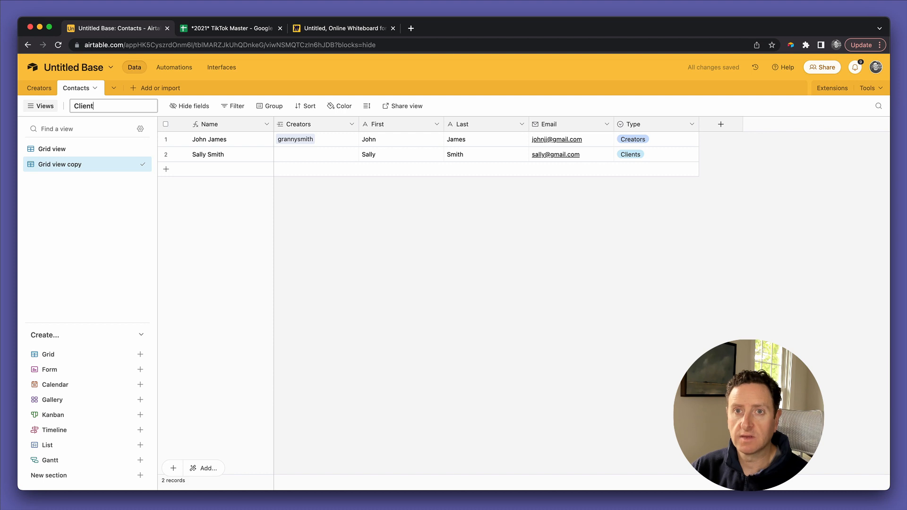
type(" contacts")
key("Return")
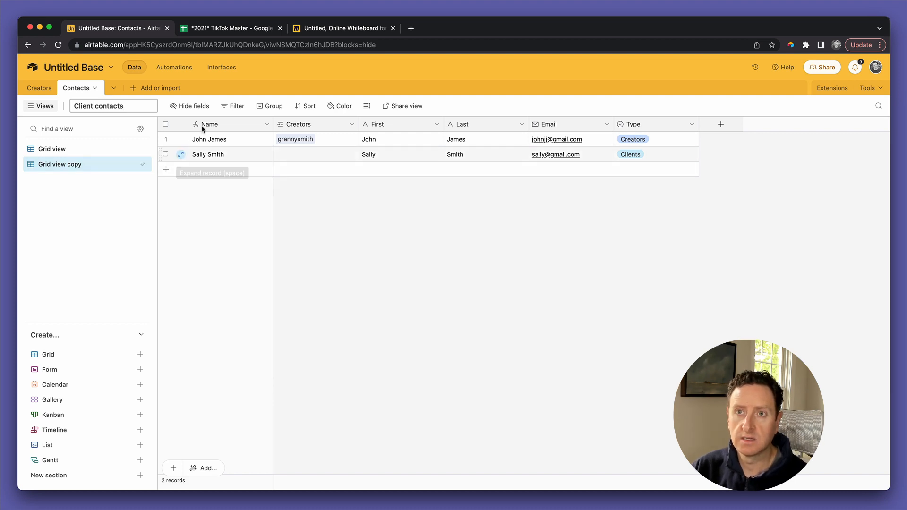
Step: Filter the Client contacts view to records where Type is Clients
left_click(233, 105)
left_click(240, 141)
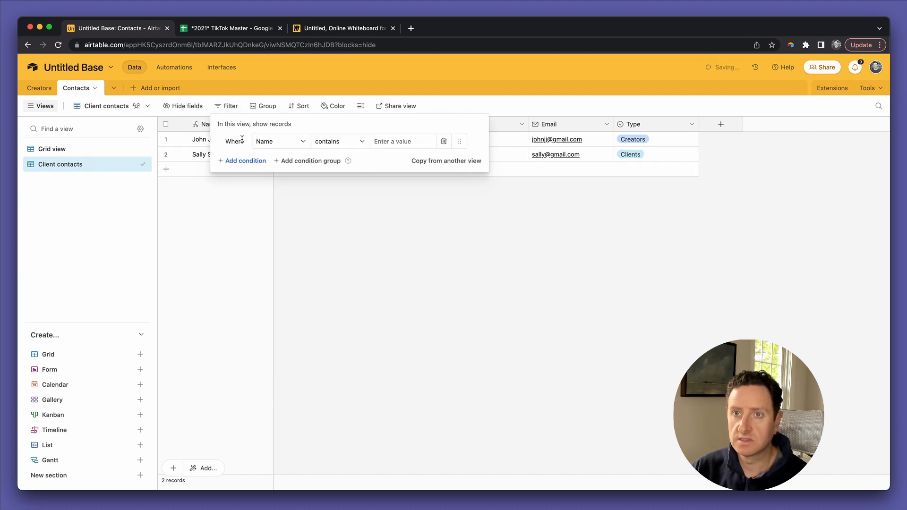
left_click(259, 141)
left_click(283, 251)
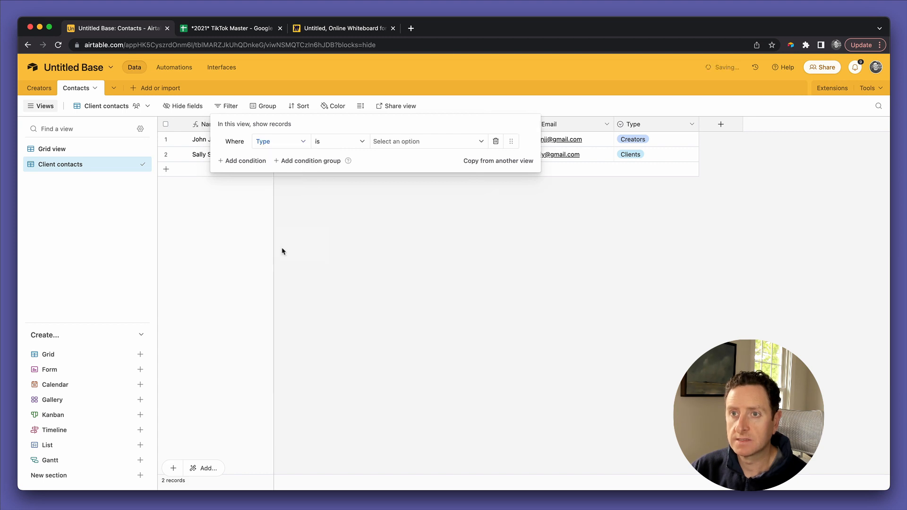
left_click(396, 140)
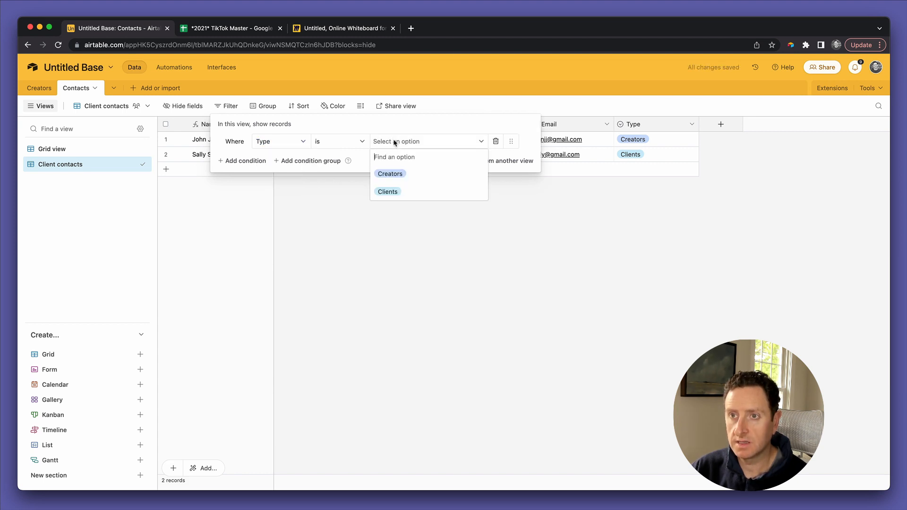
left_click(394, 190)
left_click(354, 199)
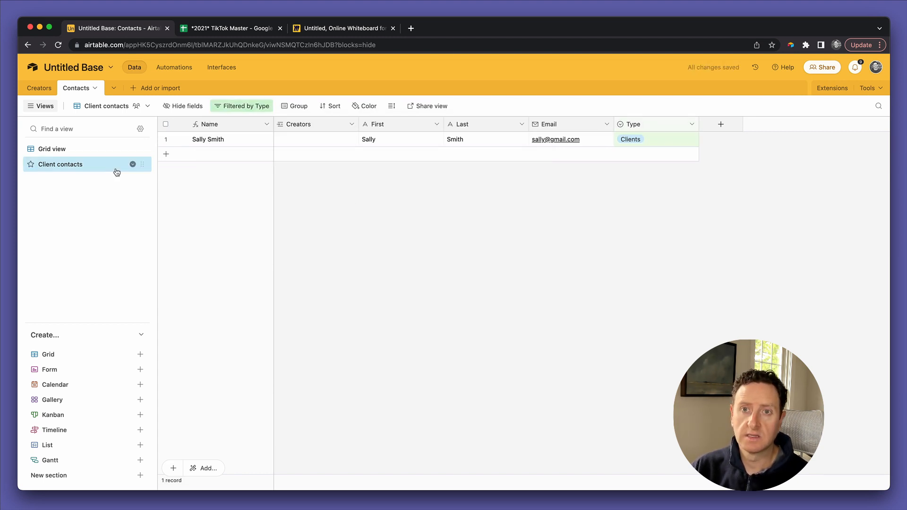
right_click(91, 173)
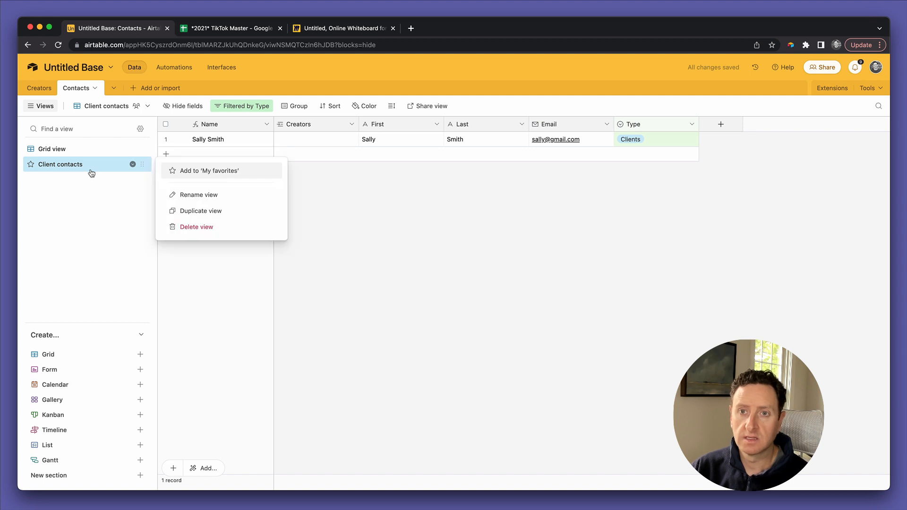
Step: Duplicate the Client contacts view and rename the copy 'Creator contacts'
left_click(192, 209)
left_click(76, 106)
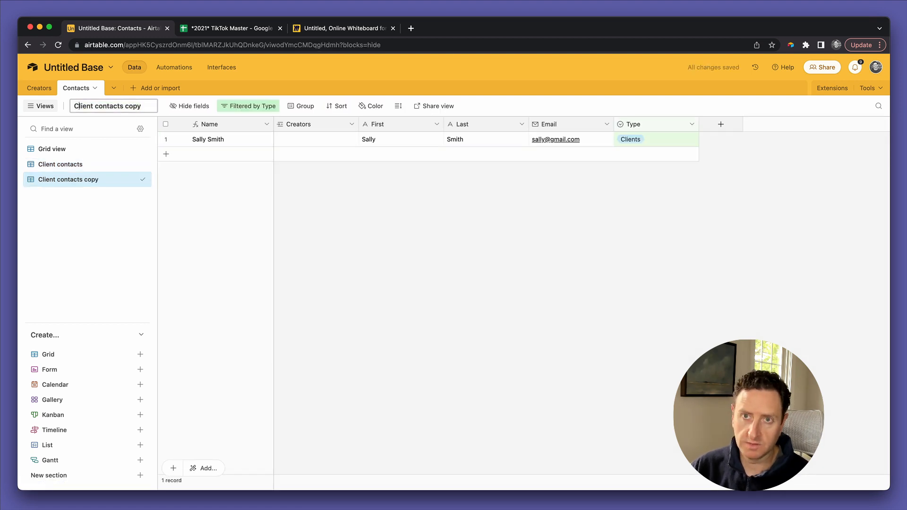
double_click(93, 106)
type("Creator")
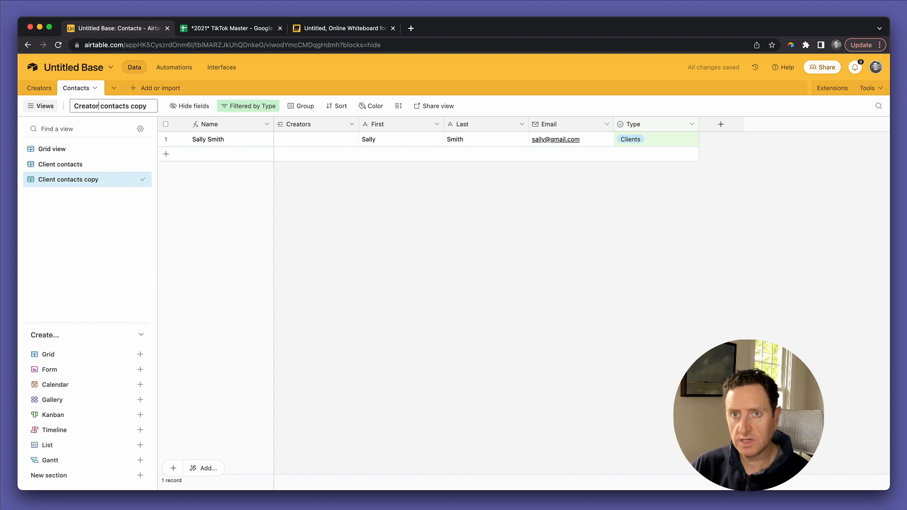
key("BackSpace")
key("BackSpace")
key("BackSpace")
key("BackSpace")
key("BackSpace")
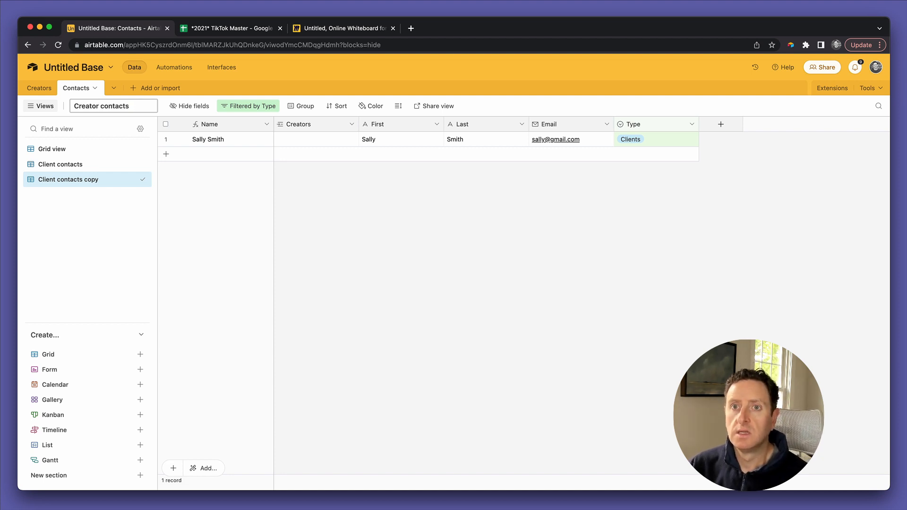
Step: Change the Creator contacts filter to Type is Creators
left_click(240, 106)
left_click(405, 142)
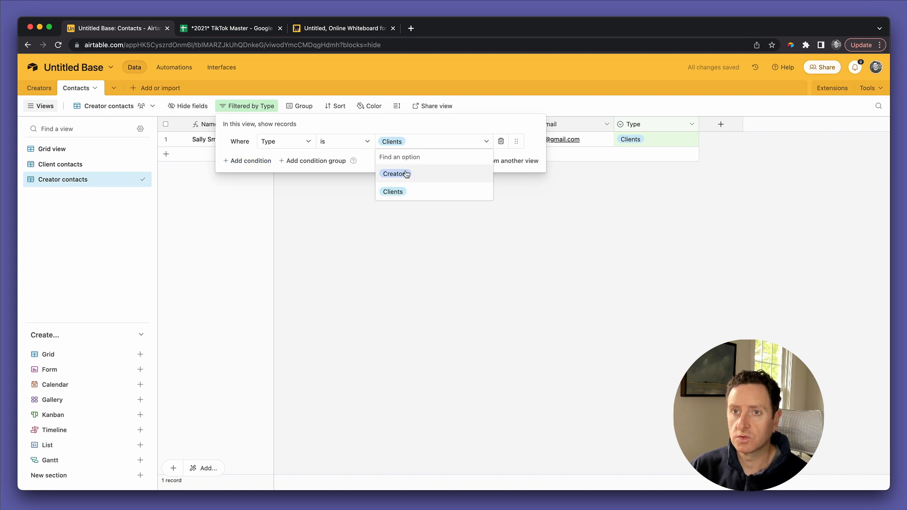
left_click(406, 174)
left_click(312, 166)
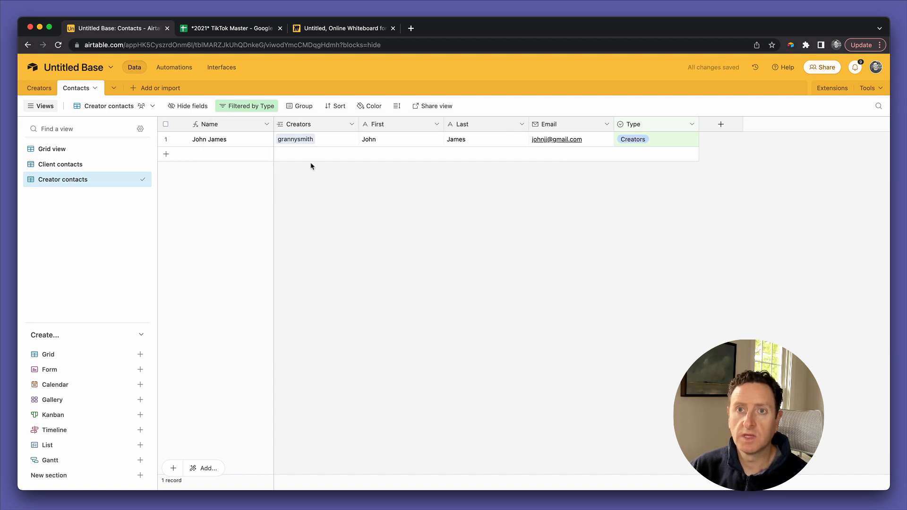
left_click(43, 89)
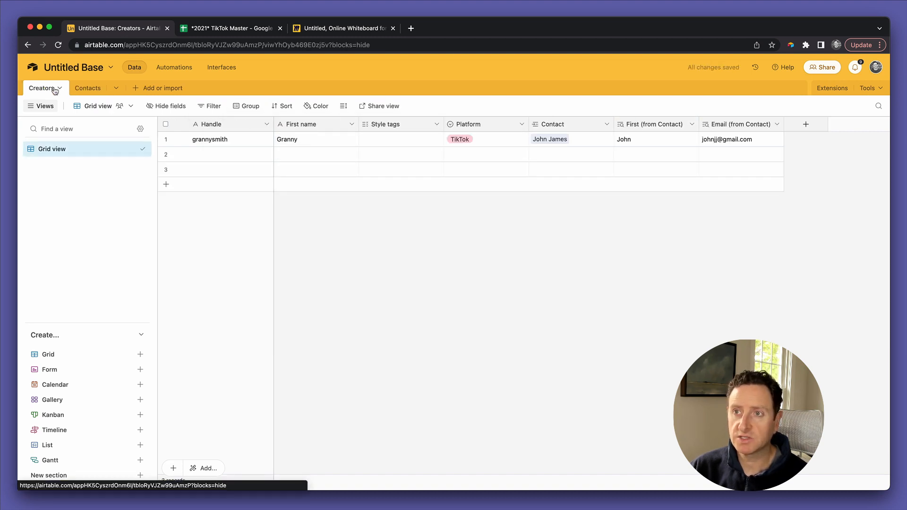
Step: Limit the Contact field's record selection to the Creator contacts view and confirm the change
double_click(549, 124)
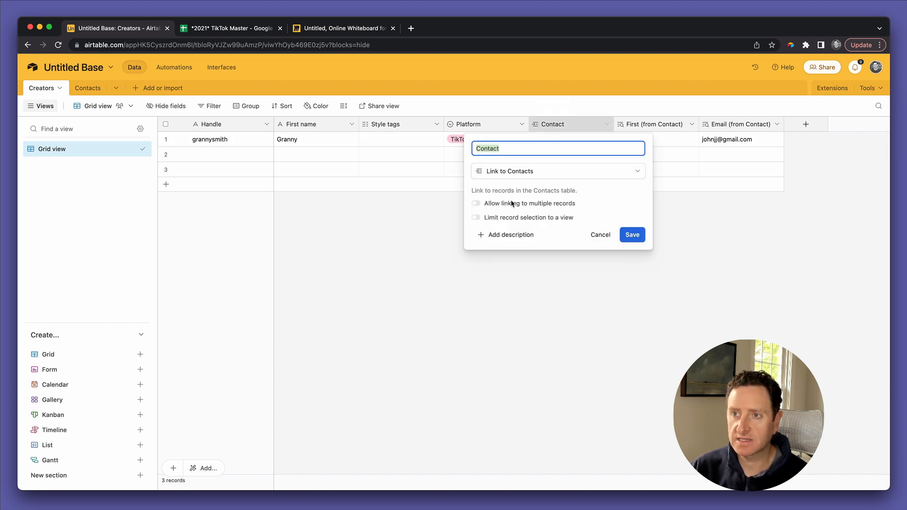
left_click(510, 219)
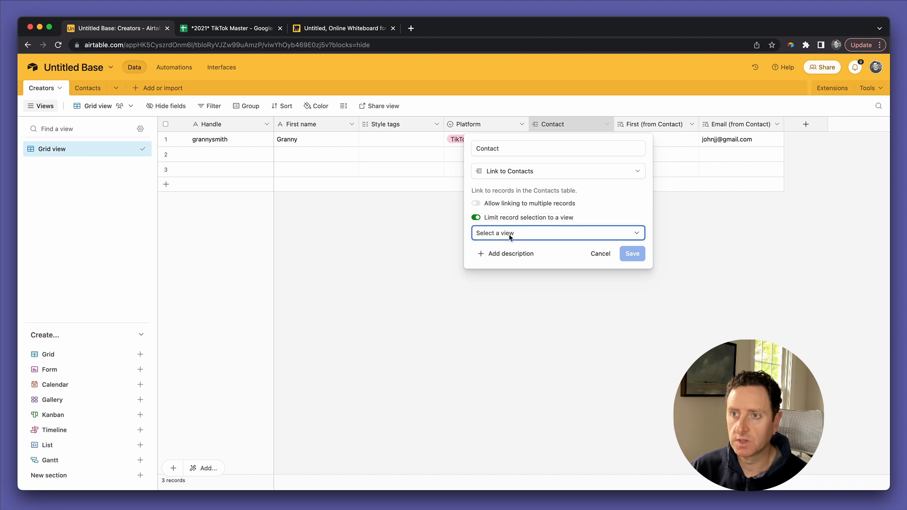
left_click(509, 234)
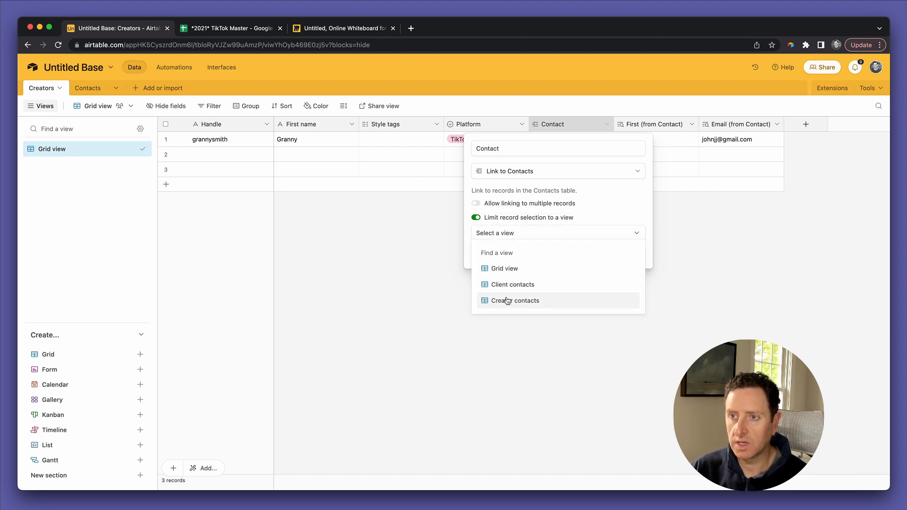
left_click(507, 300)
left_click(628, 256)
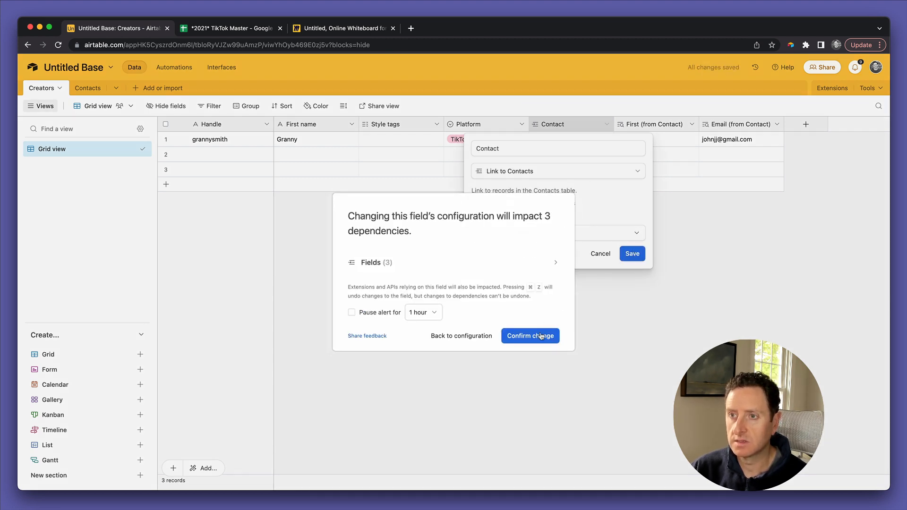
left_click(542, 336)
Step: Check the creator's linked contact and review the base's table relationship diagram
left_click(558, 143)
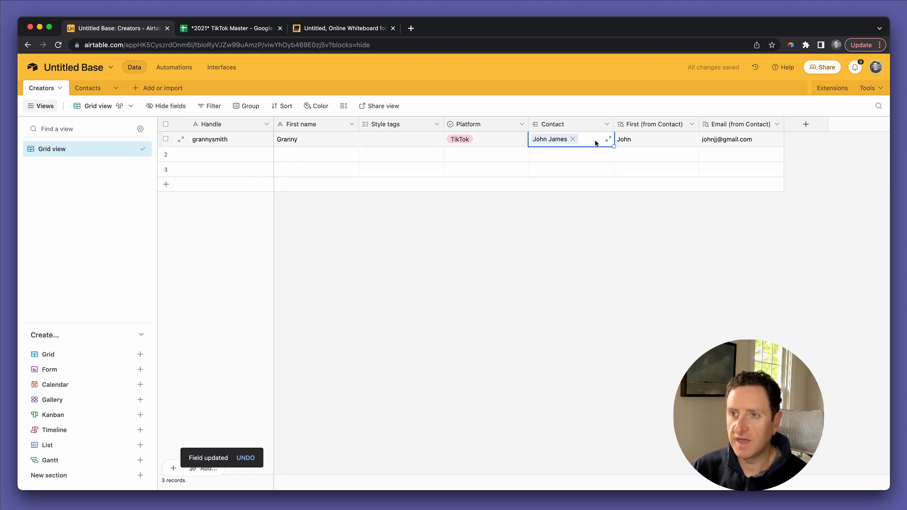
left_click(524, 278)
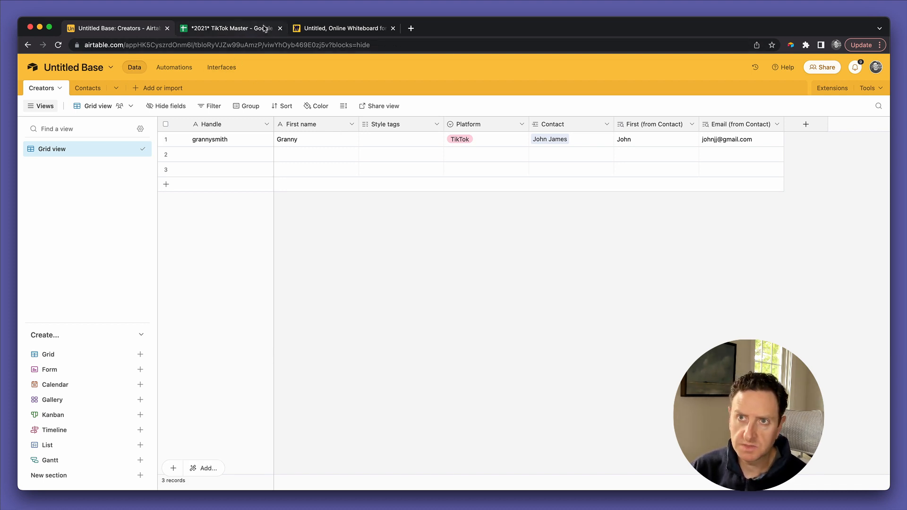
left_click(316, 27)
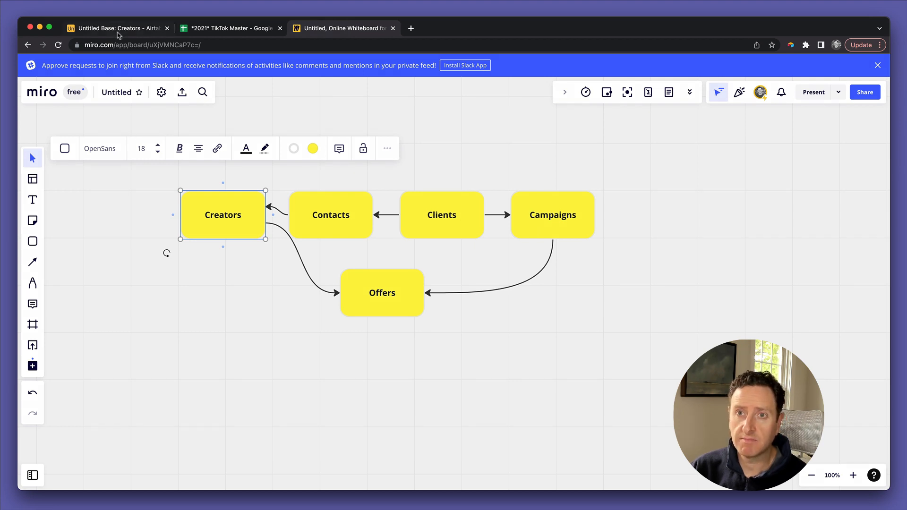
left_click(118, 29)
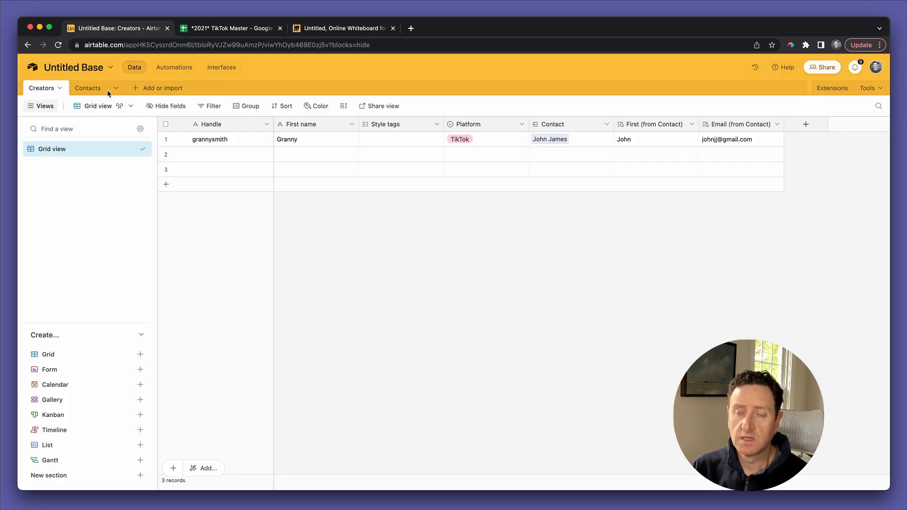
Step: Create a blank table named Organizations
left_click(137, 88)
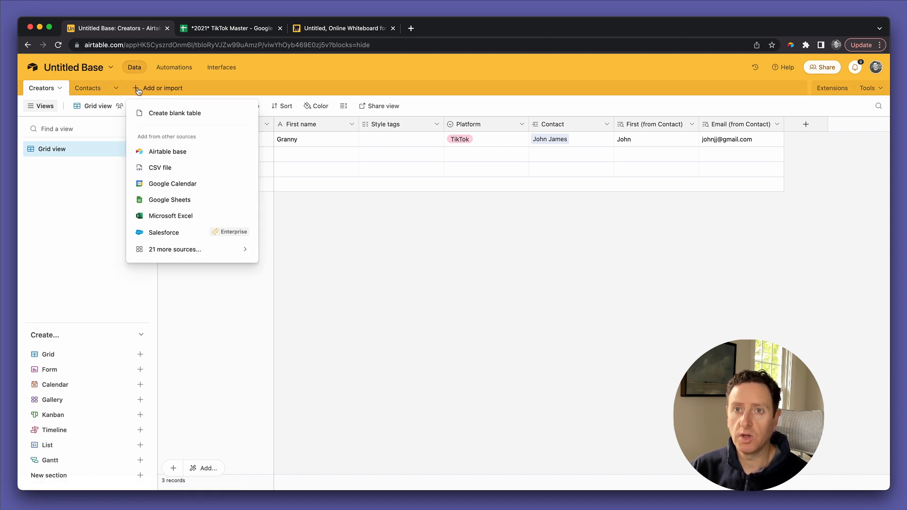
left_click(162, 113)
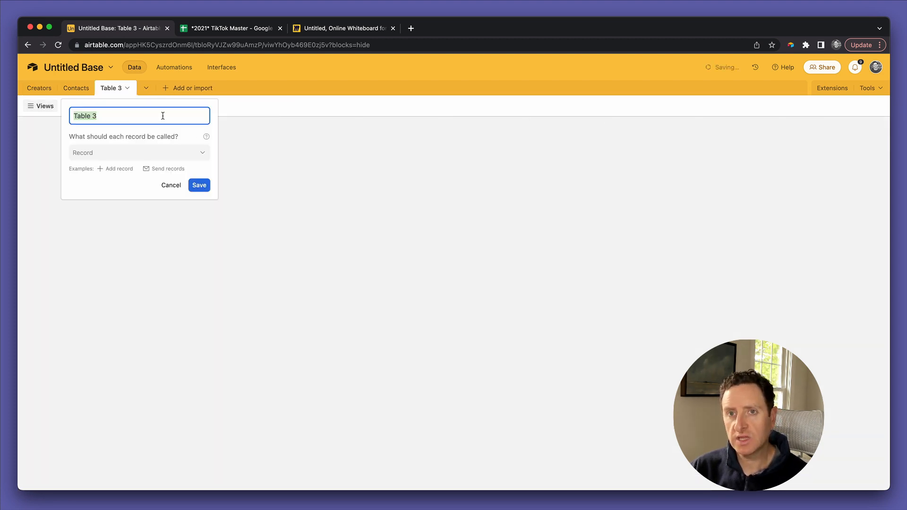
type("d")
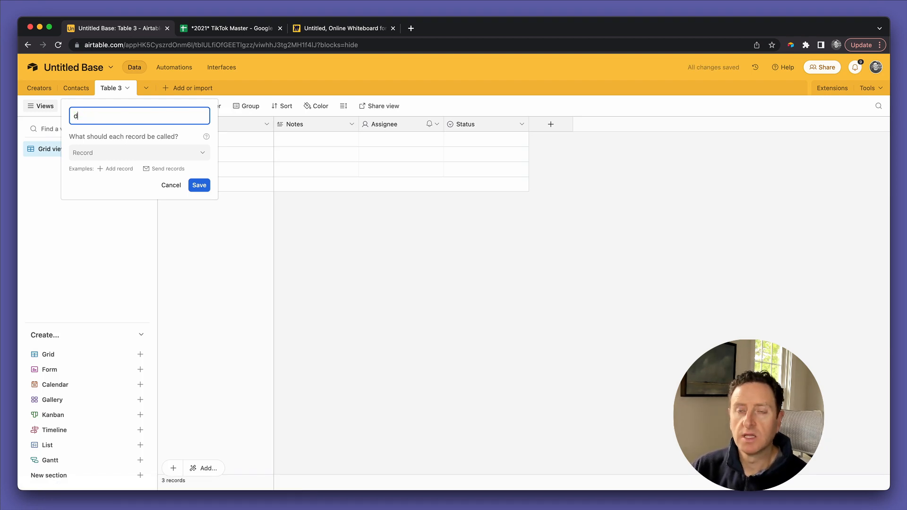
type("rganizat")
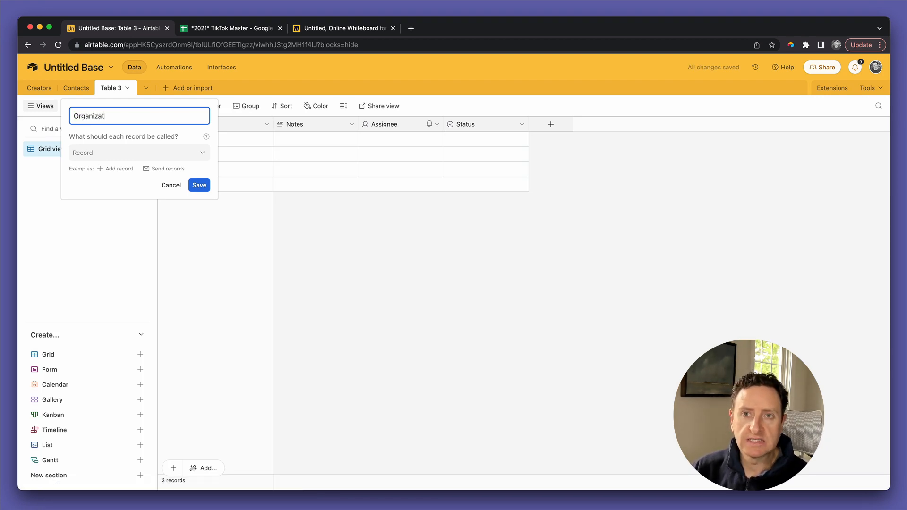
type("ions")
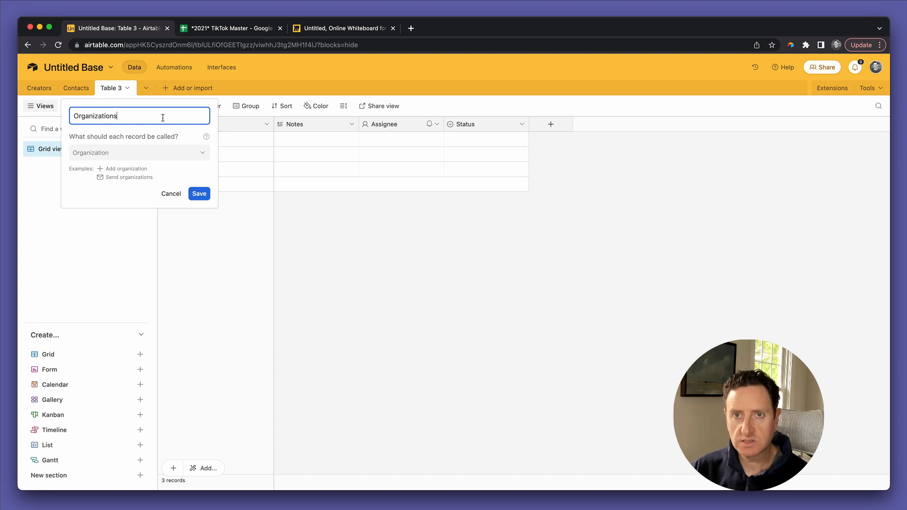
left_click(199, 194)
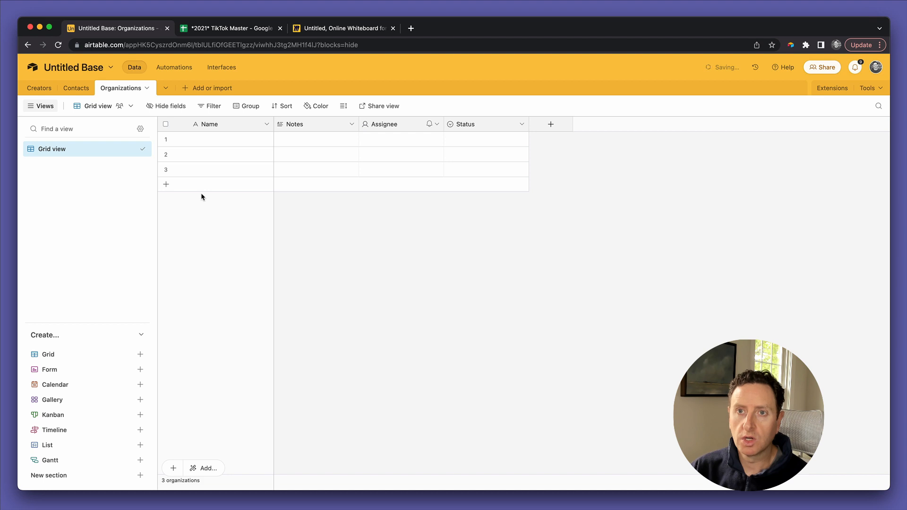
Step: Enter Coca Cola, Pepsi Co and Johnson & Johnson in the Name column
left_click(235, 140)
type("Coca Cola")
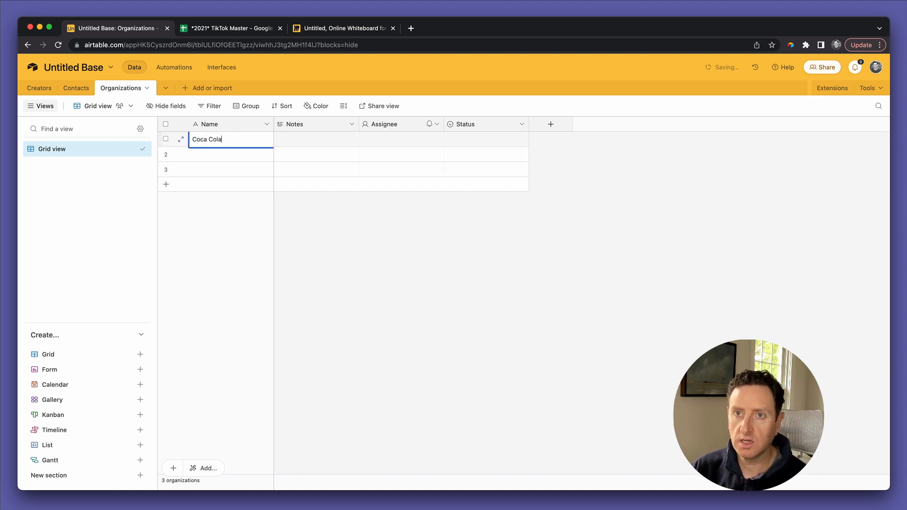
key("Return")
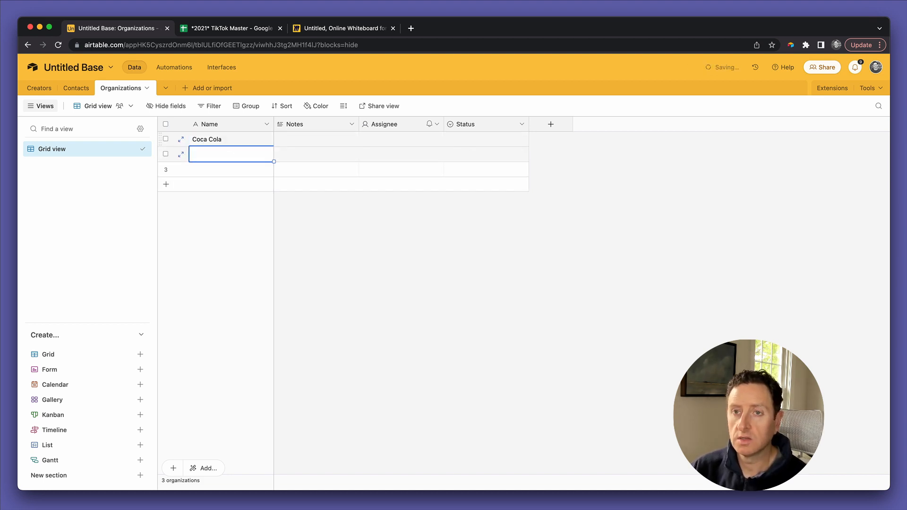
type("Pepsi Co")
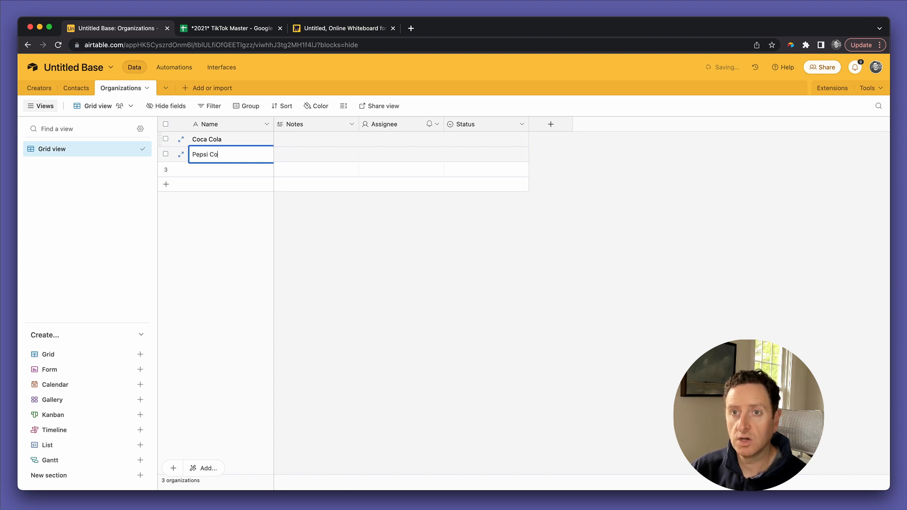
key("Return")
type("Johnson & Johnson")
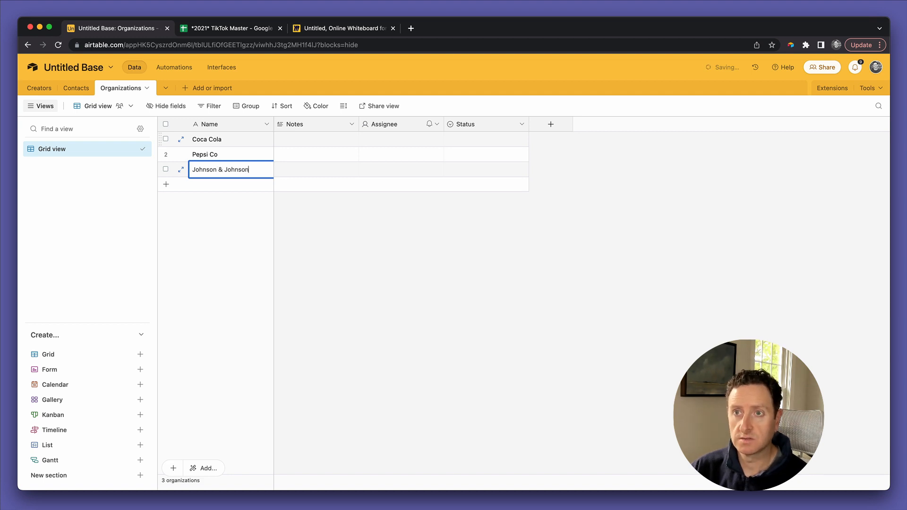
key("Tab")
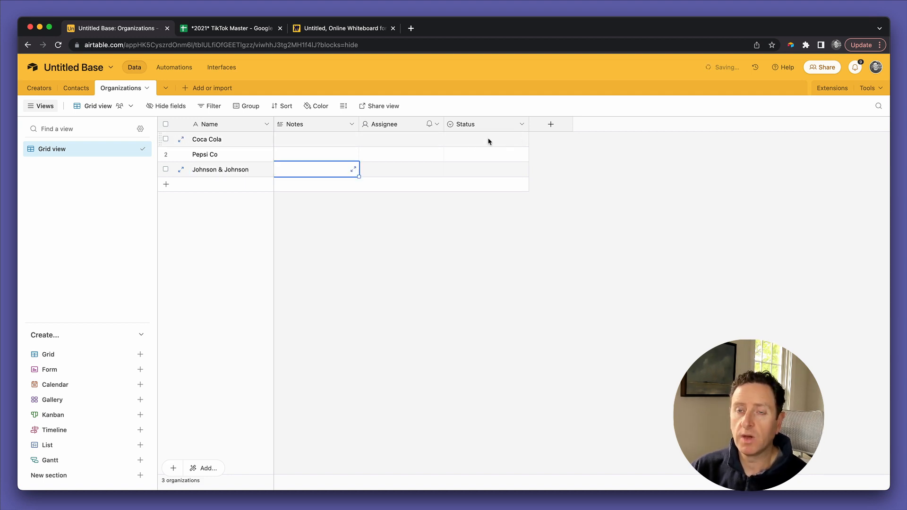
Step: Add a single line text field named Street to Organizations
left_click(430, 145)
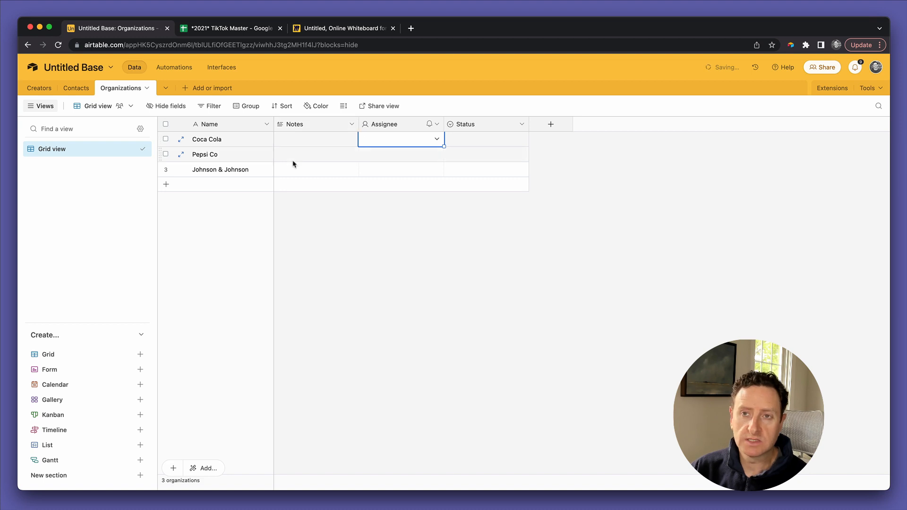
left_click(303, 141)
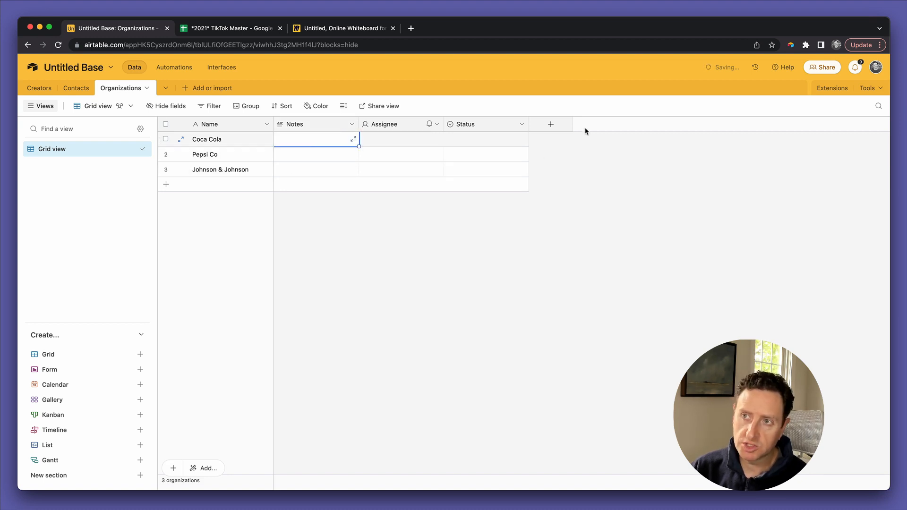
left_click(539, 125)
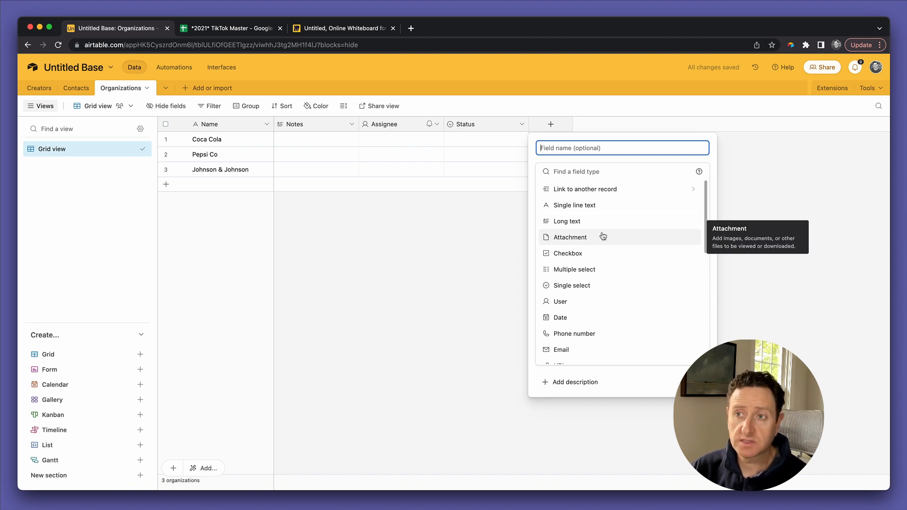
type("Ste")
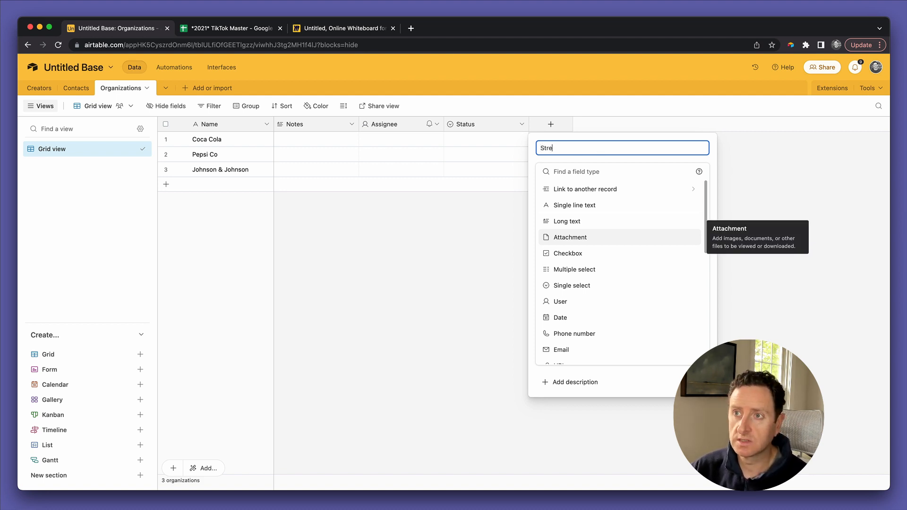
type("eet")
left_click(577, 205)
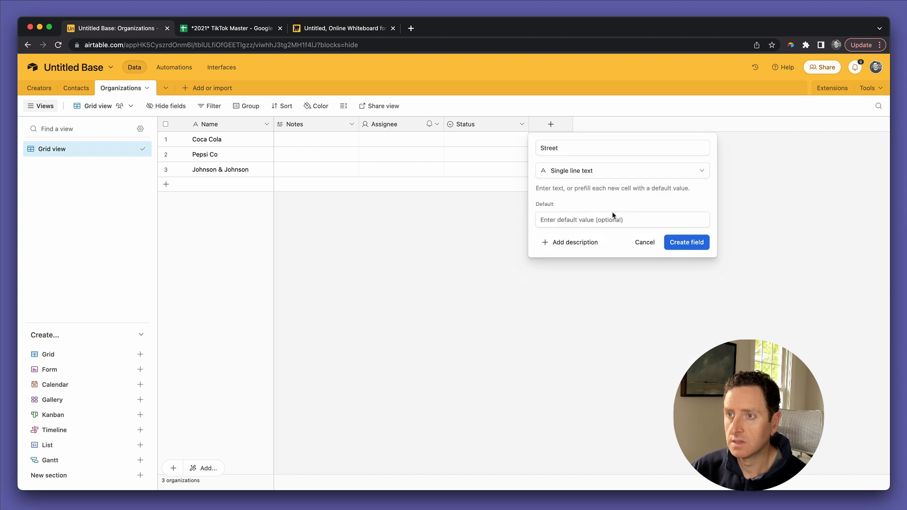
left_click(677, 243)
Step: Duplicate the Street field into City, then City into State
left_click(606, 124)
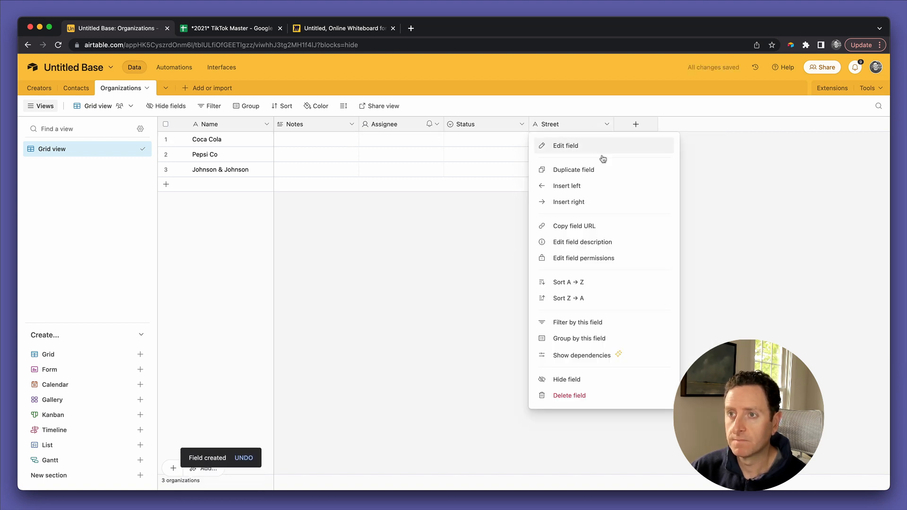
left_click(601, 169)
double_click(630, 124)
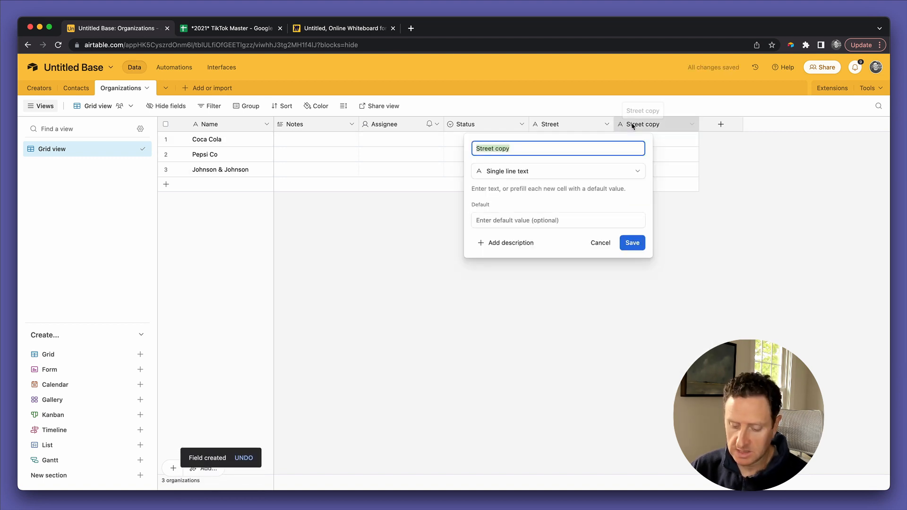
type("City")
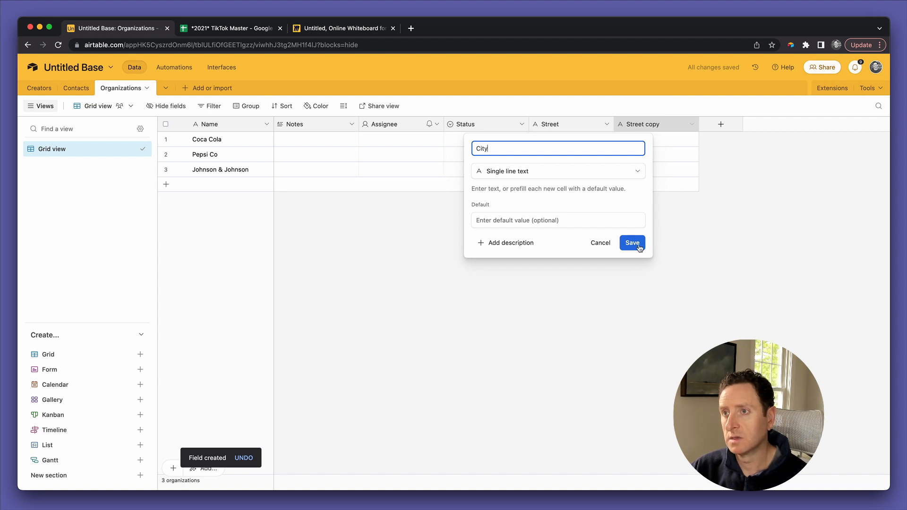
left_click(639, 244)
left_click(691, 124)
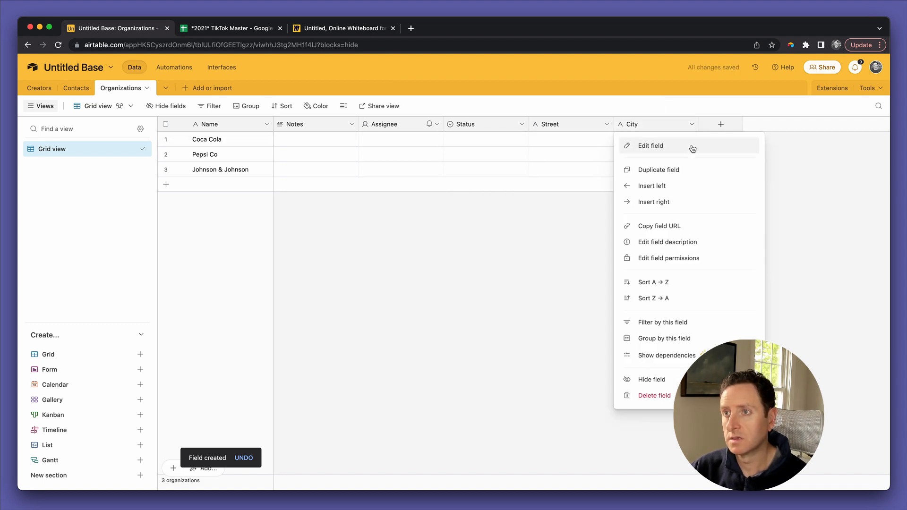
left_click(688, 170)
double_click(723, 124)
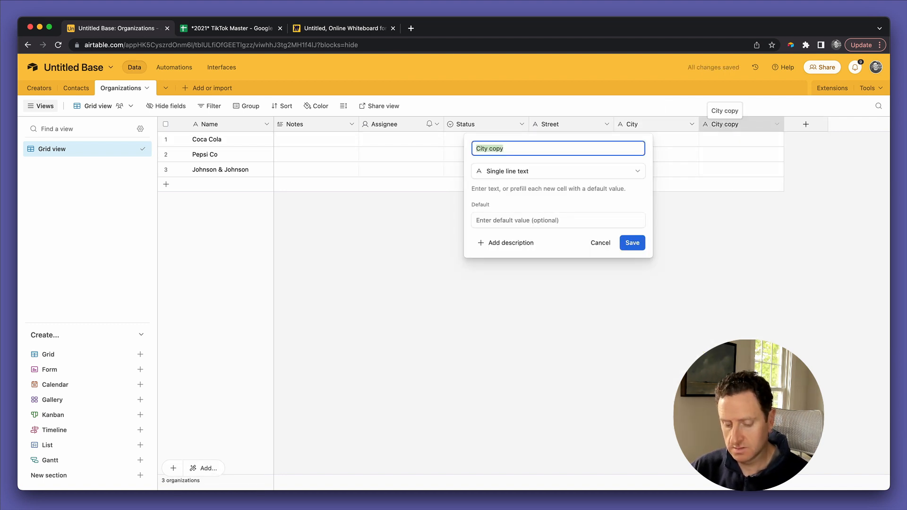
type("State")
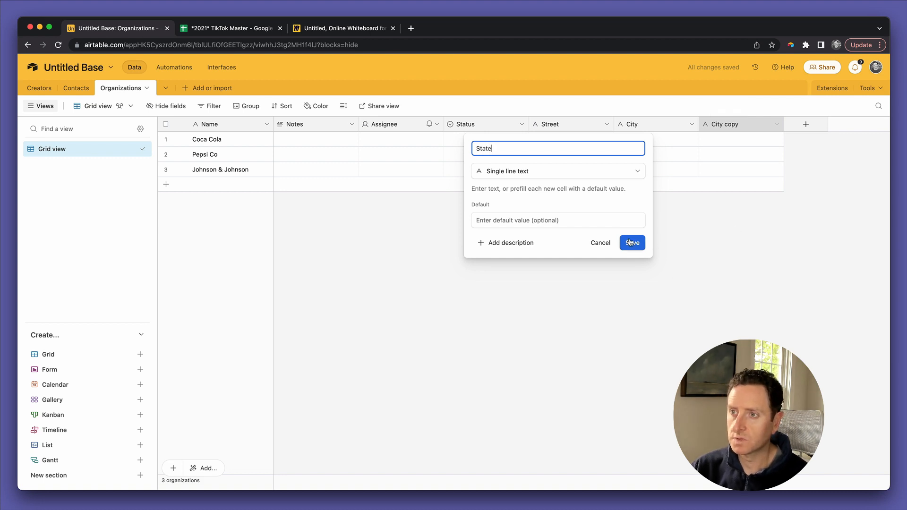
left_click(632, 243)
Step: Duplicate the State field and rename the copy Zip
left_click(777, 124)
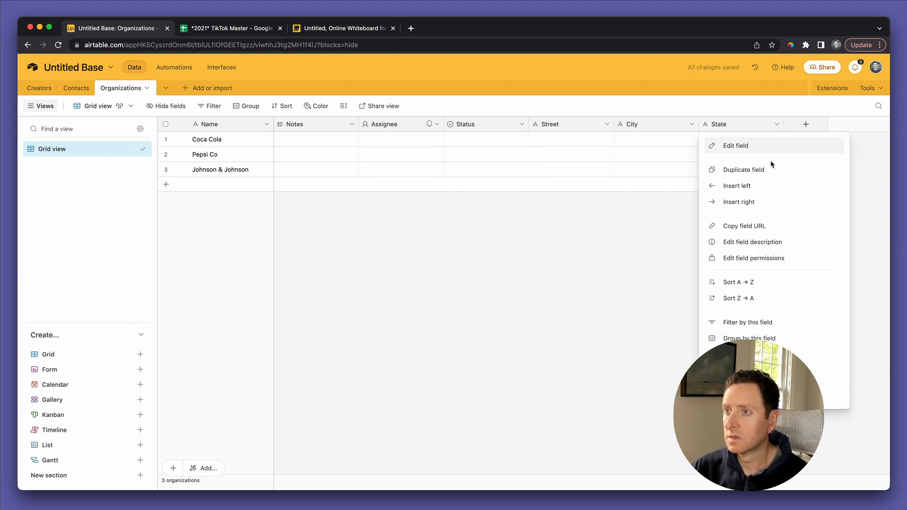
left_click(771, 166)
double_click(803, 125)
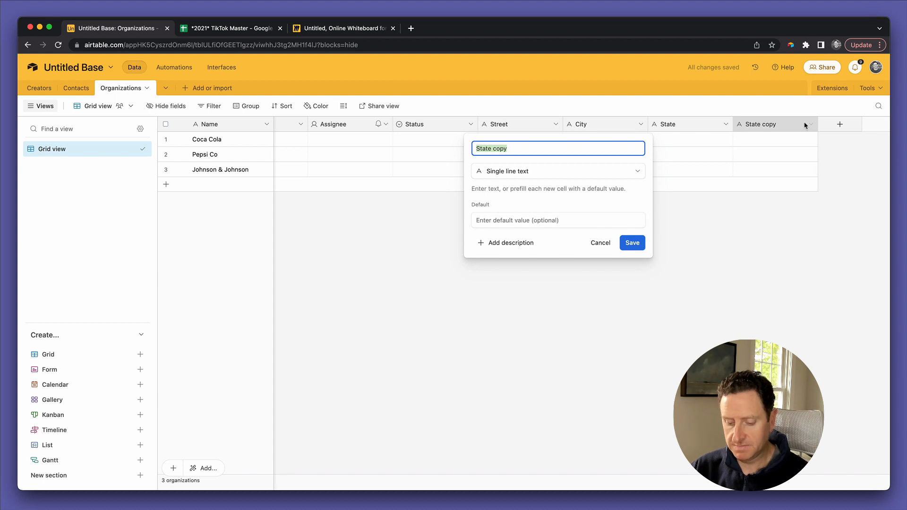
type("Zip")
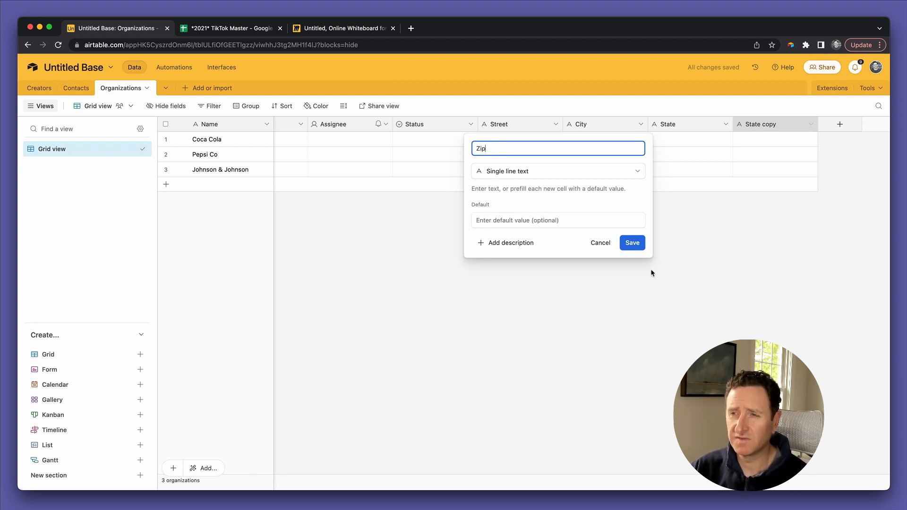
left_click(635, 245)
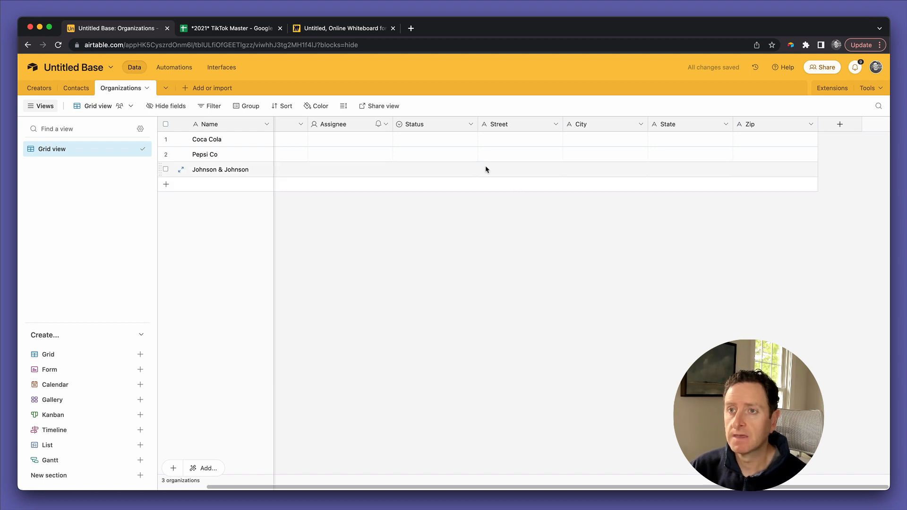
scroll(485, 169, "left", 2)
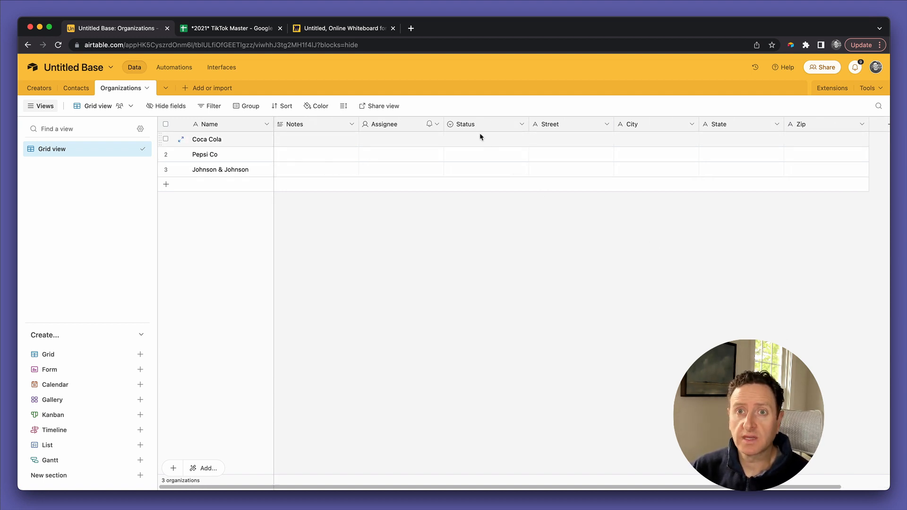
Step: Rename Assignee to Contacts, linked to the Contacts table and limited to the Client contacts view
double_click(390, 127)
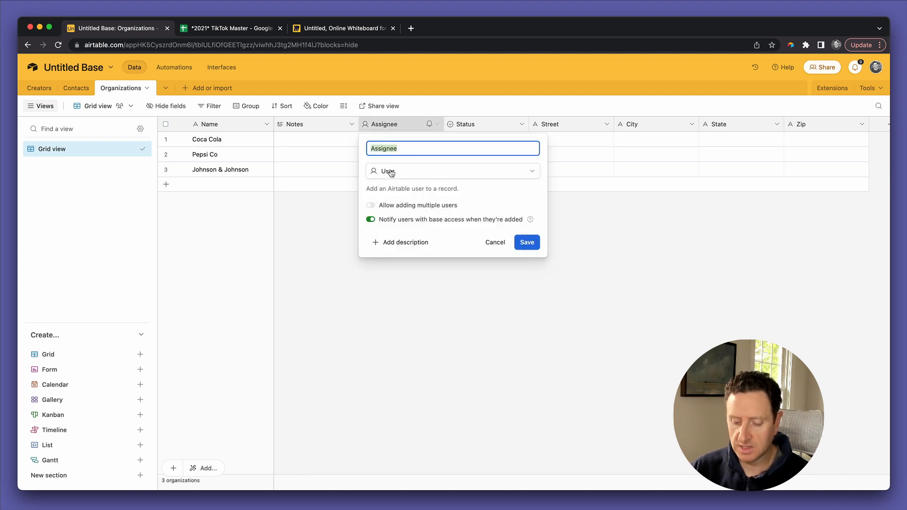
type("Contacts")
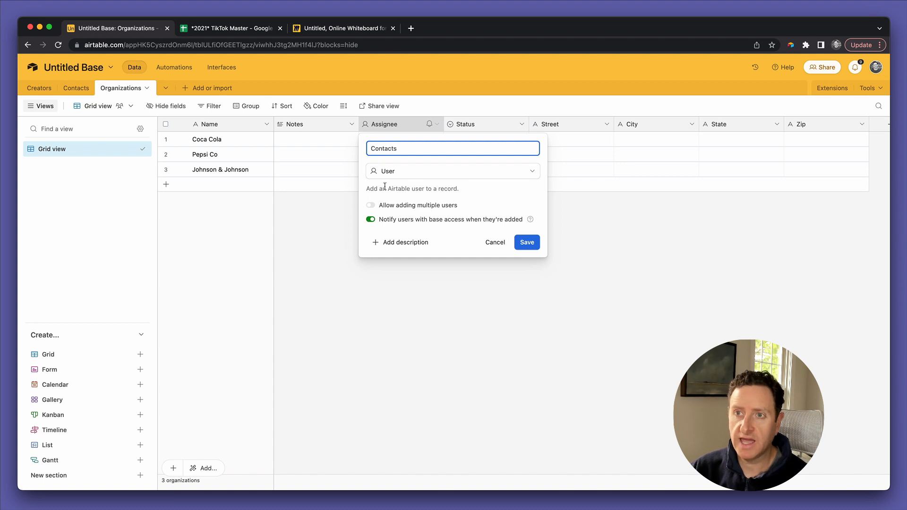
left_click(389, 174)
left_click(390, 194)
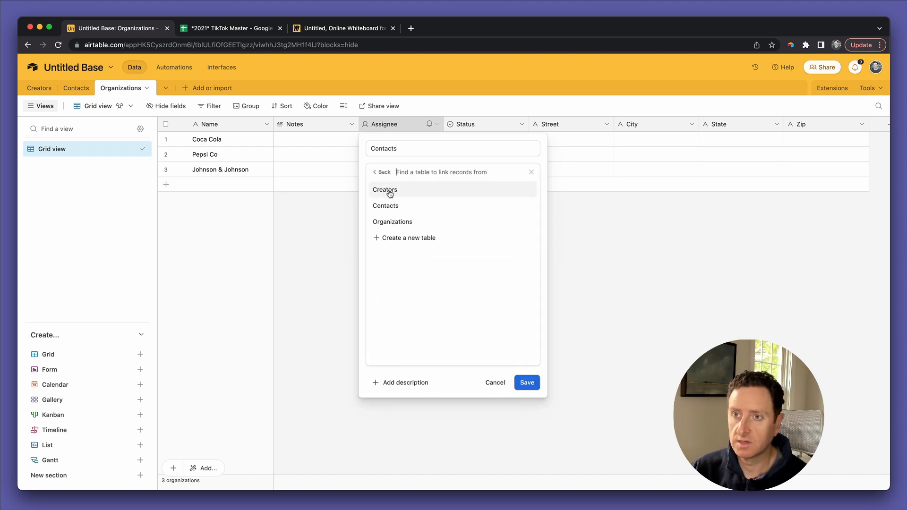
left_click(391, 204)
left_click(405, 219)
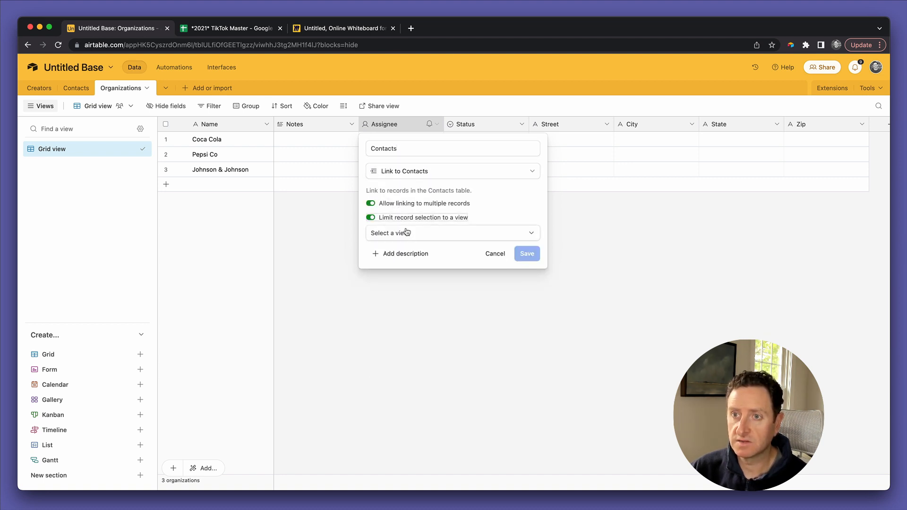
left_click(408, 233)
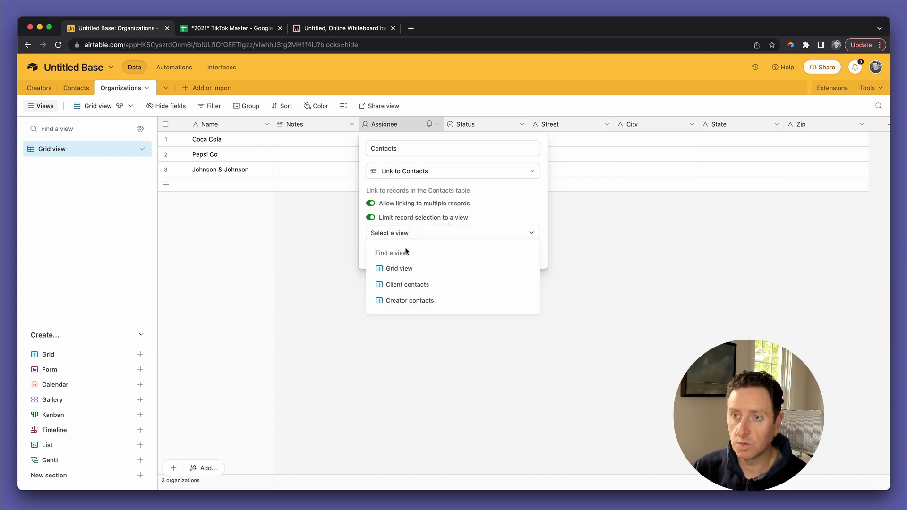
left_click(420, 286)
left_click(526, 255)
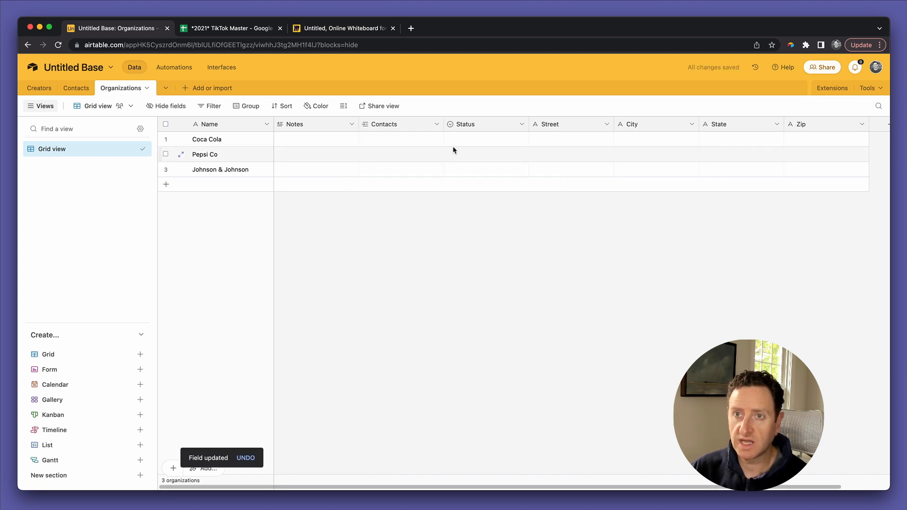
Step: Link Coca Cola to a client contact and move the Notes column to the far right
left_click(455, 143)
left_click(416, 142)
left_click(367, 139)
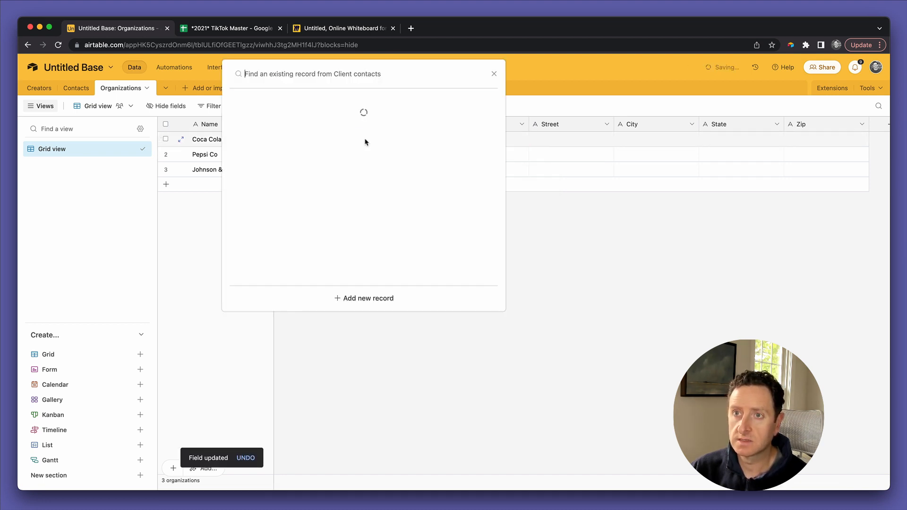
left_click(370, 115)
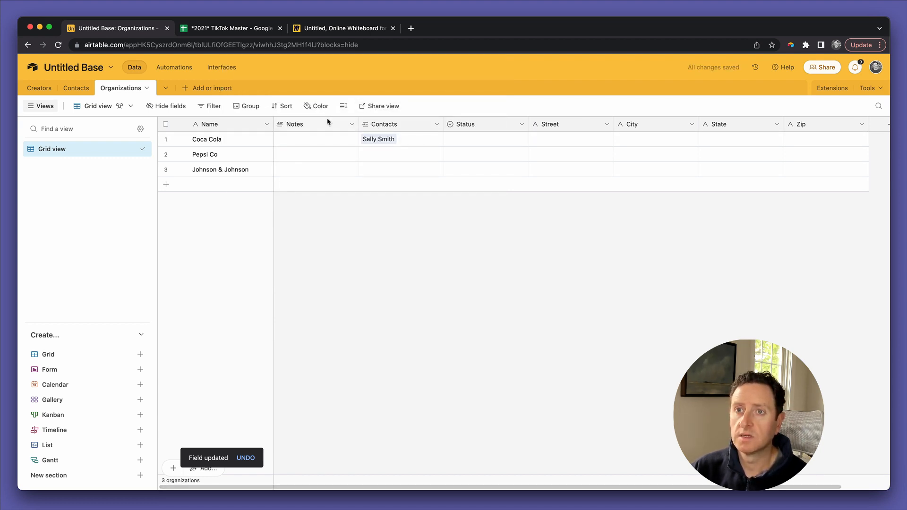
left_click_drag(314, 125, 848, 127)
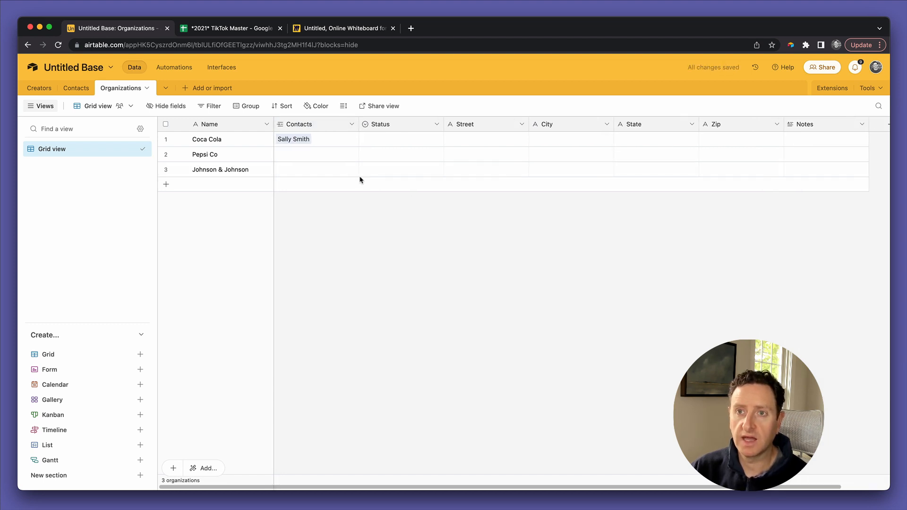
Step: In Contacts' Client contacts view, disable linking to multiple organizations, then return to Organizations
left_click(76, 89)
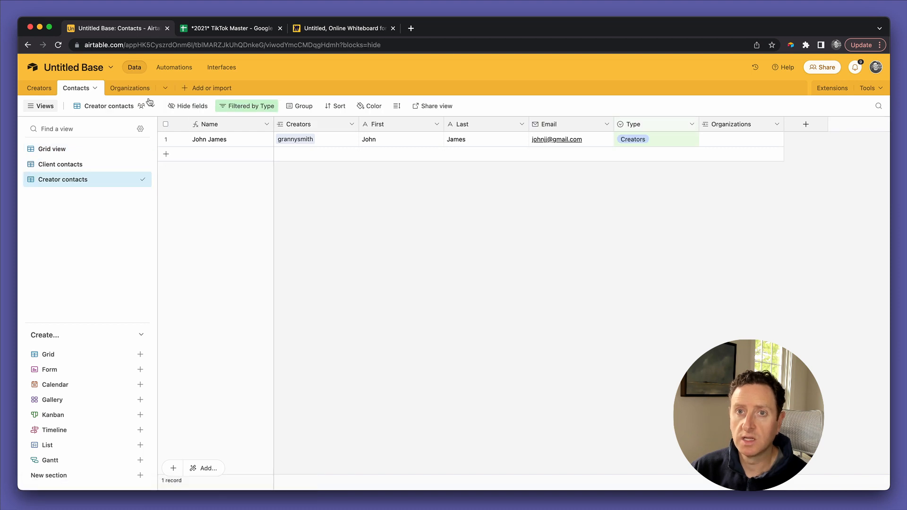
left_click(90, 165)
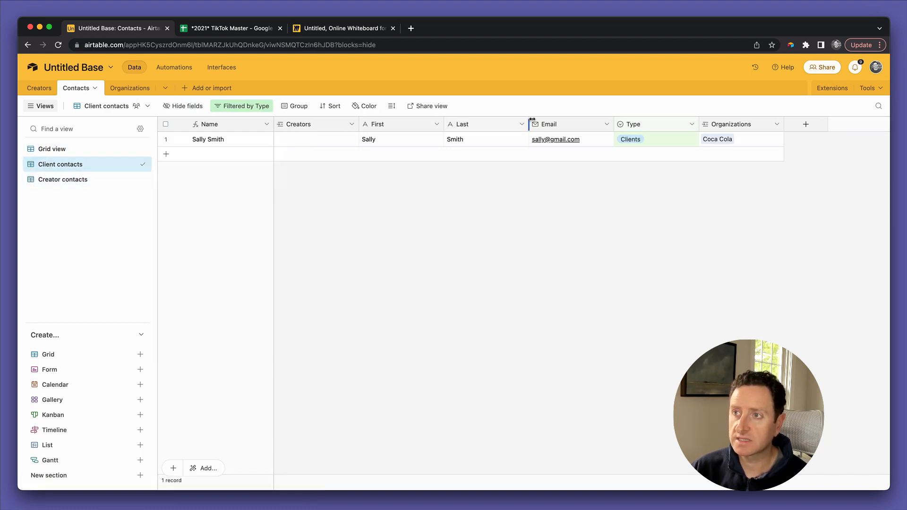
double_click(727, 125)
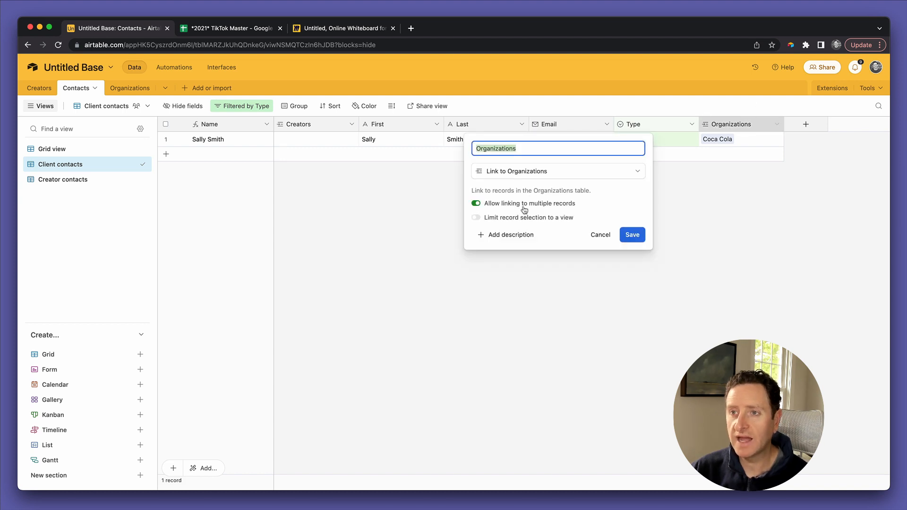
left_click(523, 207)
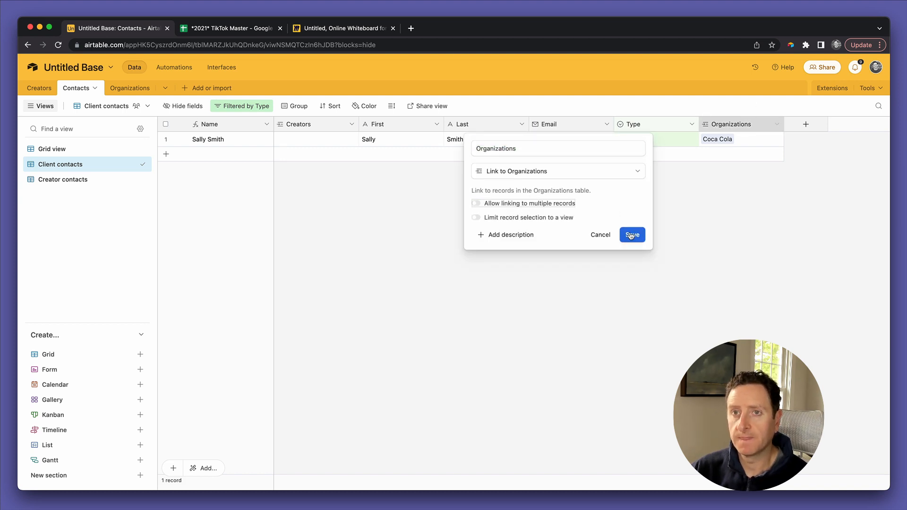
left_click(632, 234)
left_click(530, 336)
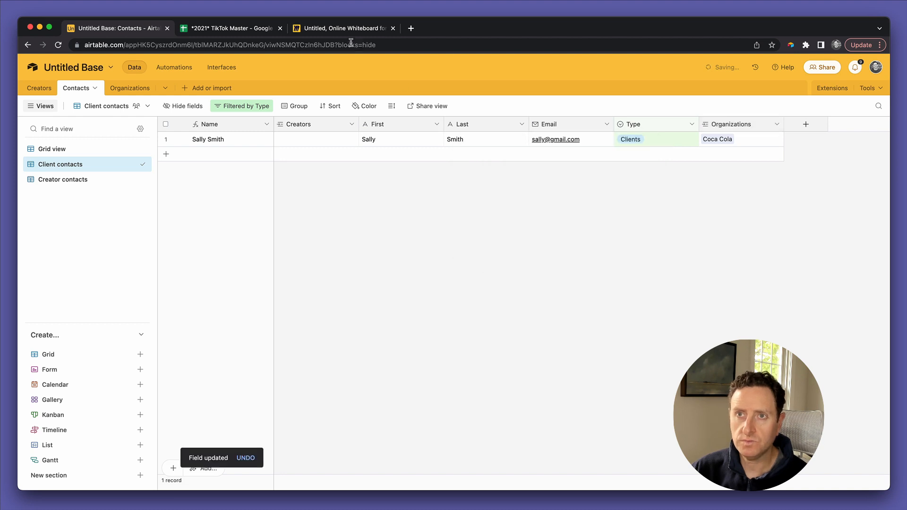
left_click(341, 28)
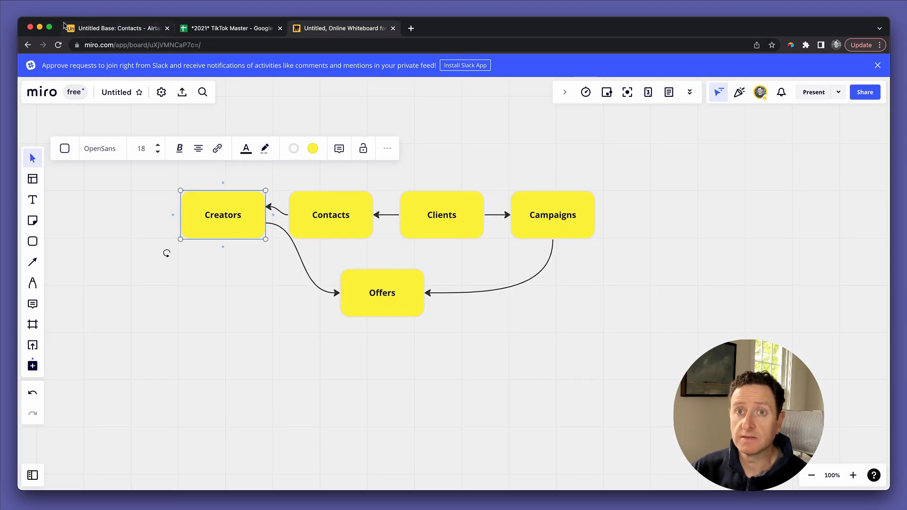
left_click(100, 28)
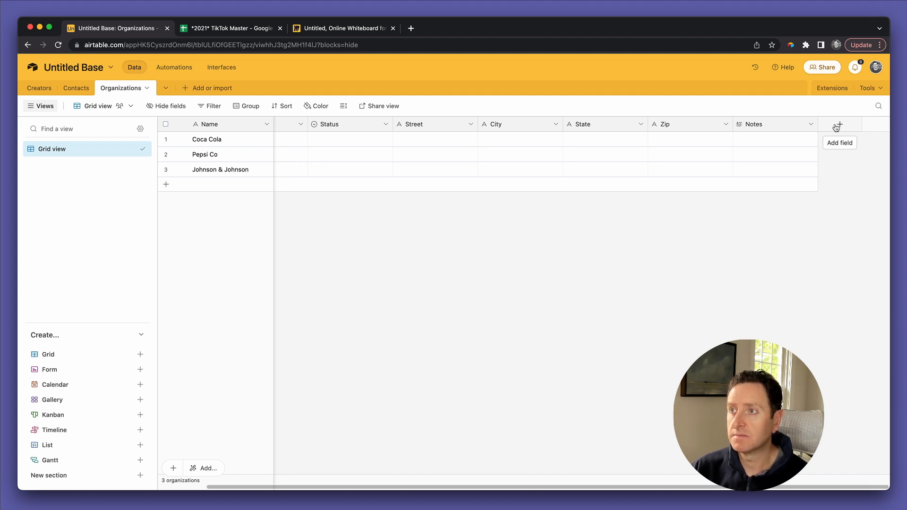
Step: Add a Campaigns link field that creates a new Campaigns table, and open that table
left_click(836, 127)
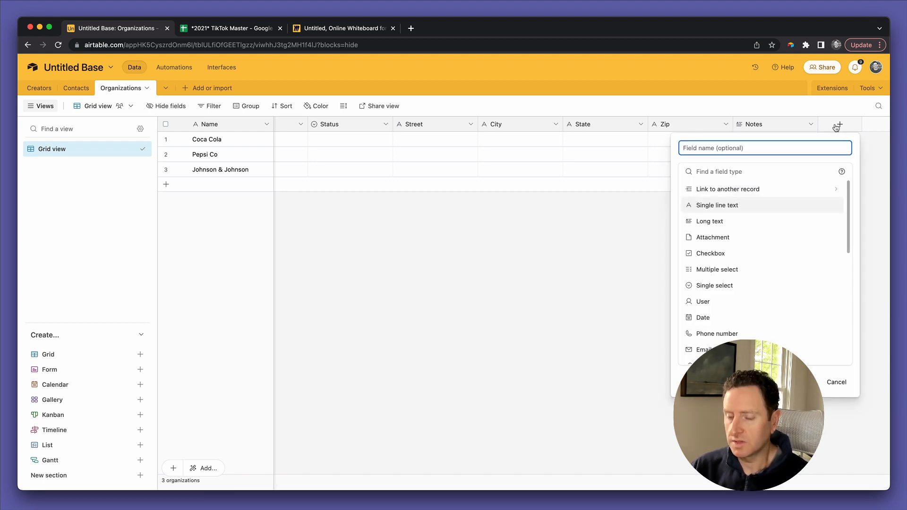
type("Campaigns")
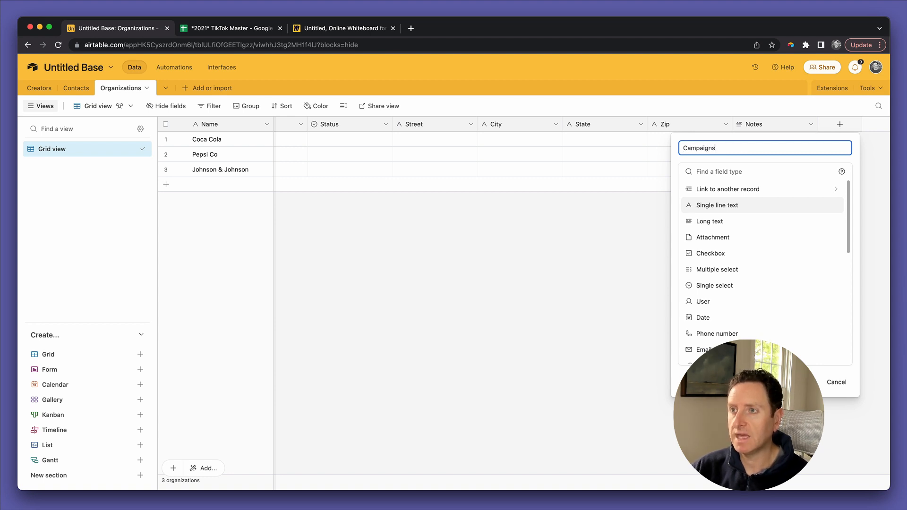
left_click(773, 193)
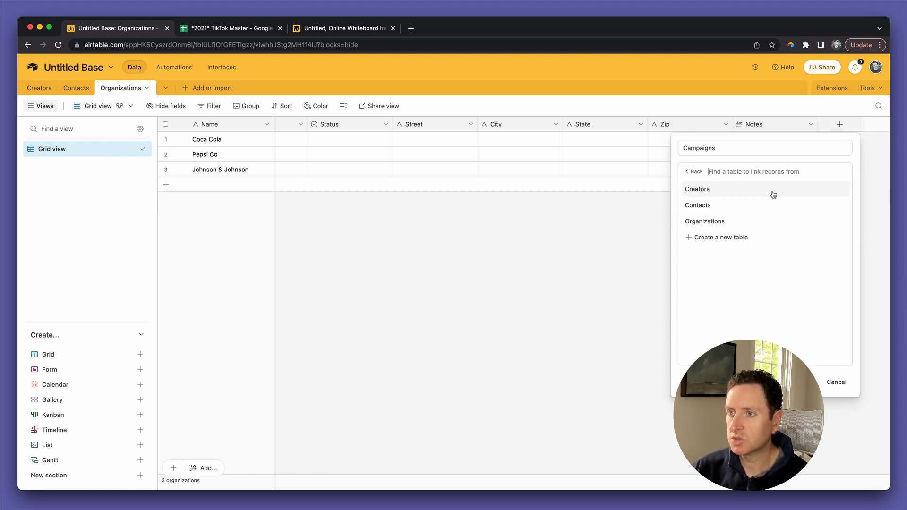
left_click(729, 242)
left_click(719, 220)
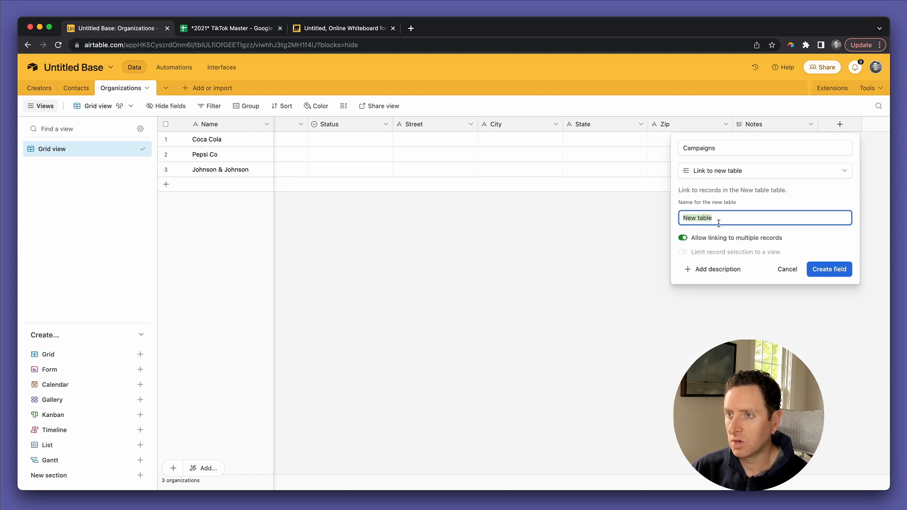
type("Camp")
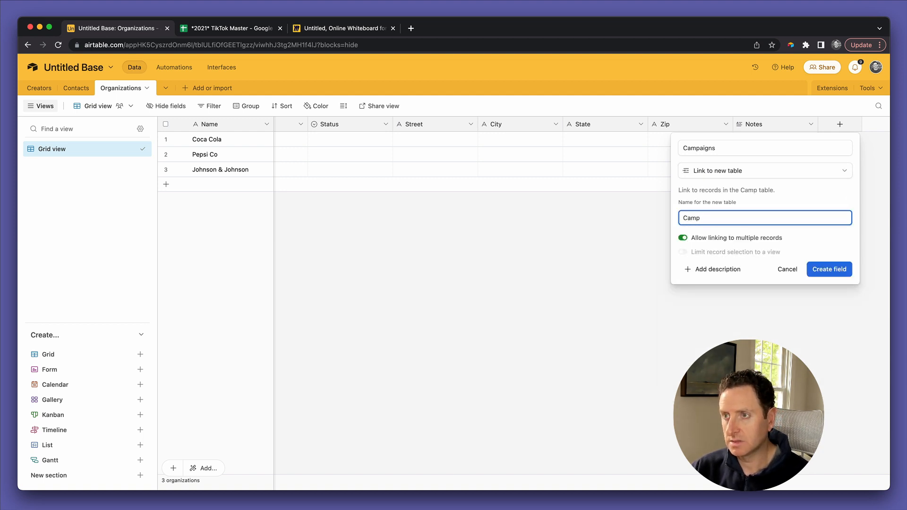
type("aigns")
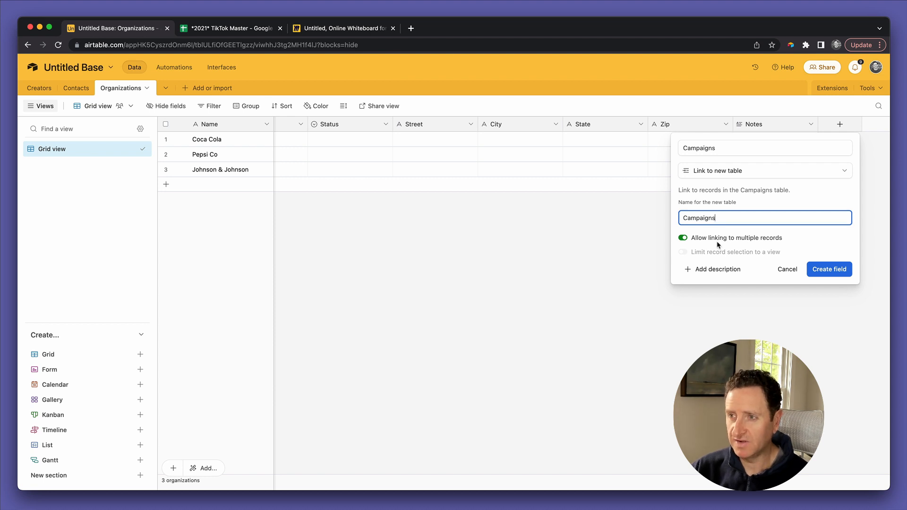
left_click(826, 270)
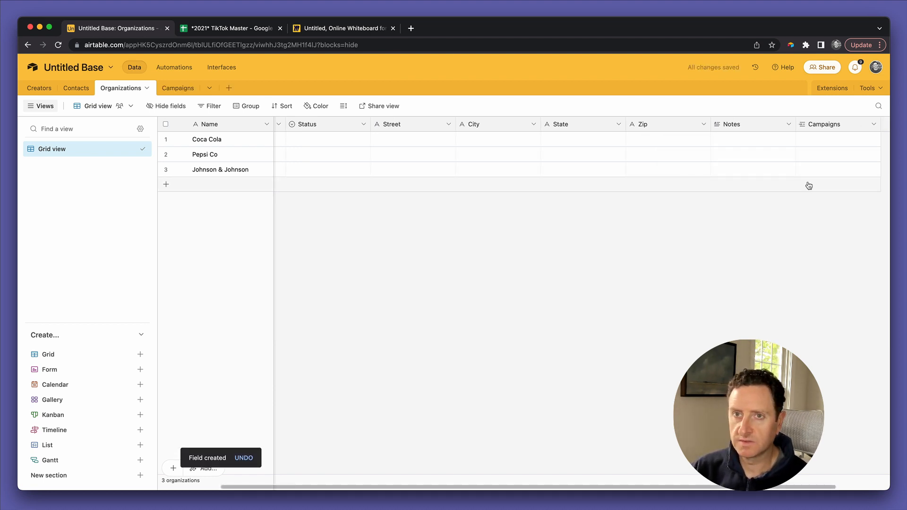
left_click(174, 90)
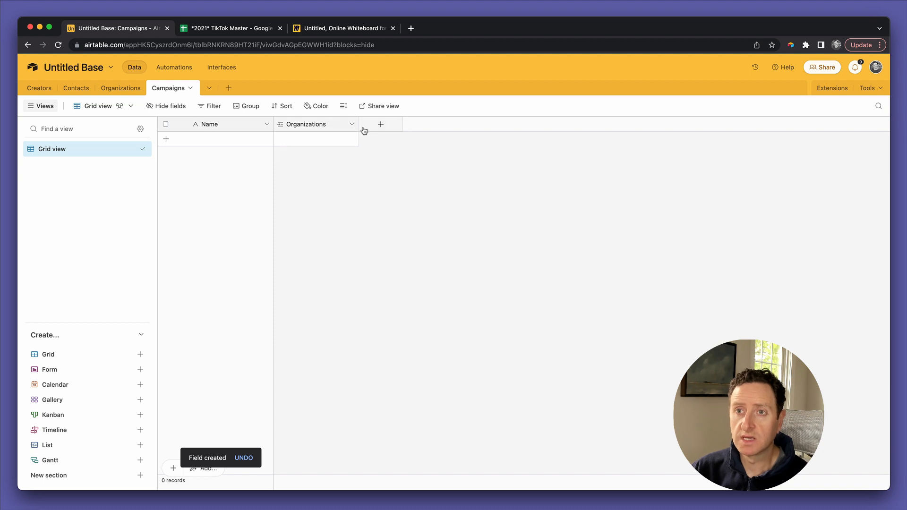
Step: Add a first campaign record linked to the Coca Cola organization
left_click(315, 140)
left_click(293, 144)
left_click(283, 140)
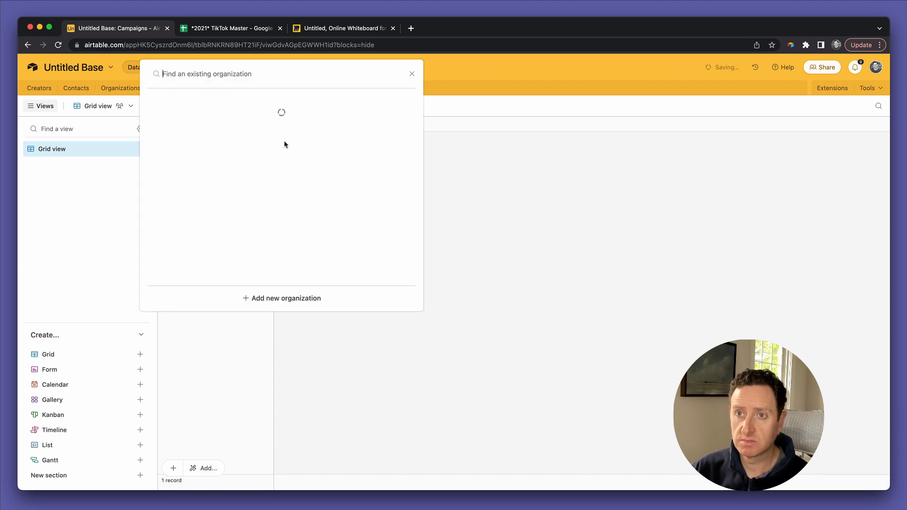
left_click(274, 122)
type("k\\")
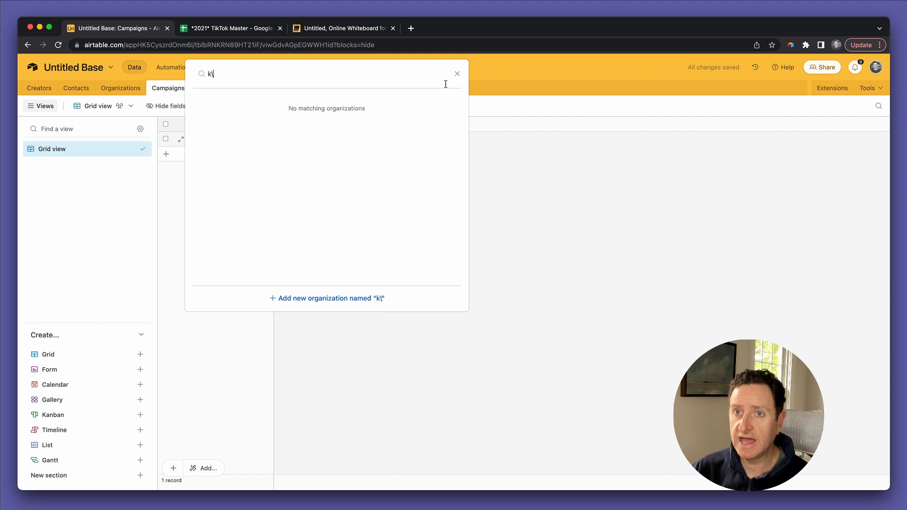
key("BackSpace")
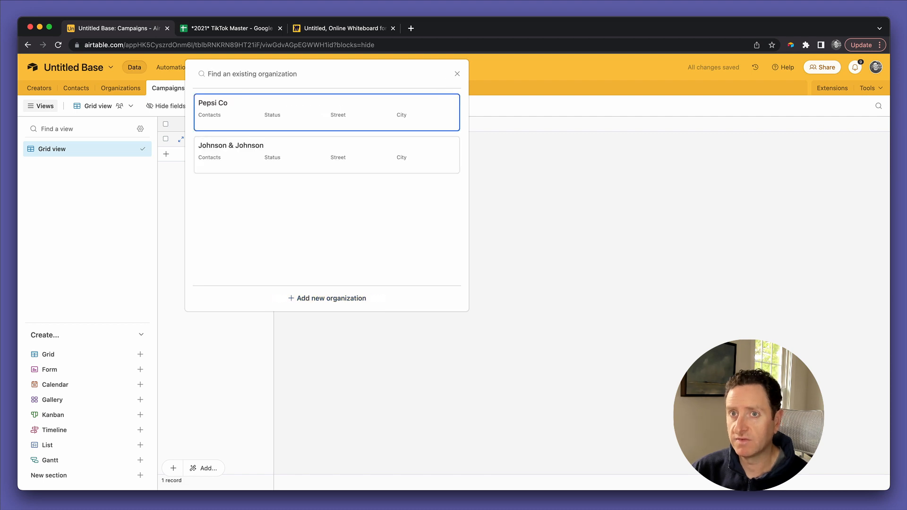
left_click(456, 71)
Step: Create a single line text Title field and enter 'Diet Beverage launch' for the record
left_click(382, 129)
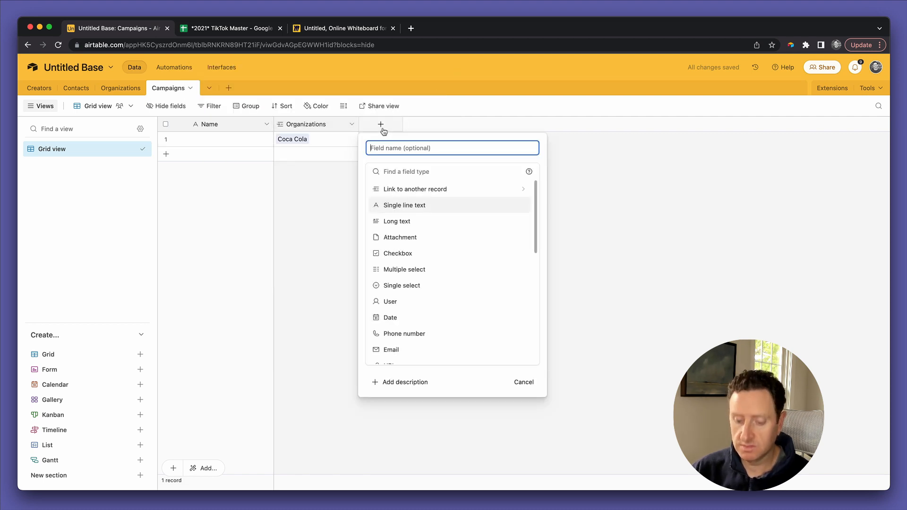
type("TiTl")
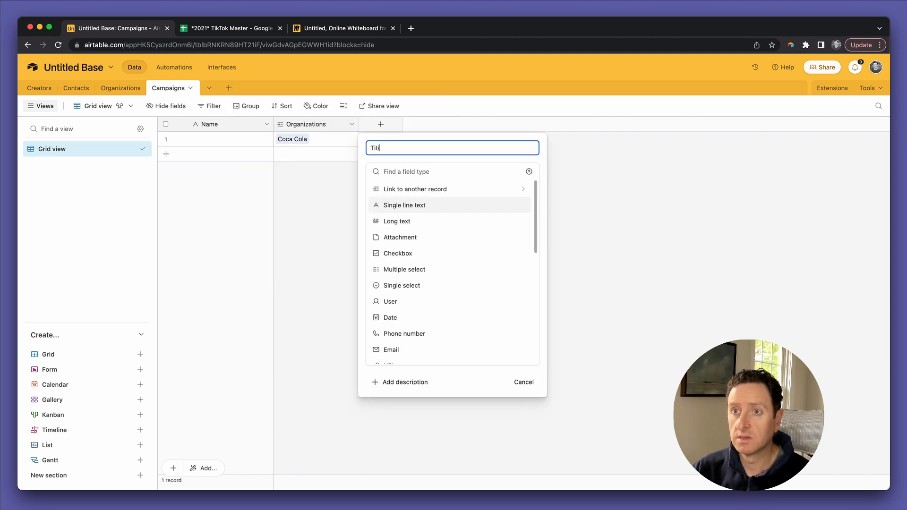
type("e")
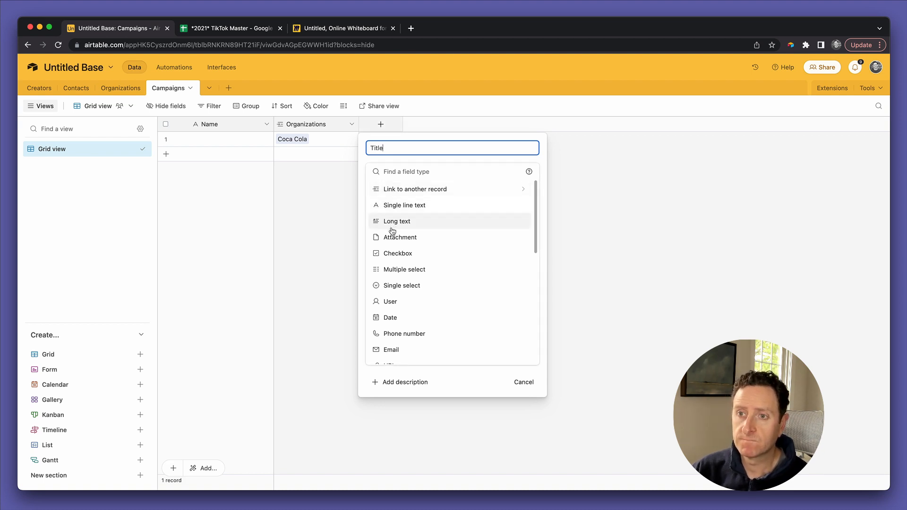
left_click(407, 206)
left_click(515, 242)
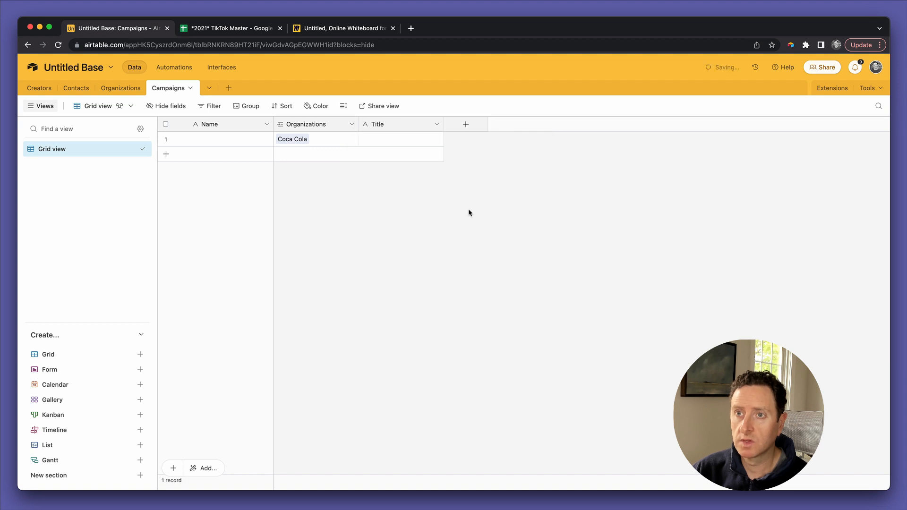
left_click(394, 141)
type("Diet Beverage")
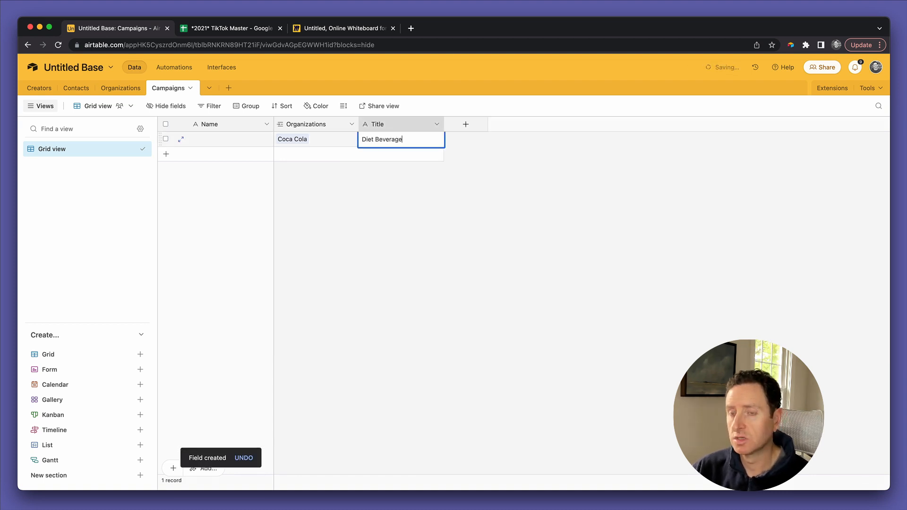
type(" launch")
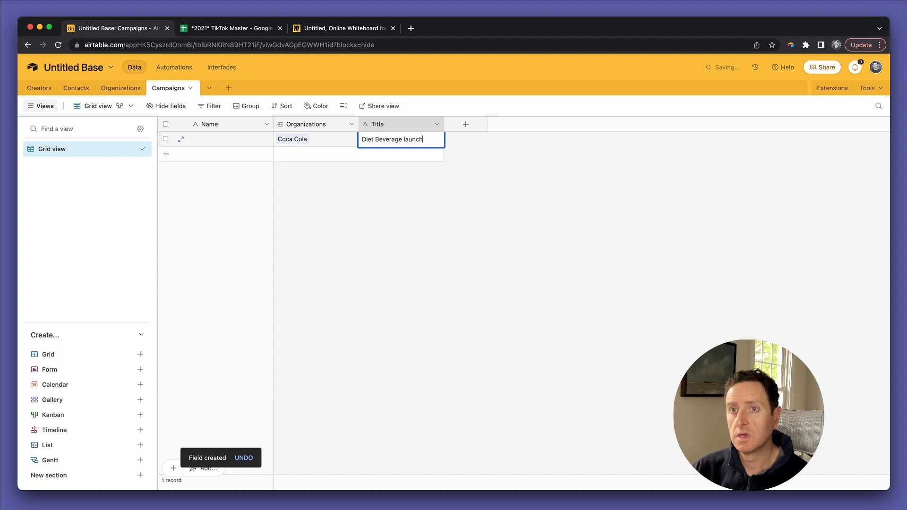
left_click(385, 219)
Step: Change Name to the formula CONCATENATE(Organizations," (",Title,")") and widen its column
left_click(209, 137)
double_click(209, 126)
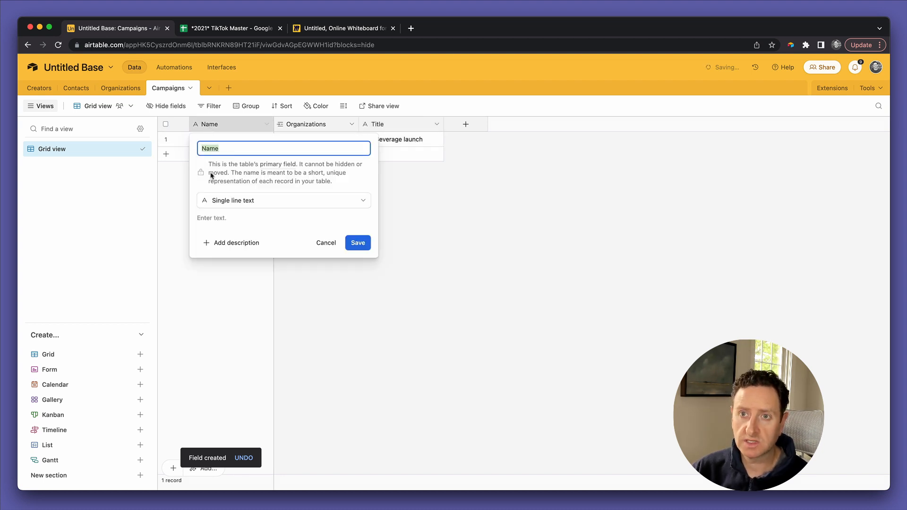
left_click(221, 202)
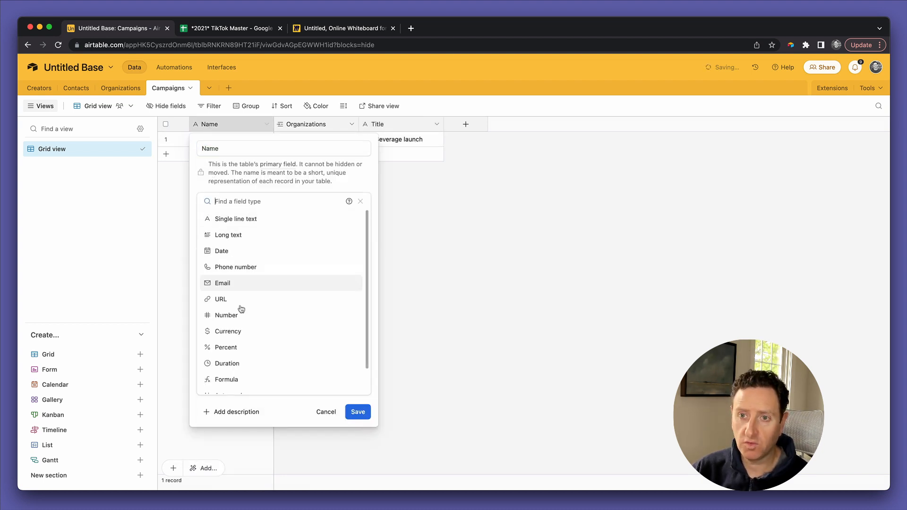
left_click(242, 379)
left_click(241, 254)
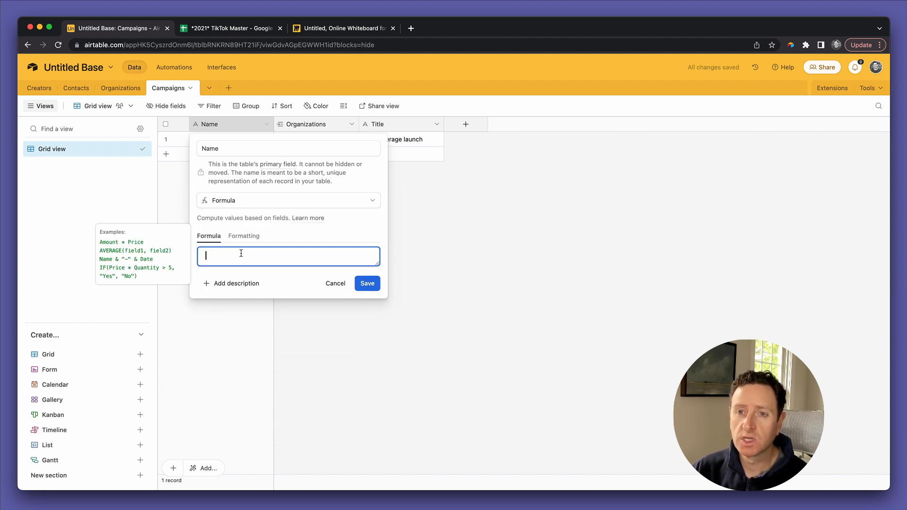
type("CONCATENATE(")
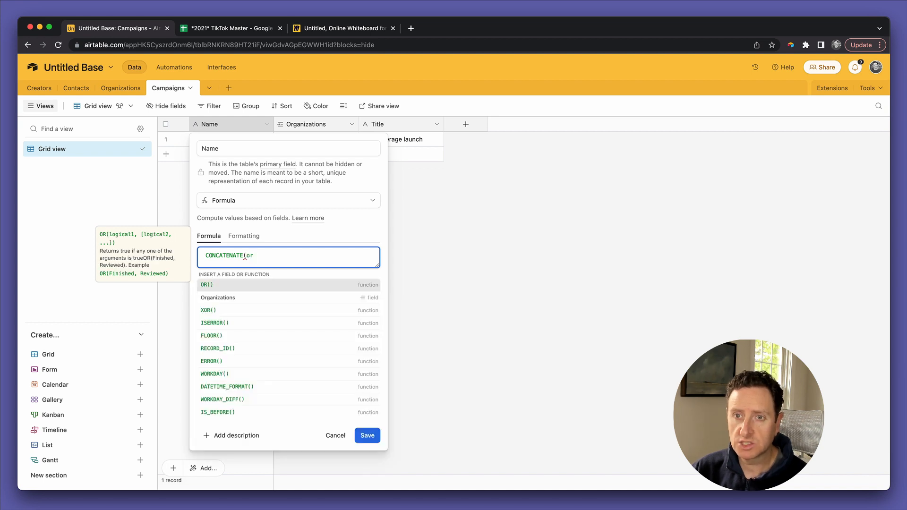
type("or")
key("Down")
key("Return")
type(",")
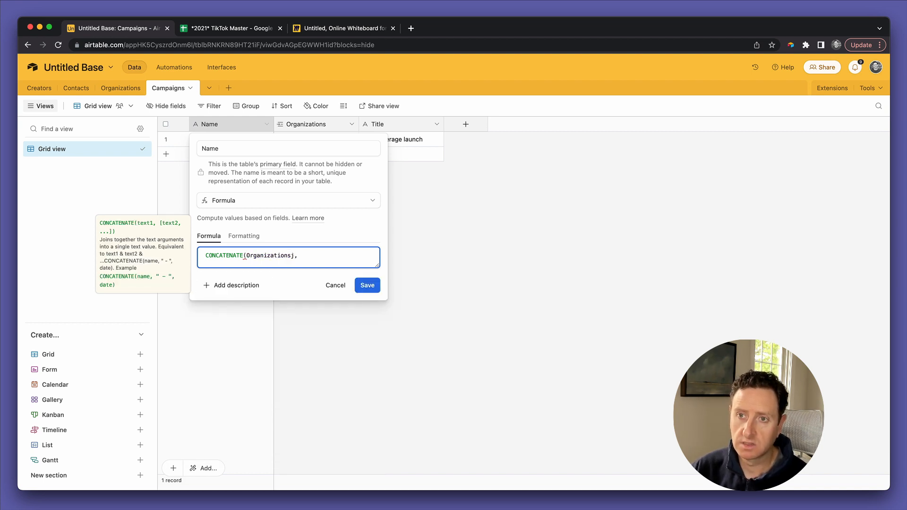
type("\" ")
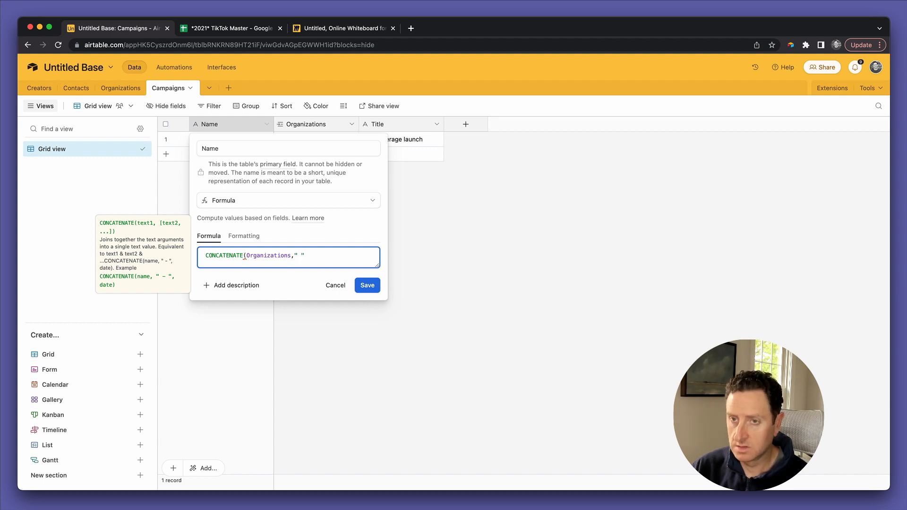
type("(")
type(",title,\")\"")
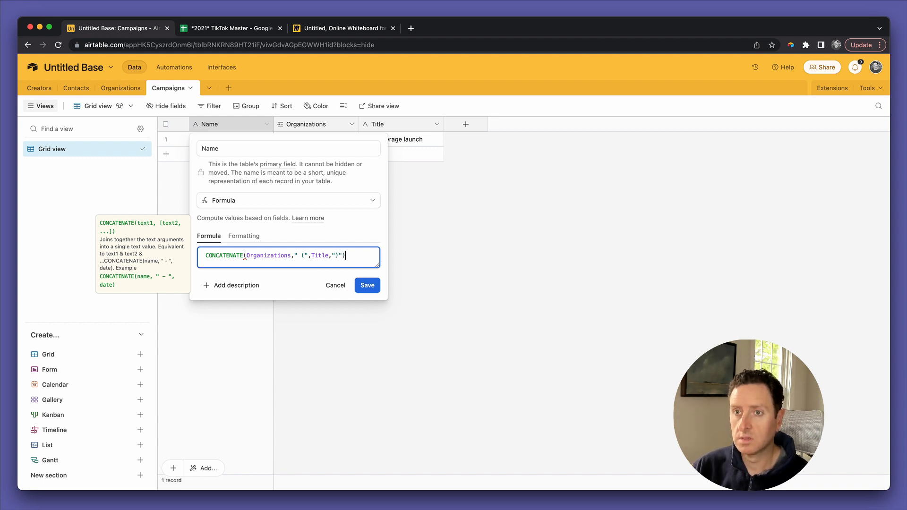
left_click(367, 286)
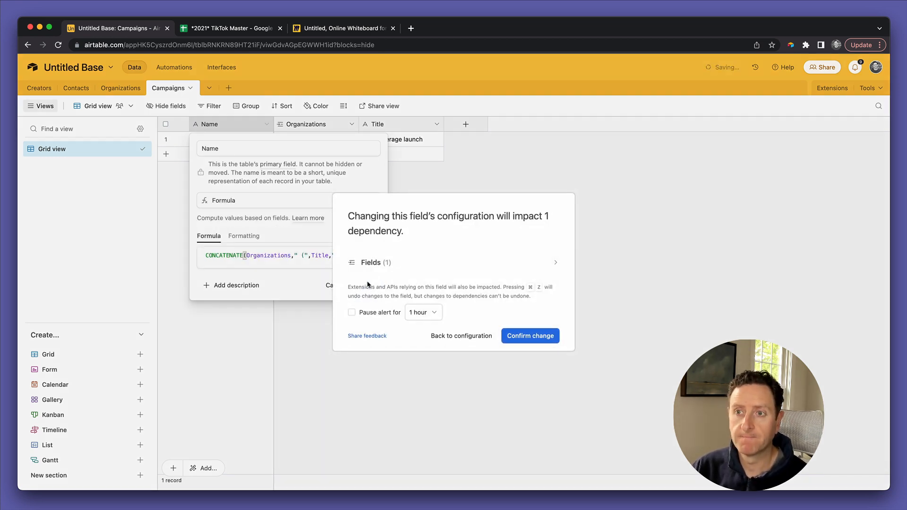
left_click(526, 338)
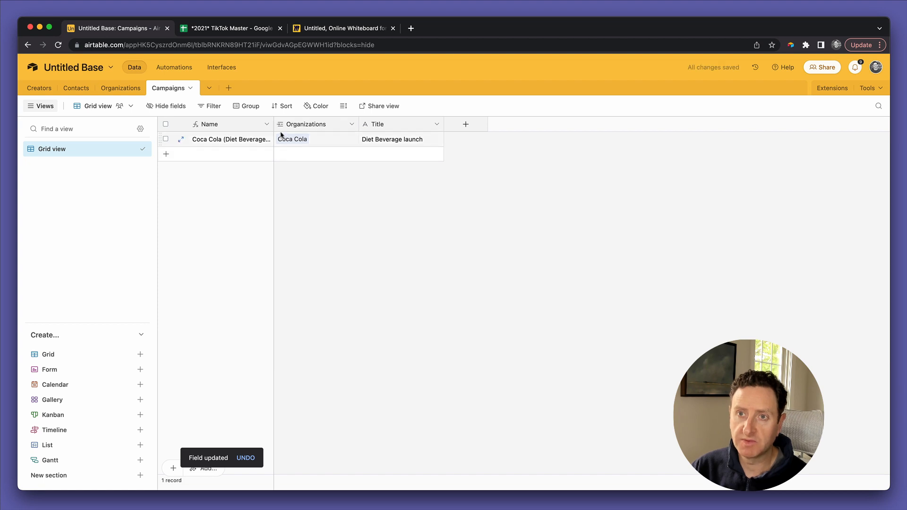
left_click_drag(272, 119, 326, 120)
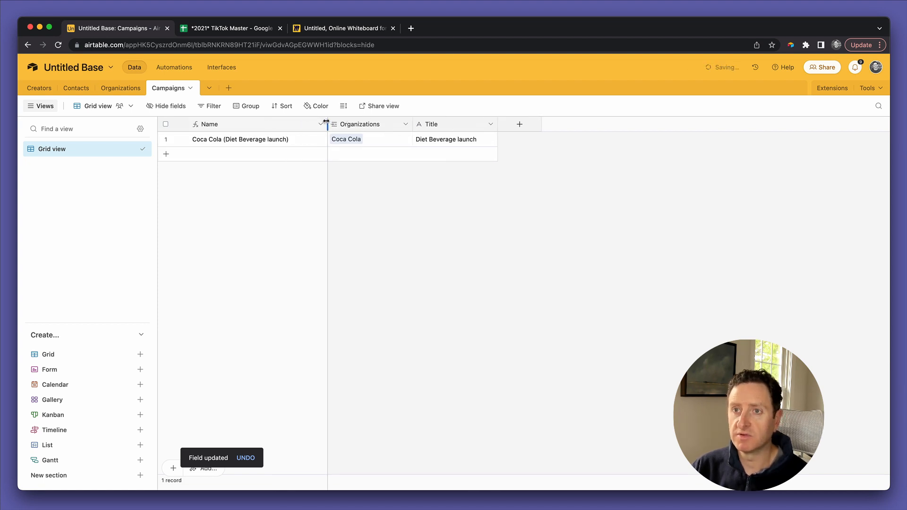
Step: Add a Budget currency field and enter $75,000.00 for the Coca Cola campaign
left_click(517, 132)
type("Budget")
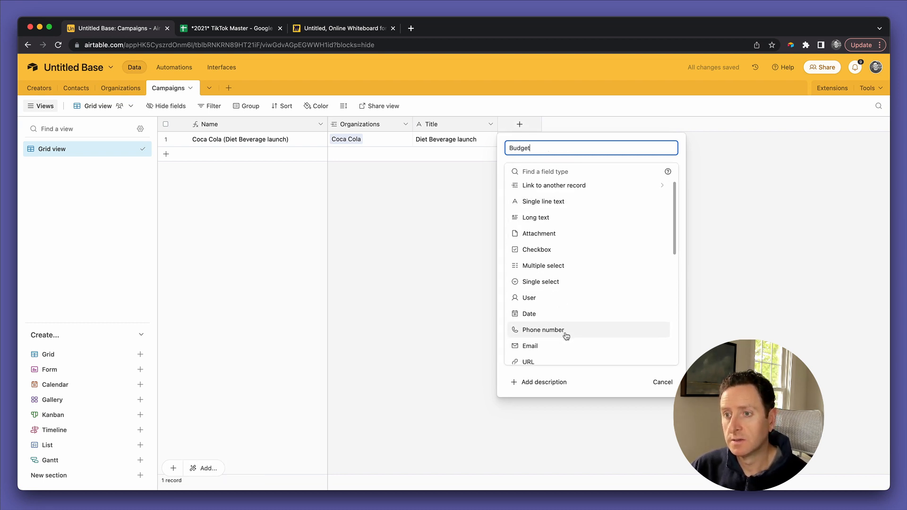
scroll(567, 333, "down", 4)
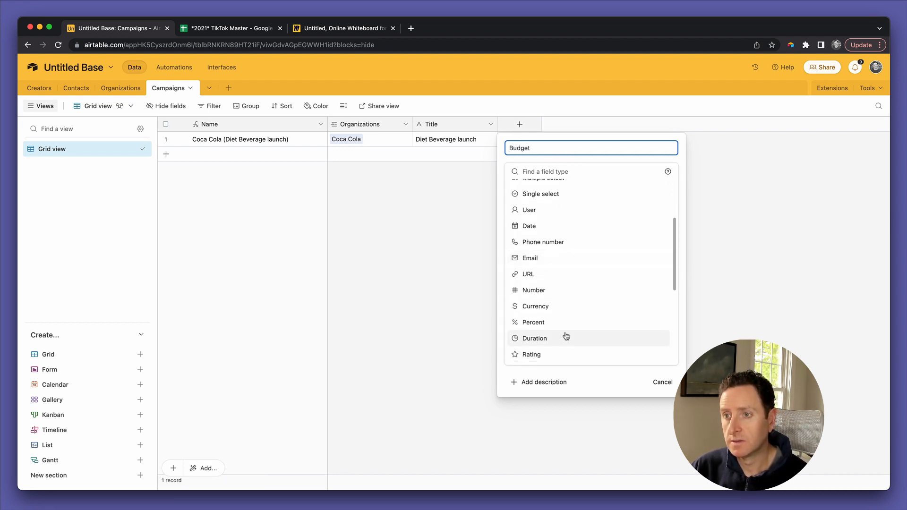
left_click(567, 309)
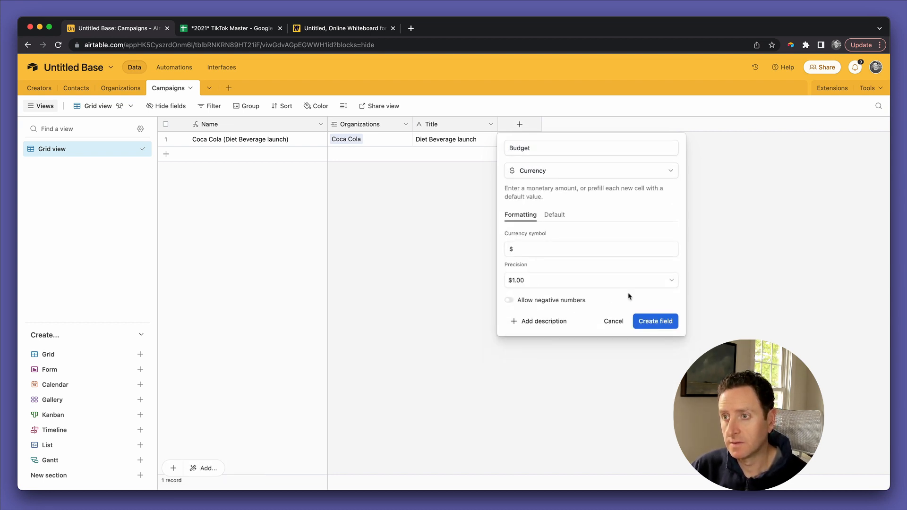
left_click(643, 322)
left_click(527, 140)
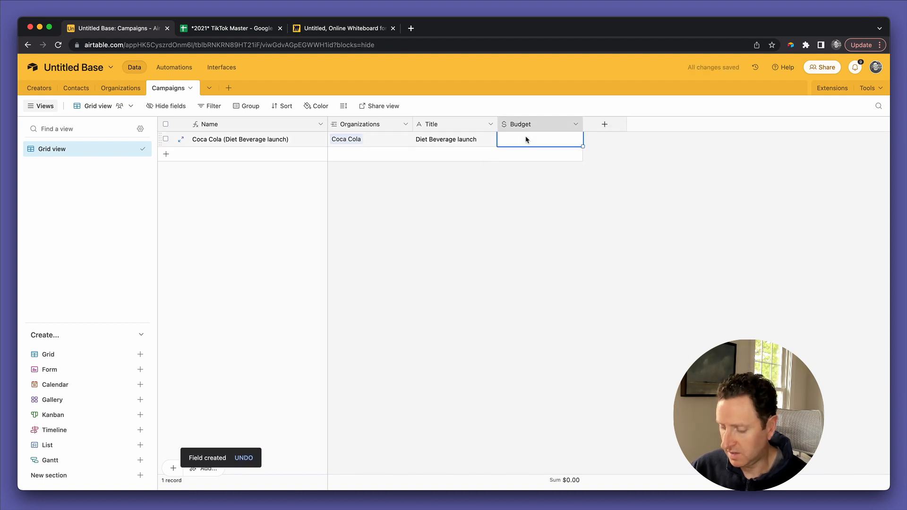
type("75000")
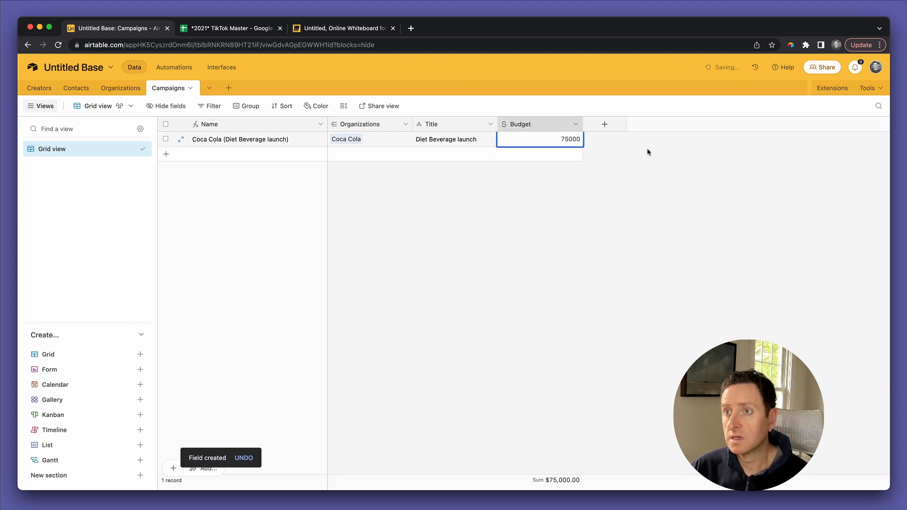
left_click(648, 151)
Step: Add a Start date date field, then view the Miro diagram
left_click(605, 125)
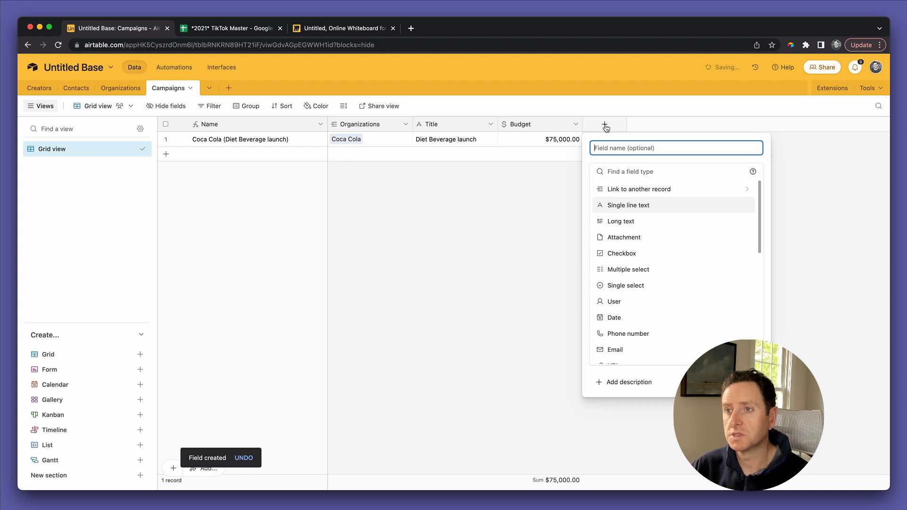
type("Start da")
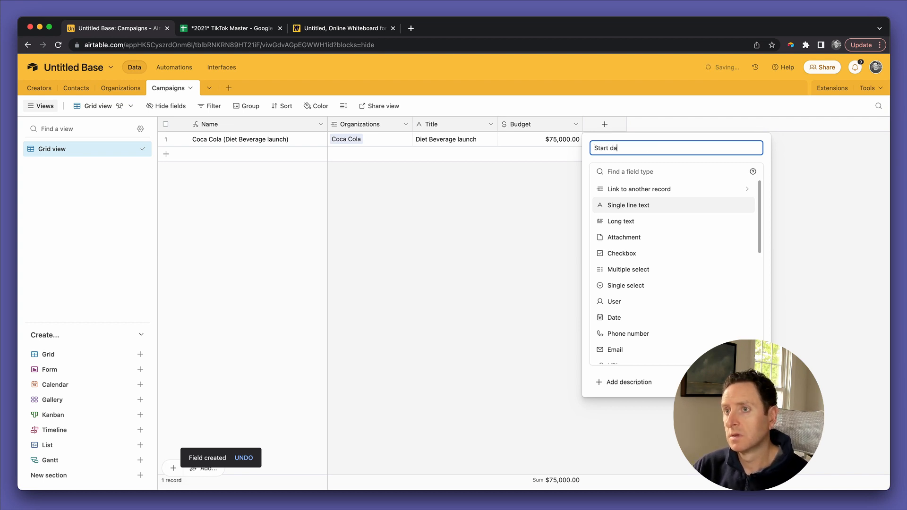
type("te")
left_click(621, 317)
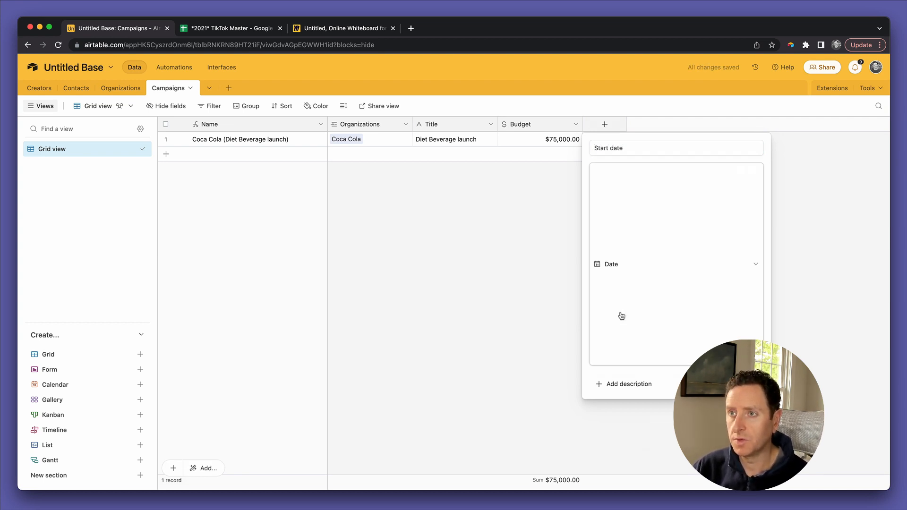
left_click(746, 286)
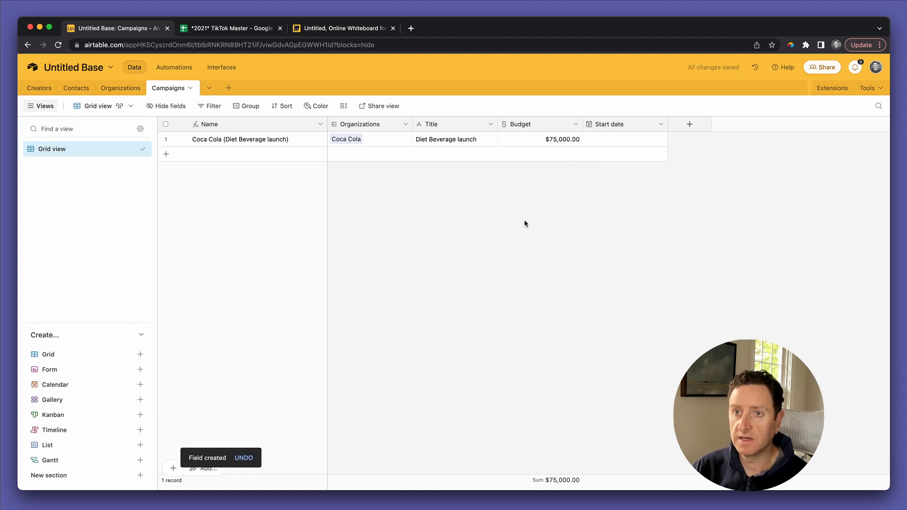
left_click(323, 28)
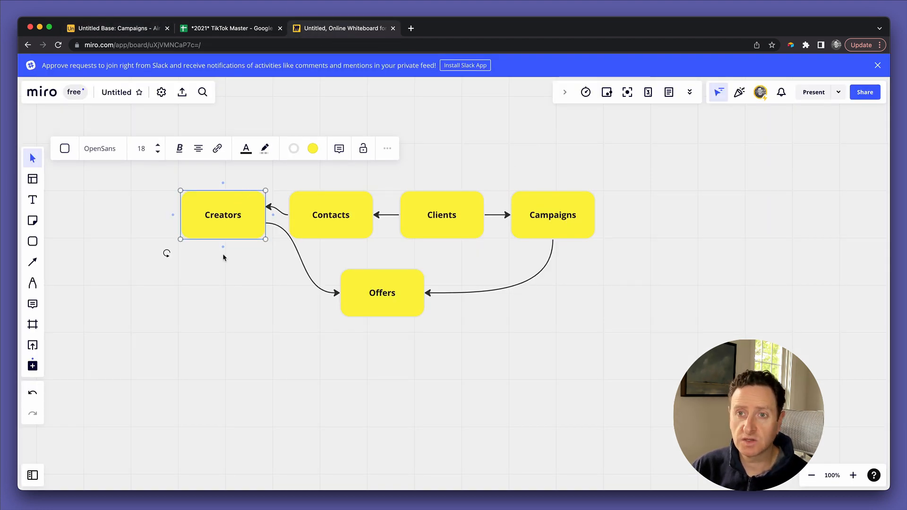
Step: Deselect the Creators box in Miro and go back to the Airtable Campaigns table
left_click(212, 294)
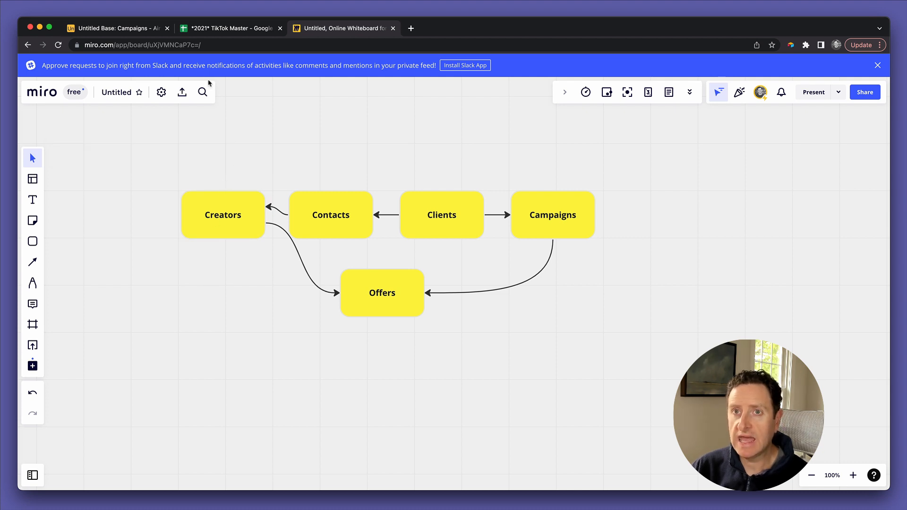
left_click(136, 32)
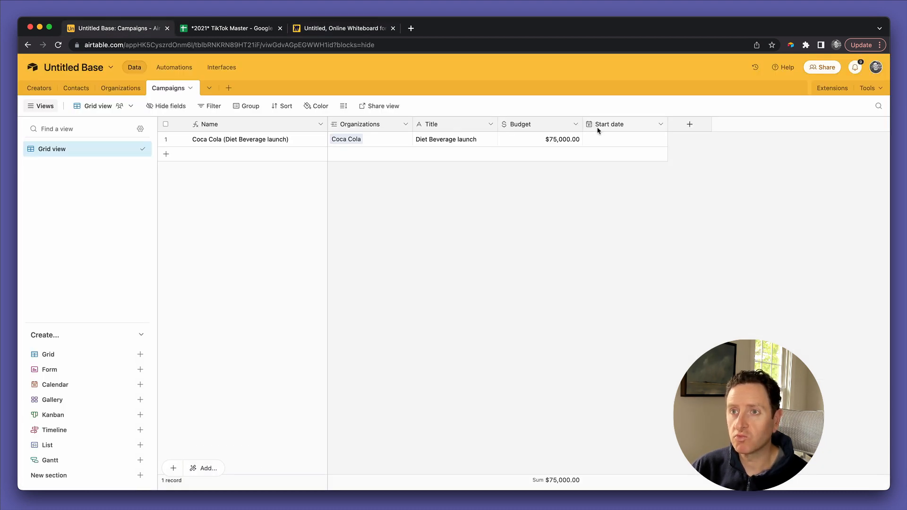
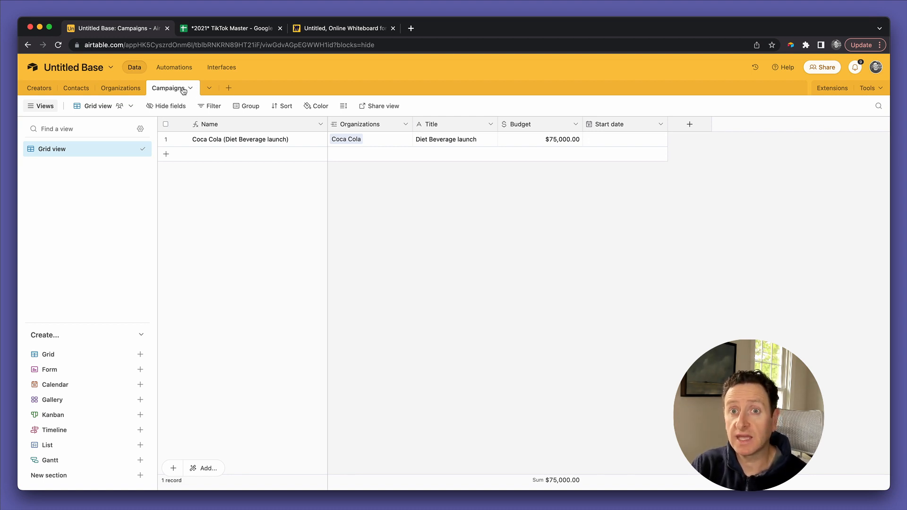
Step: Look over the Offers card in the Miro diagram, then return to the Airtable base
left_click(33, 90)
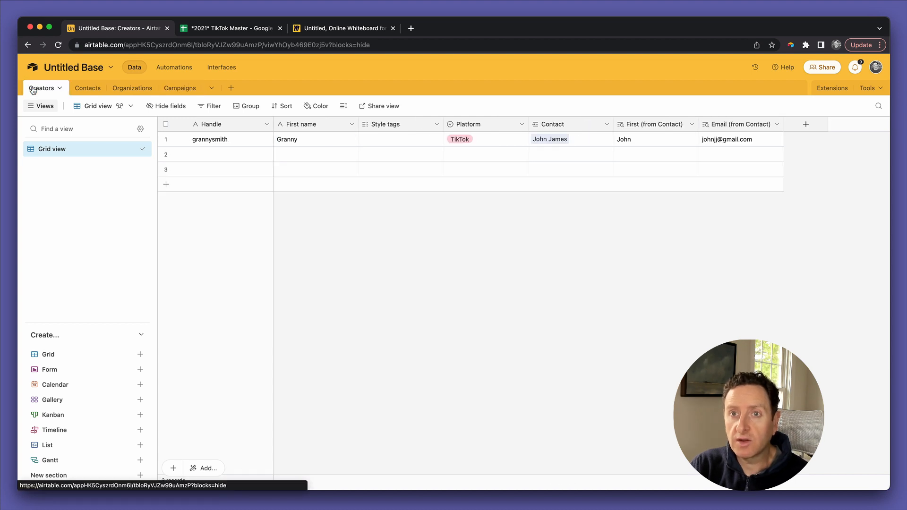
left_click(179, 90)
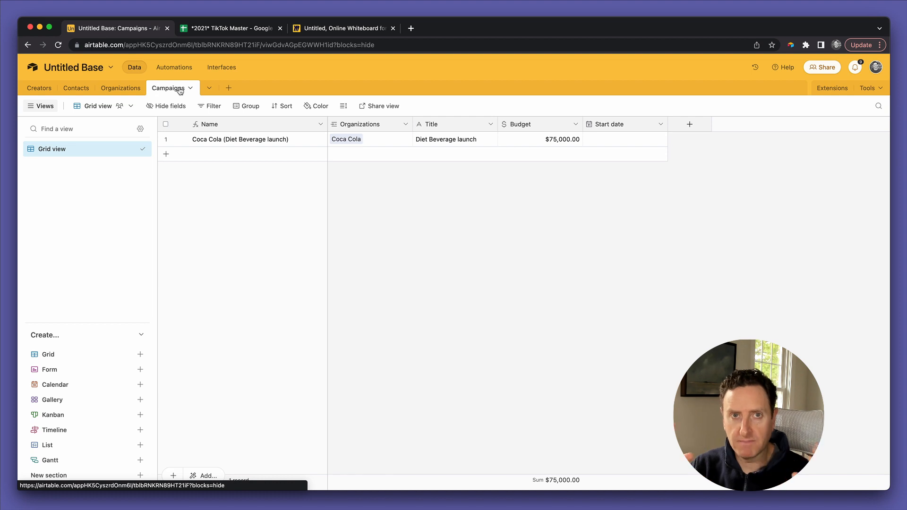
left_click(326, 28)
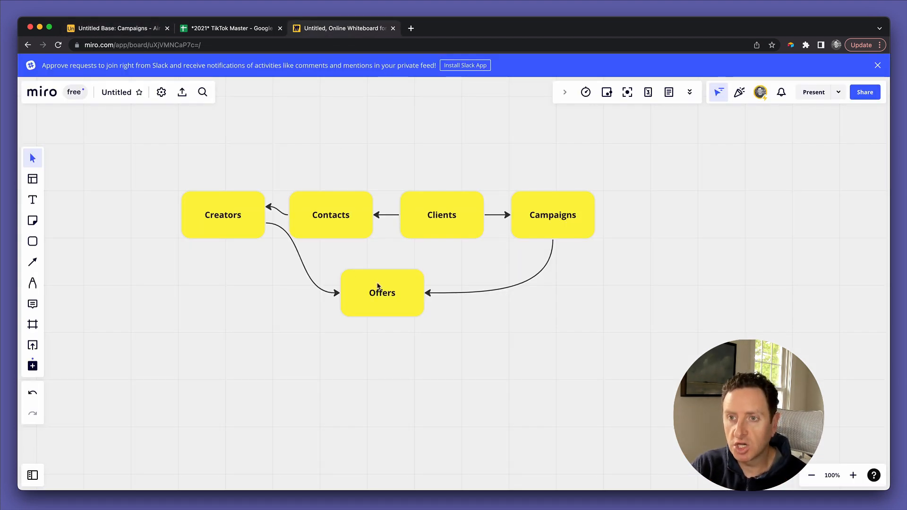
left_click(378, 287)
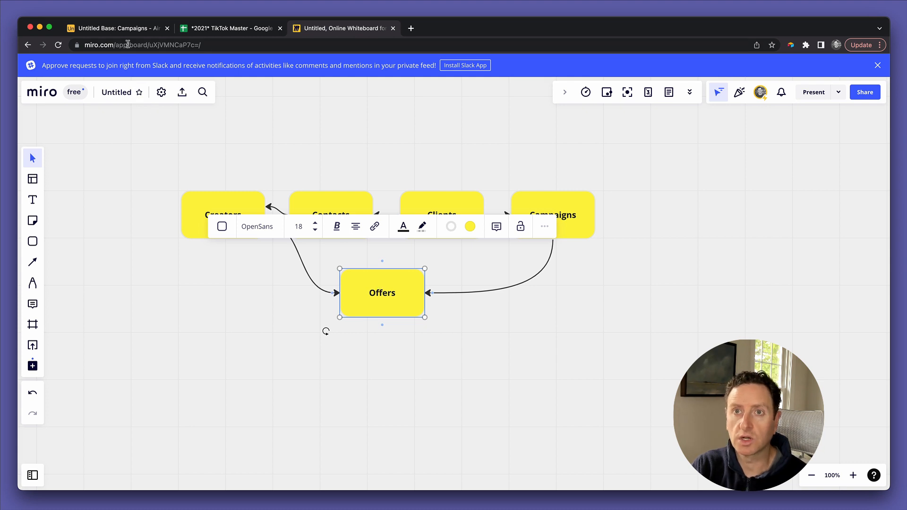
left_click(128, 29)
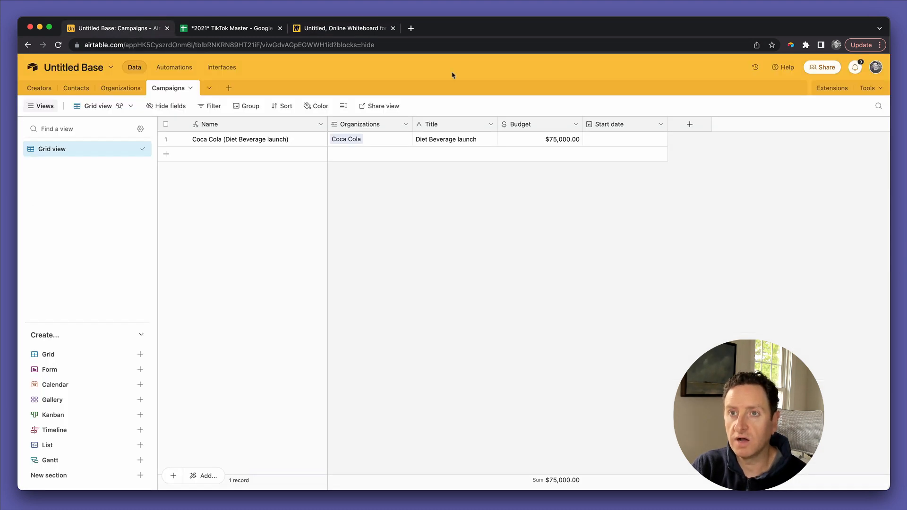
Step: Create a new blank table named Offers
left_click(230, 88)
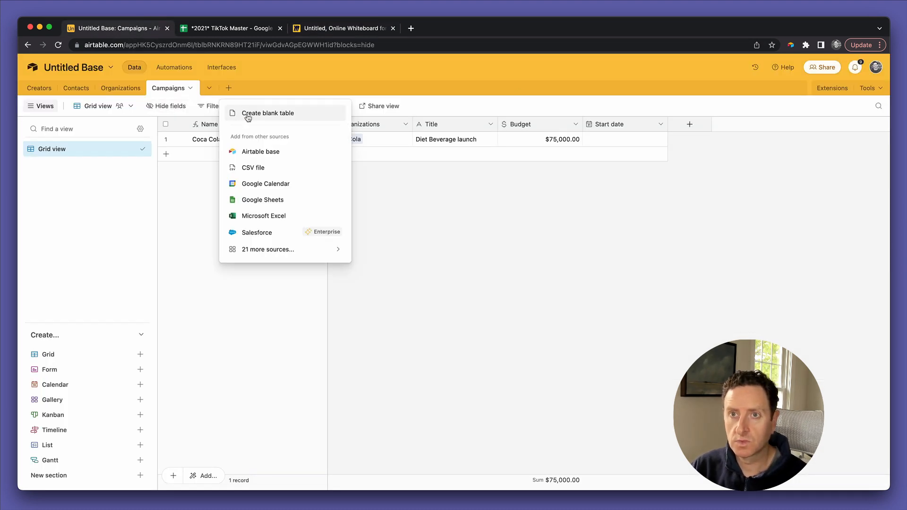
left_click(246, 113)
type("Offers")
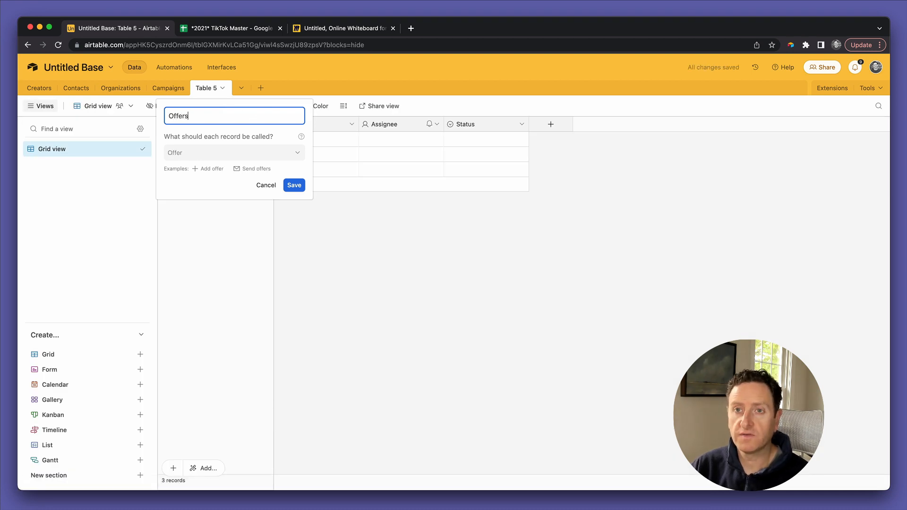
left_click(294, 185)
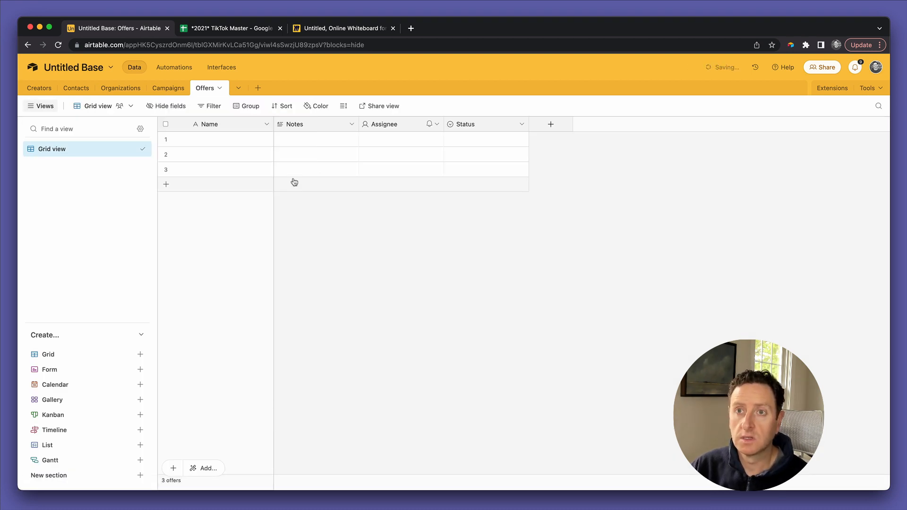
Step: Rename the Notes field to Creator and link it to a single Creators record
double_click(300, 125)
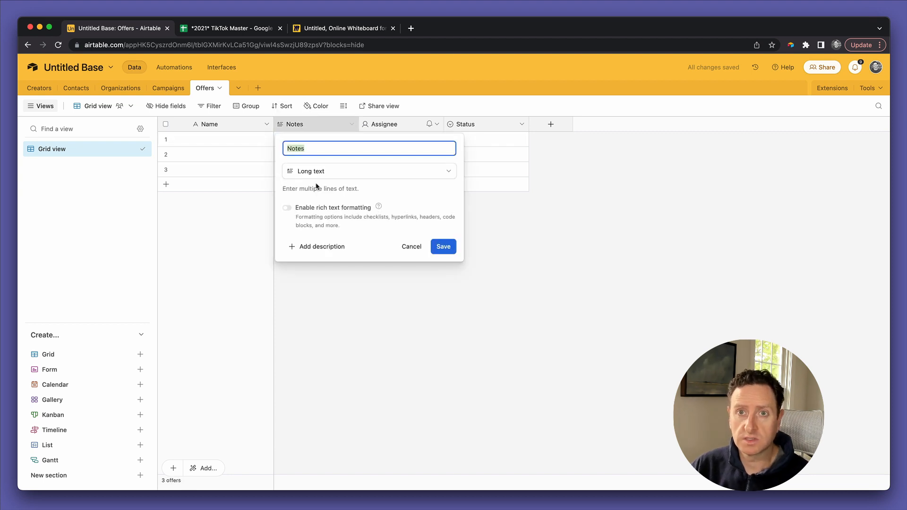
type("Creatort")
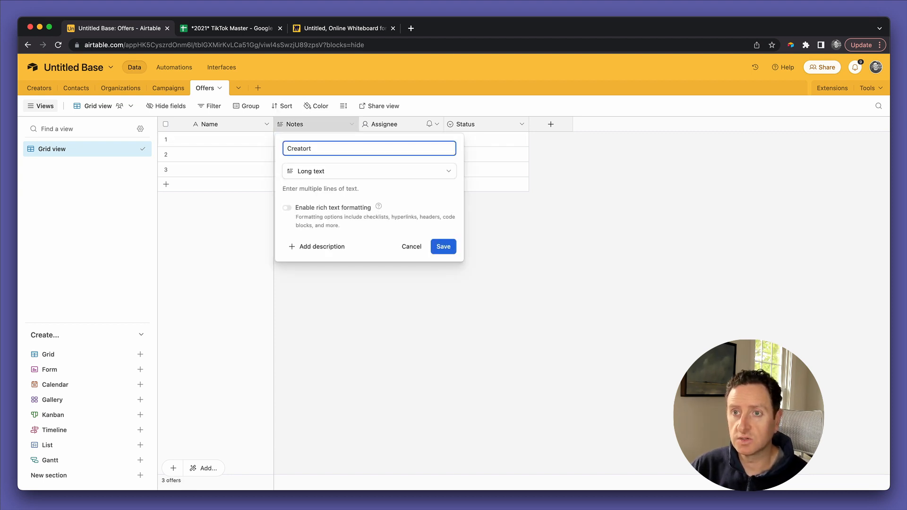
left_click(322, 171)
left_click(325, 186)
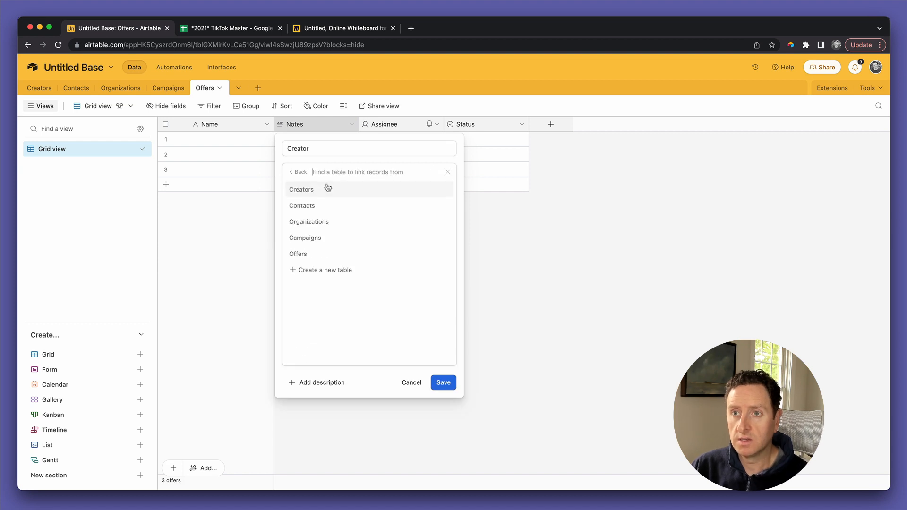
left_click(325, 197)
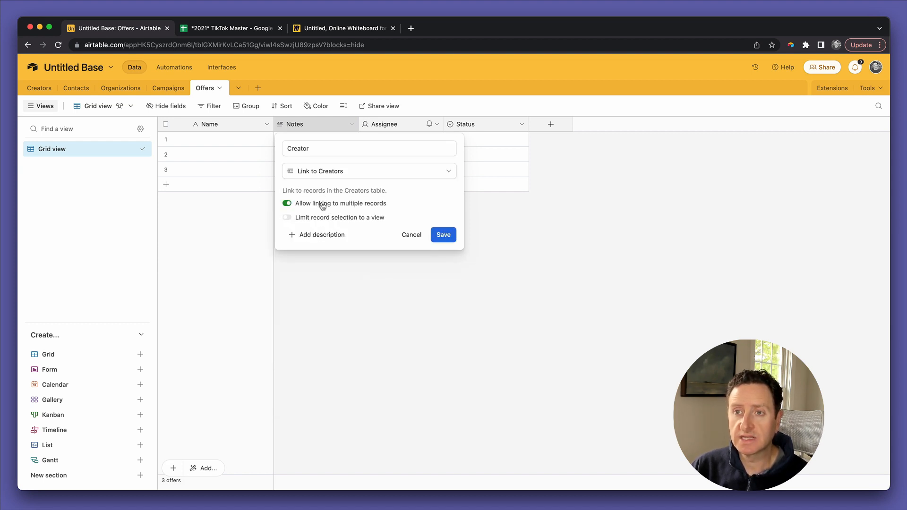
left_click(322, 205)
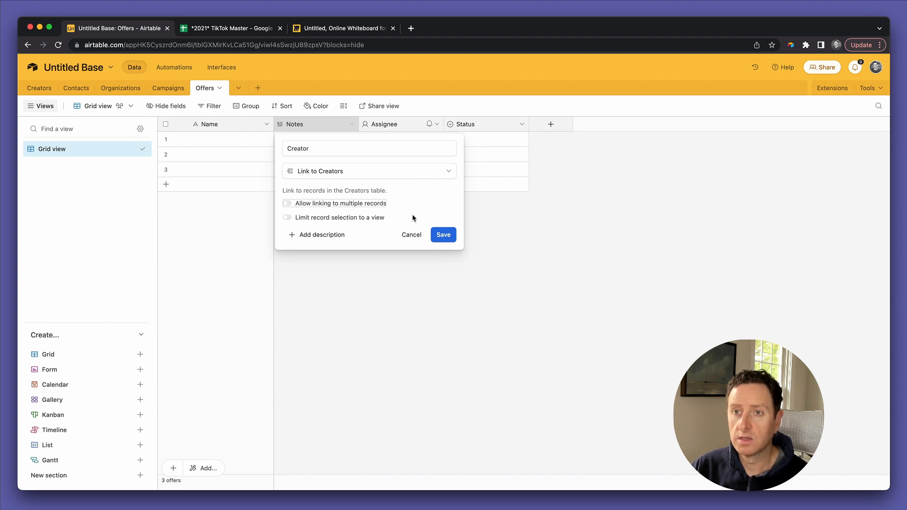
left_click(443, 234)
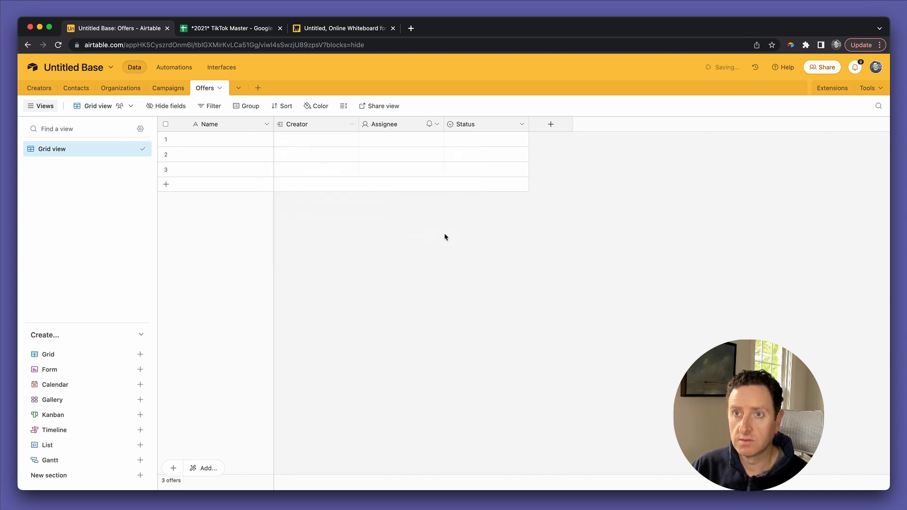
Step: Rename Assignee to Campaign, linking to one Campaigns record, then view the Miro diagram
double_click(391, 125)
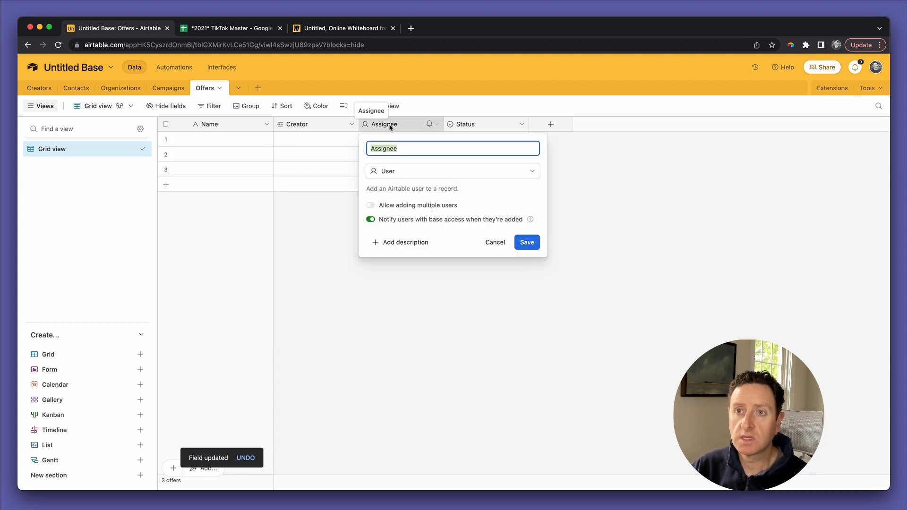
type("Campaign")
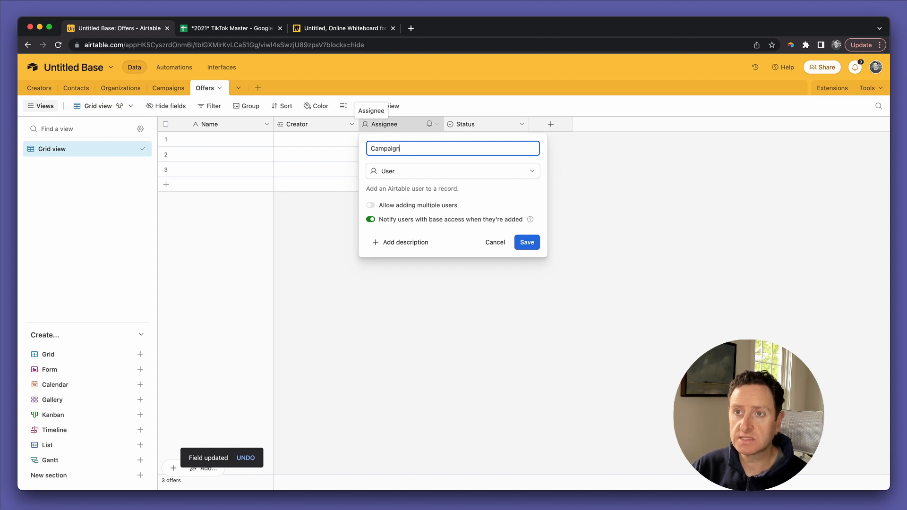
left_click(404, 178)
left_click(399, 189)
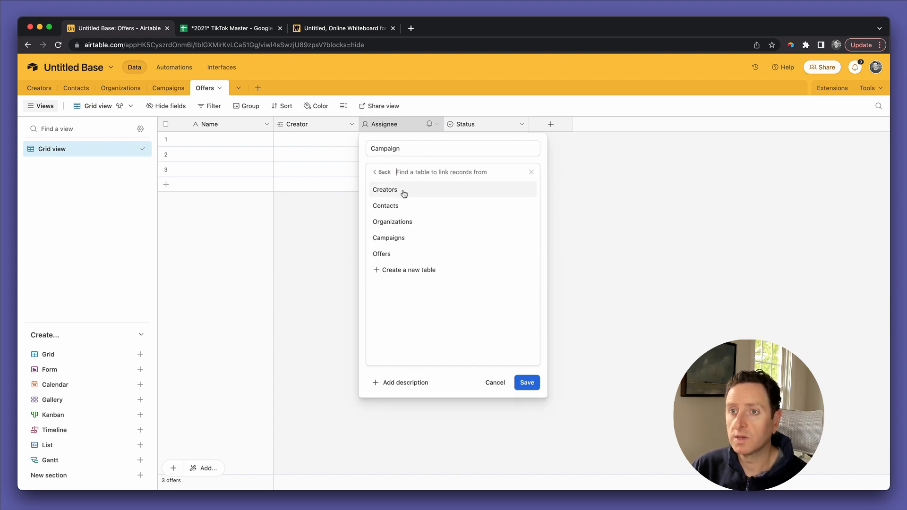
left_click(398, 238)
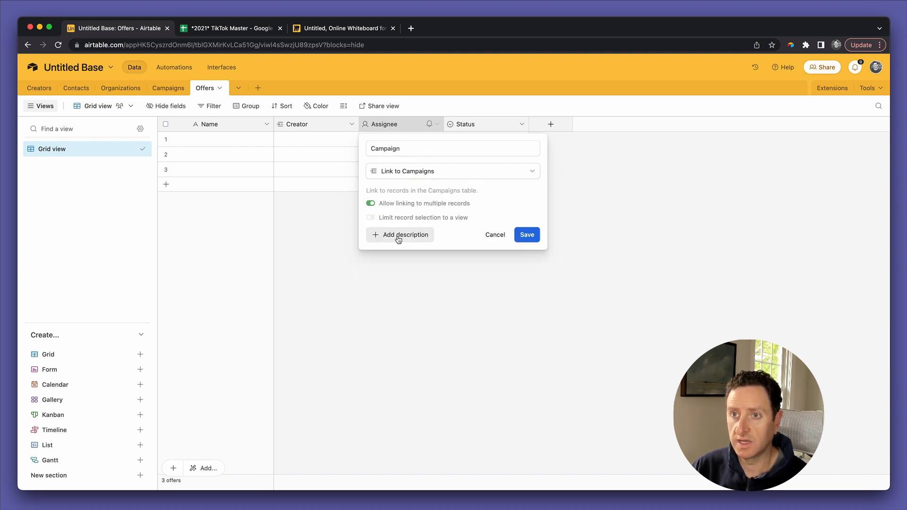
left_click(396, 207)
left_click(529, 235)
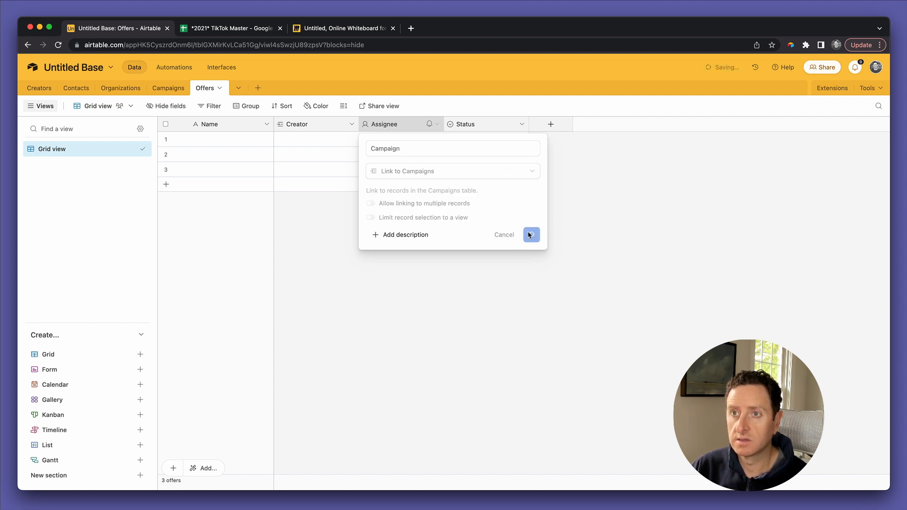
left_click(335, 28)
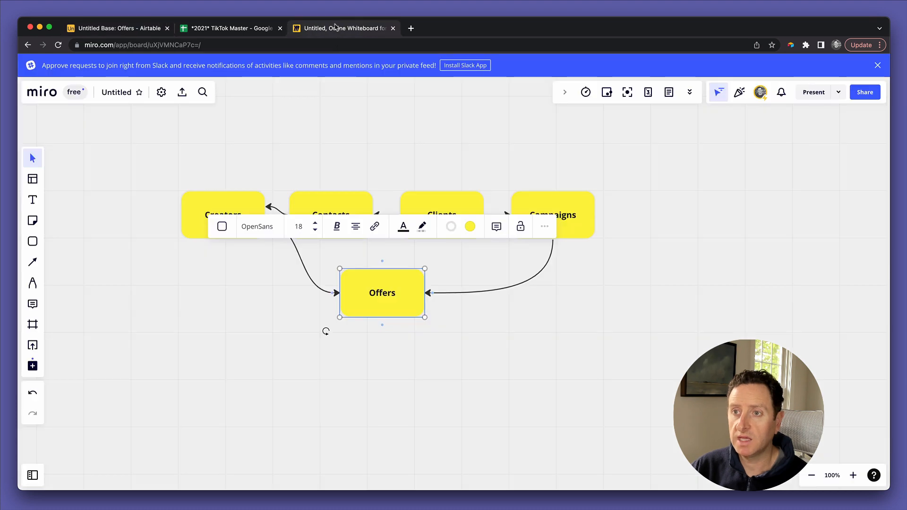
Step: Review the Offers, Campaigns and Creators cards in Miro, then return to Airtable's Offers table
left_click(501, 318)
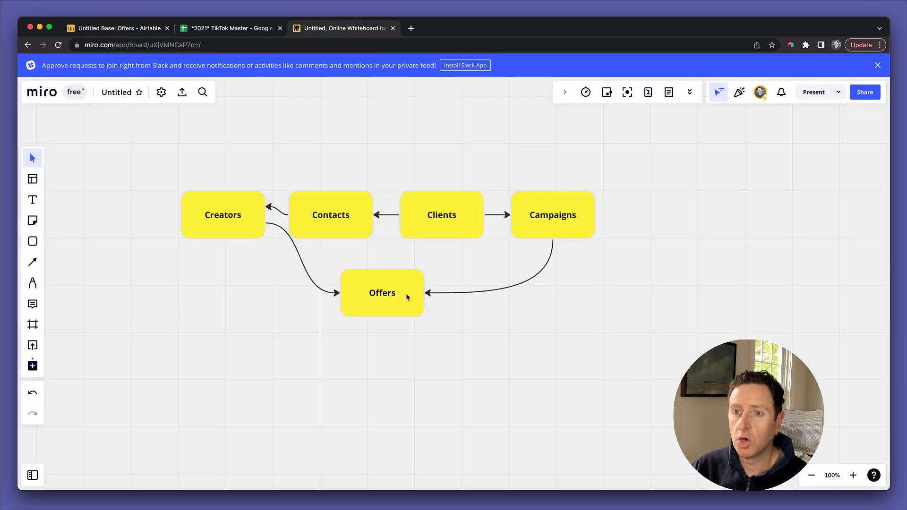
left_click(389, 297)
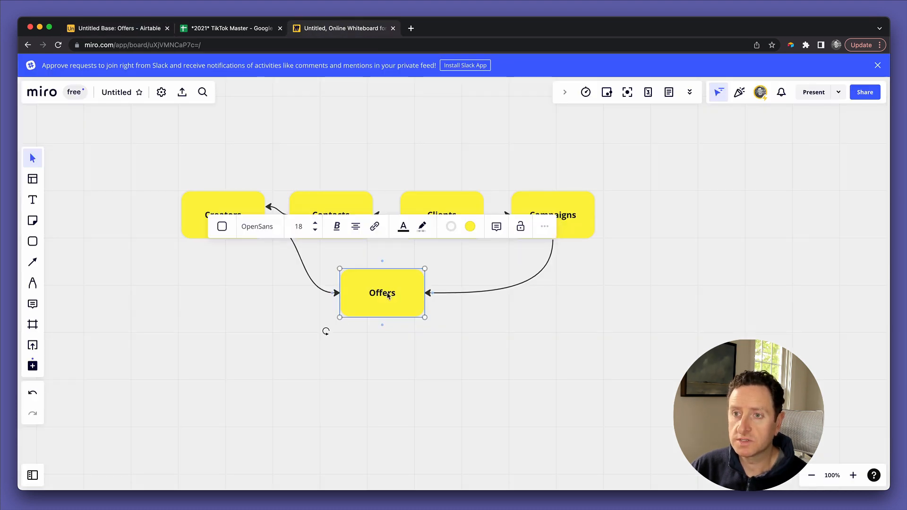
left_click(570, 235)
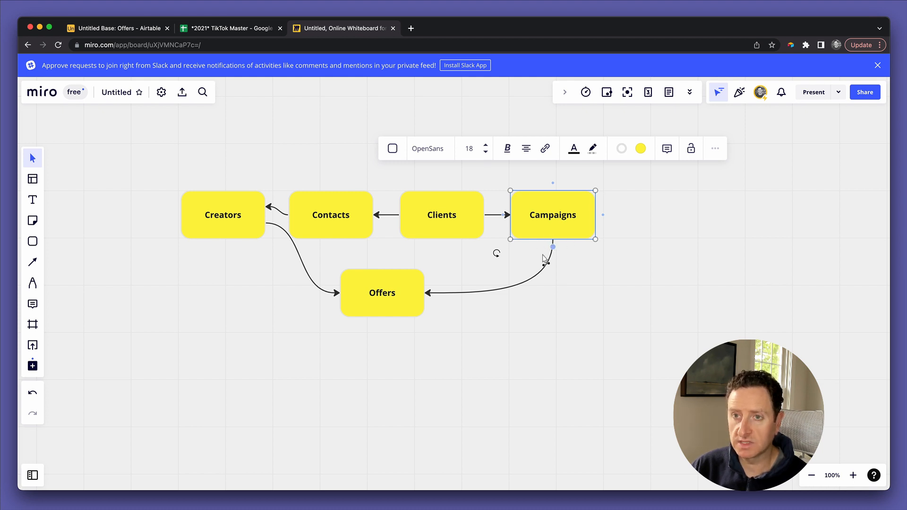
left_click(376, 284)
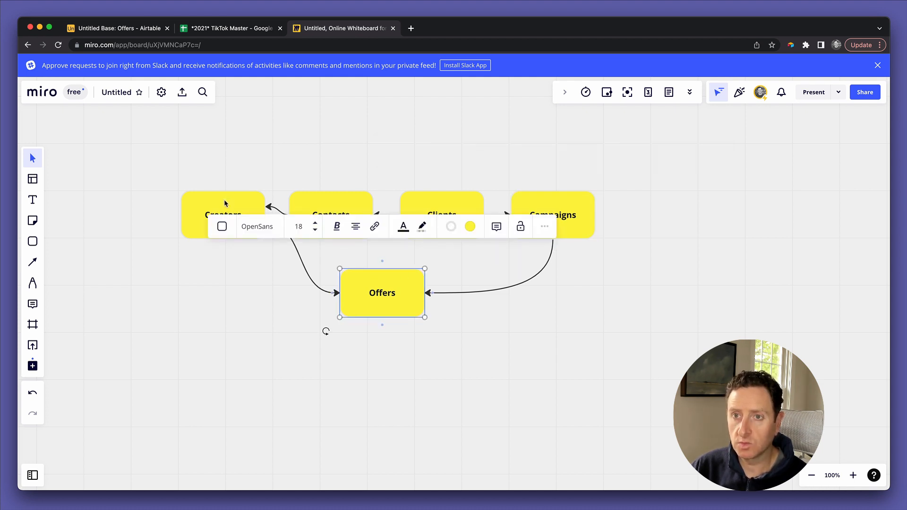
left_click(227, 202)
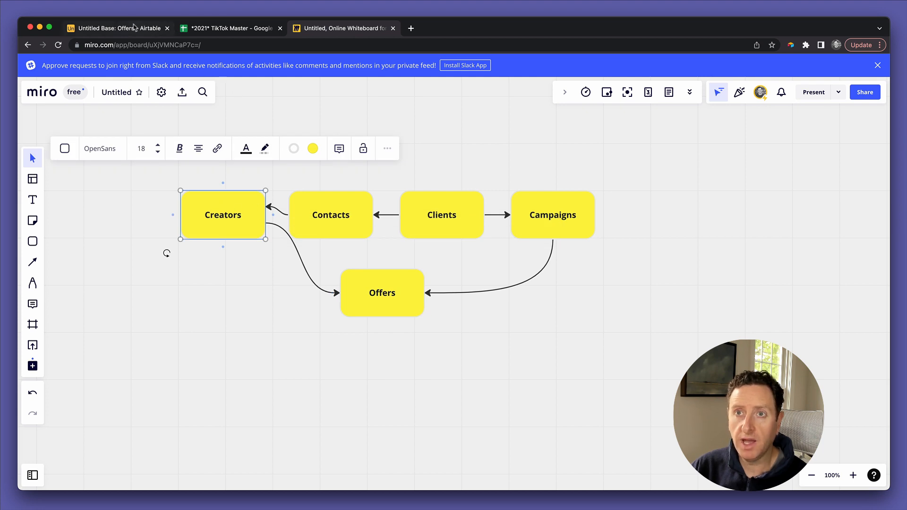
left_click(134, 28)
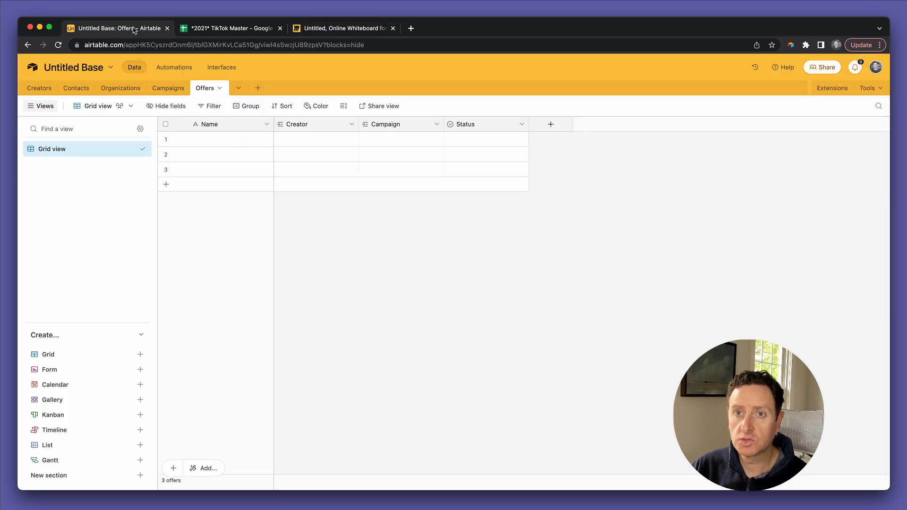
Step: Inspect the Campaigns table's Offers field settings, confirming it links to Offers, without changes
left_click(162, 89)
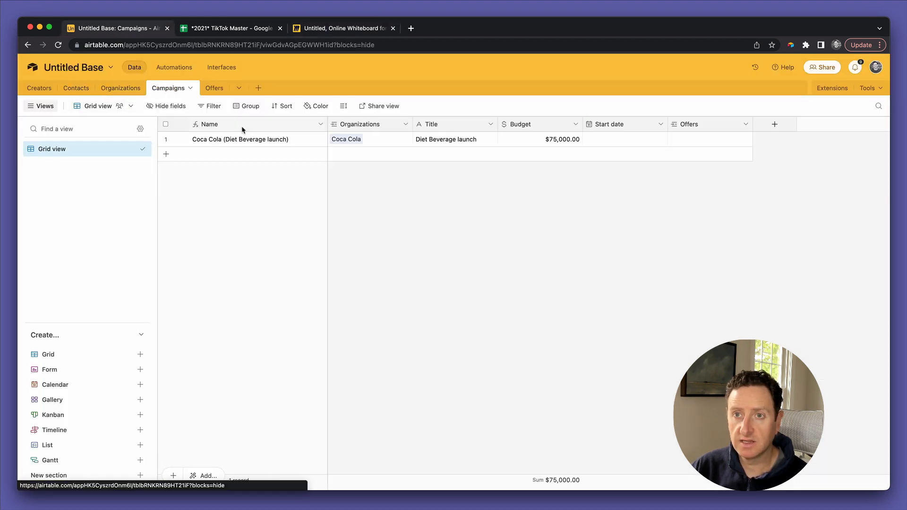
double_click(681, 124)
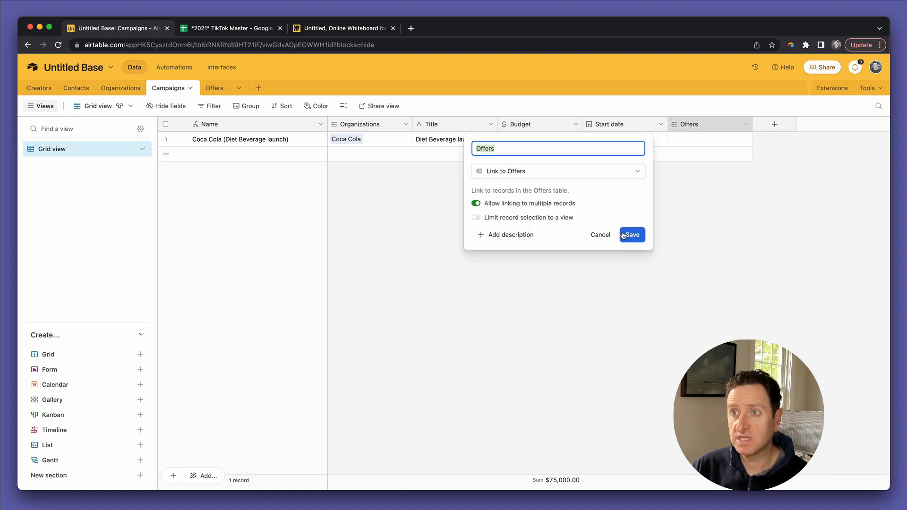
left_click(600, 235)
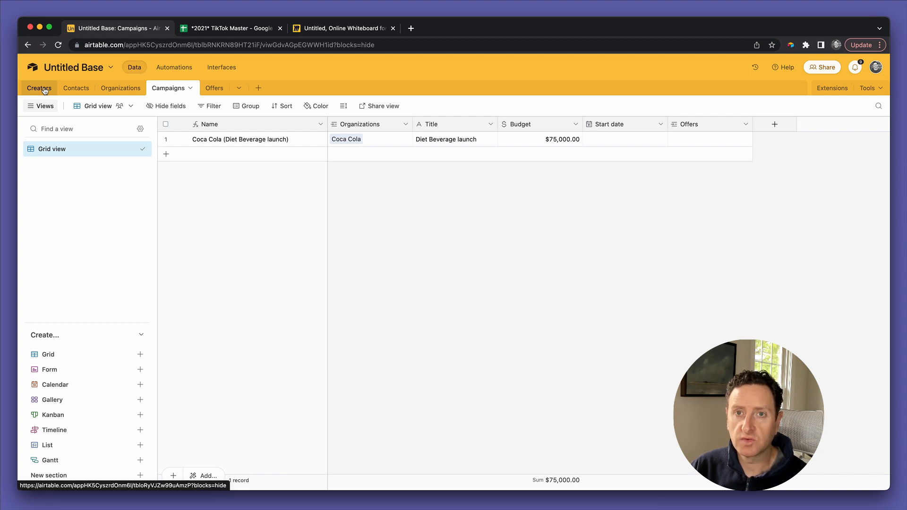
Step: Inspect the Creators table's Offers link field settings, then go back to the Offers table
left_click(40, 89)
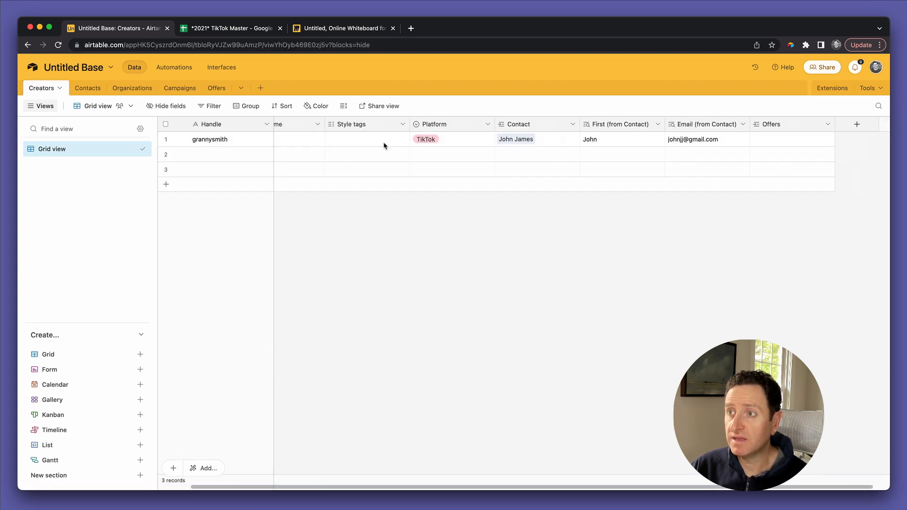
scroll(529, 139, "right", 2)
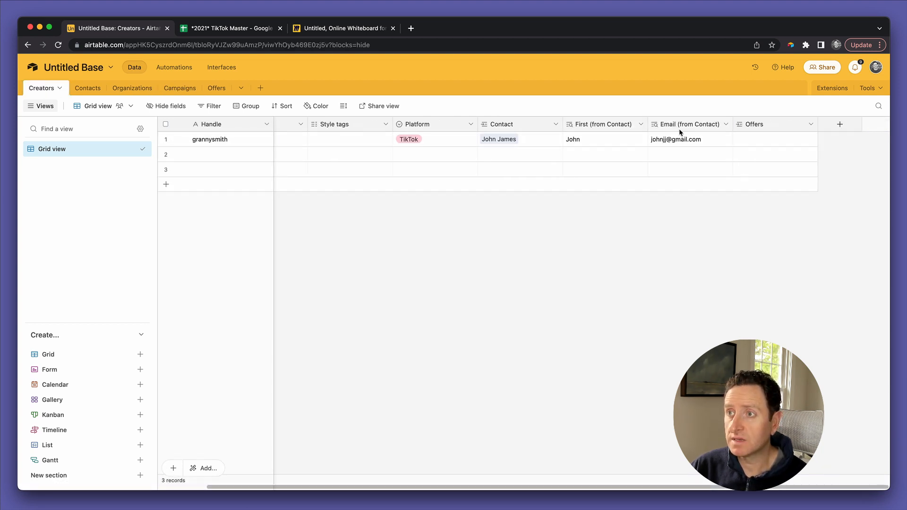
double_click(749, 125)
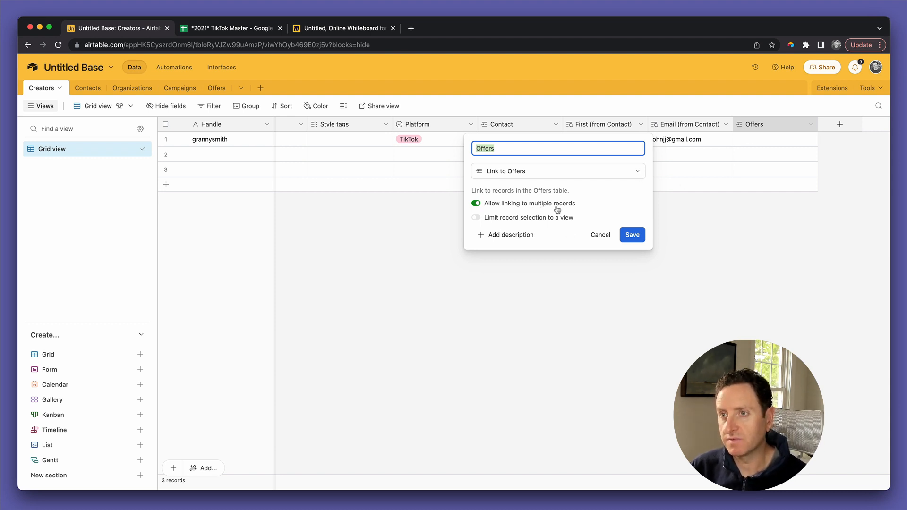
left_click(600, 235)
left_click(217, 88)
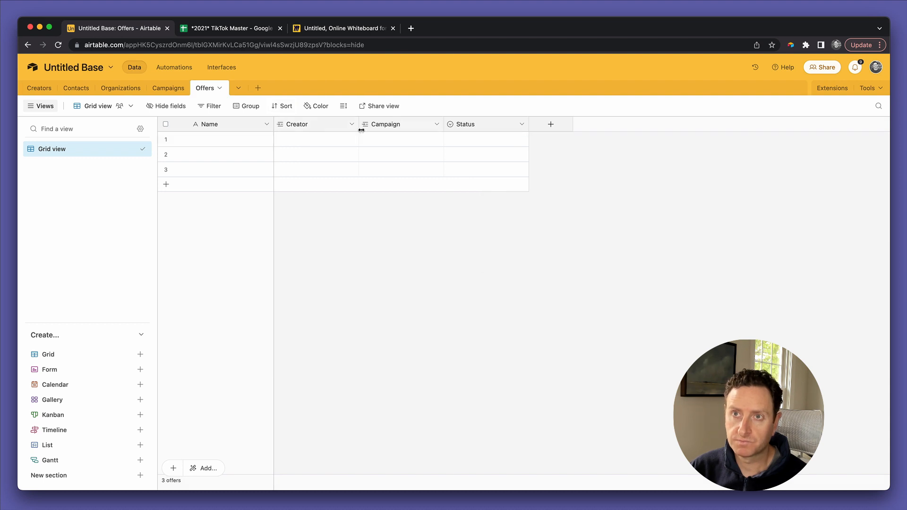
Step: Link the first offer to the existing creator record
left_click(296, 125)
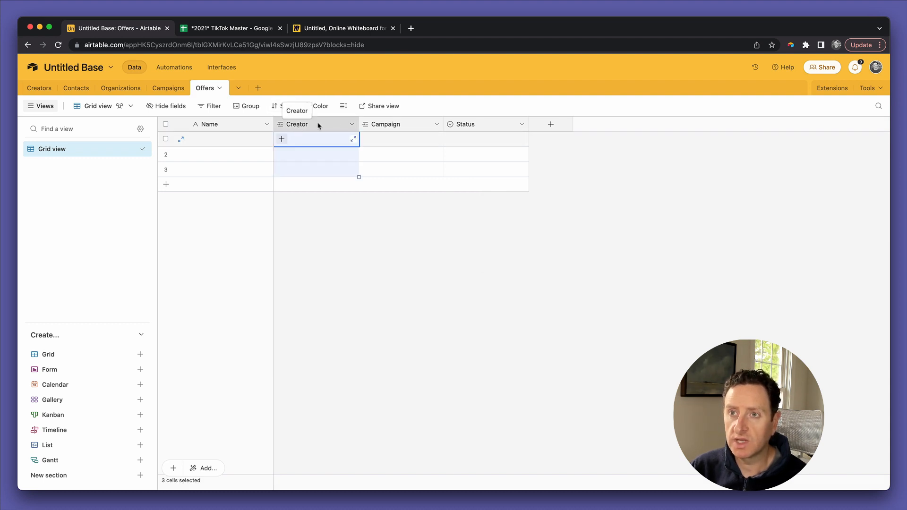
left_click(283, 140)
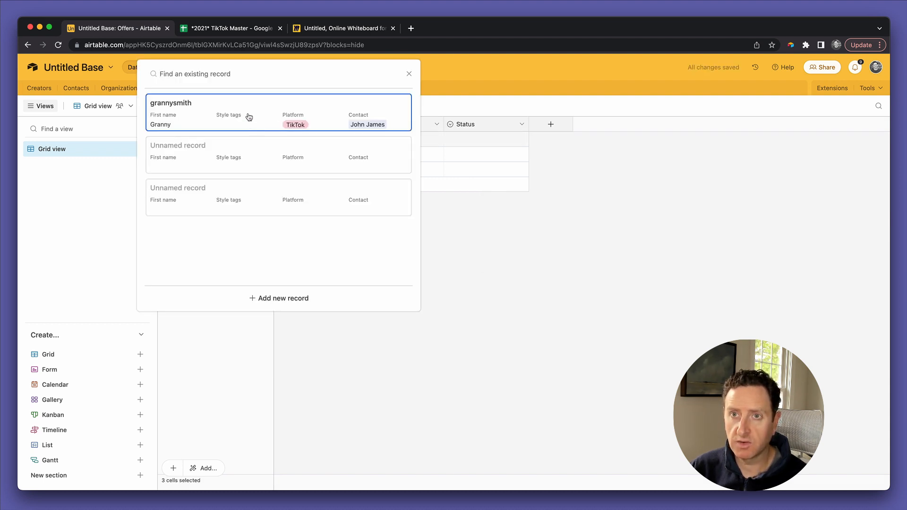
left_click(246, 115)
Step: Link the first offer to the Coca Cola (Diet Beverage launch) campaign and widen the Campaign column
left_click(365, 142)
left_click(365, 141)
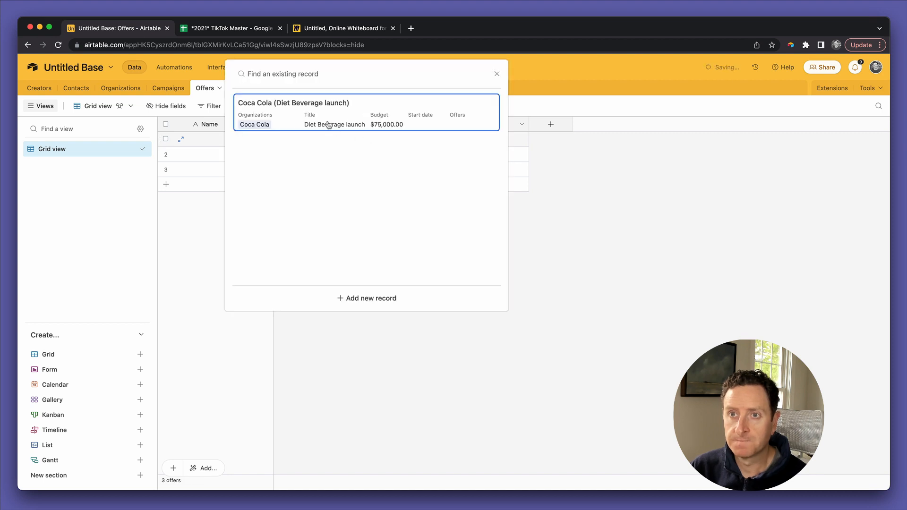
left_click(326, 123)
left_click(380, 160)
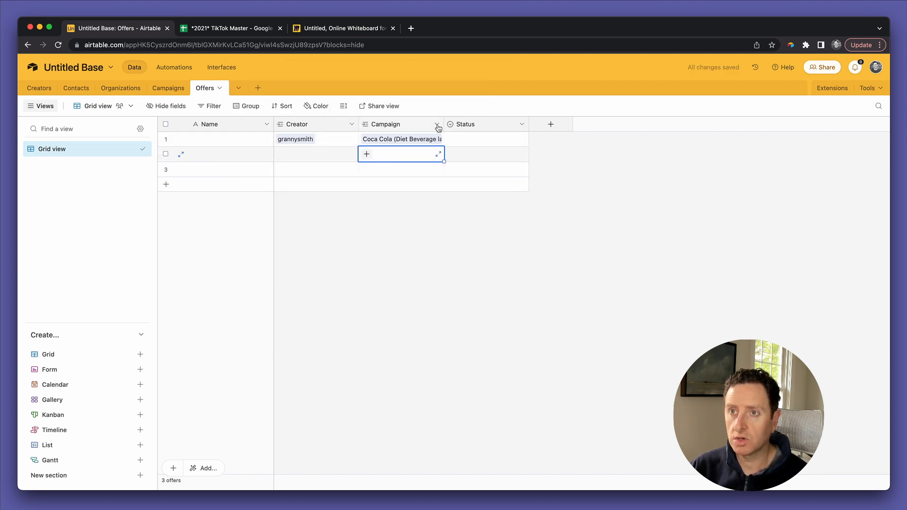
left_click_drag(444, 124, 480, 123)
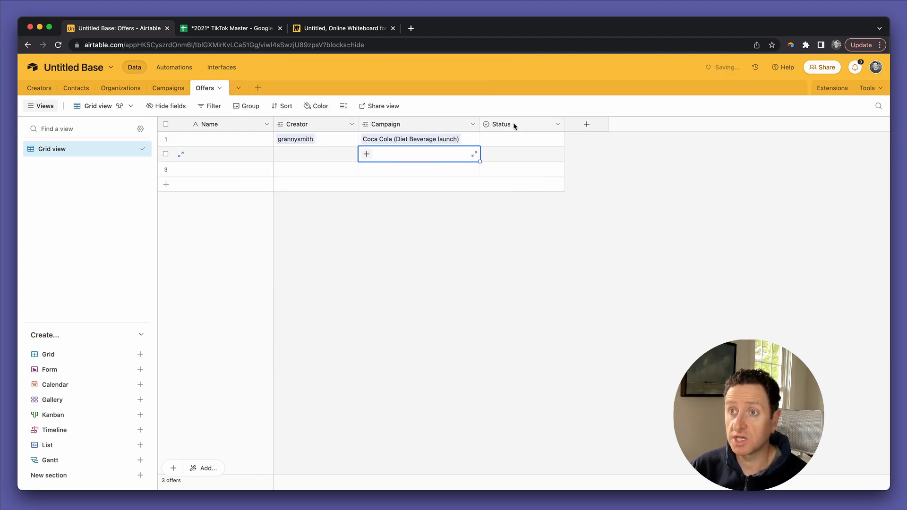
left_click(519, 144)
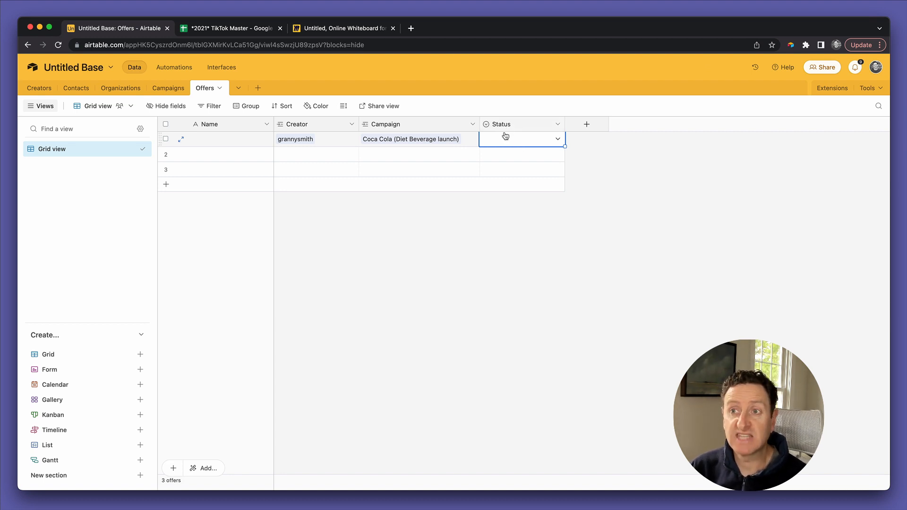
Step: Change the Status options to Offered, Confirmed, Declined and Completed
double_click(506, 124)
double_click(500, 238)
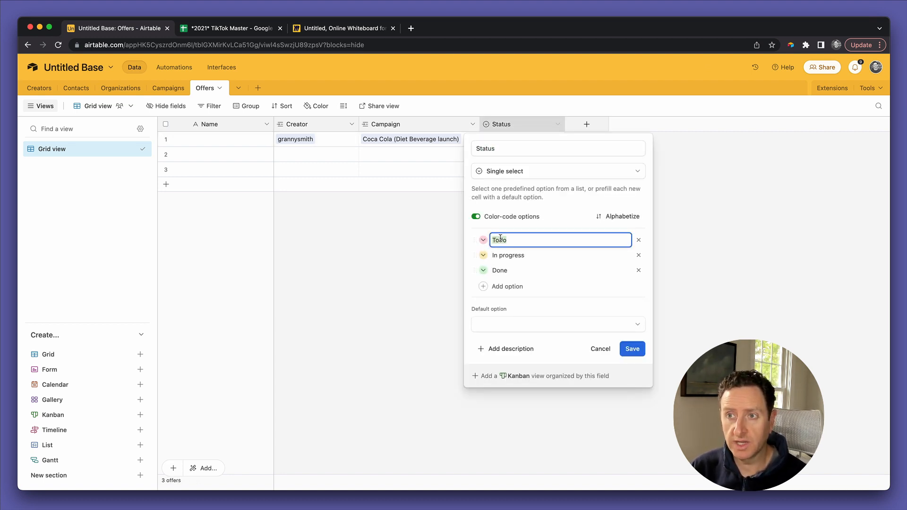
type("Offered")
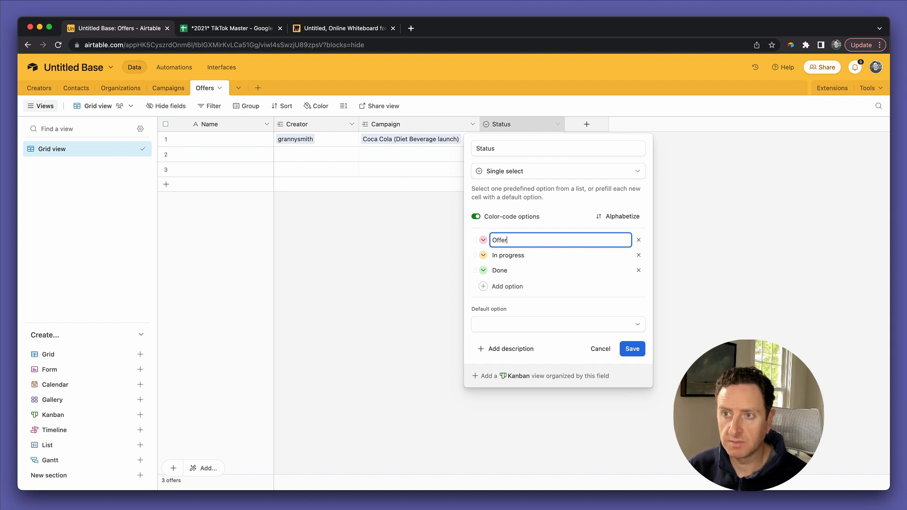
left_click(502, 258)
type("Confirmed")
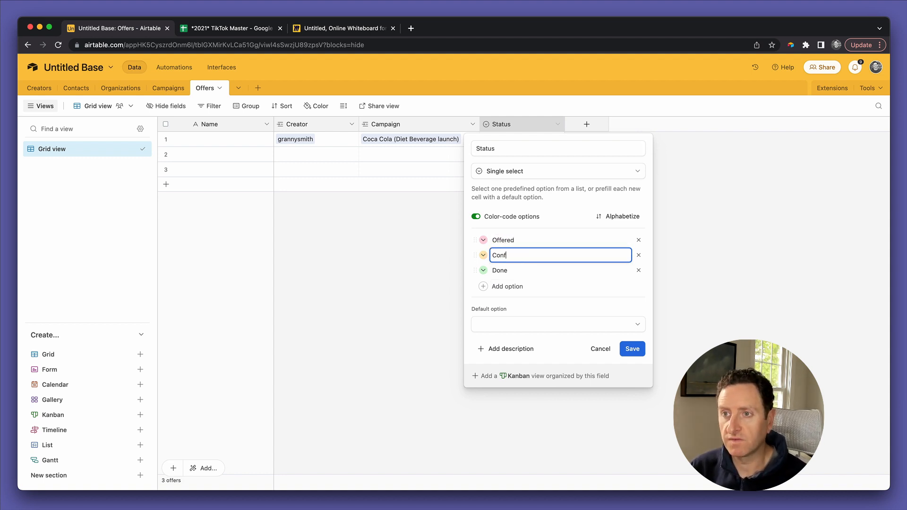
left_click(503, 273)
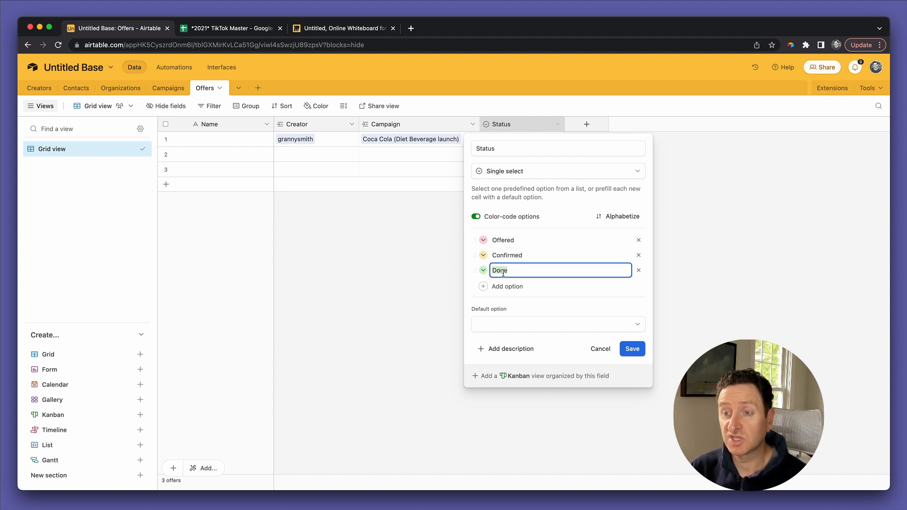
type("D")
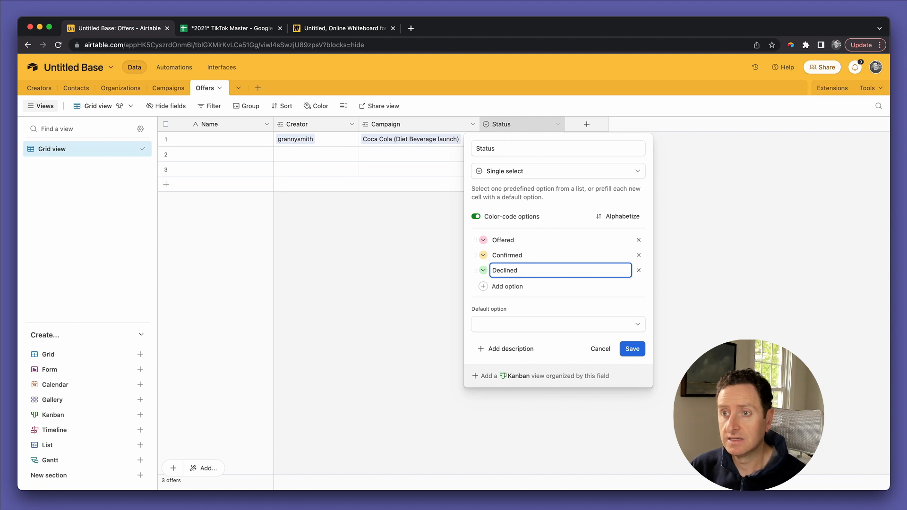
type("eclined")
left_click(506, 287)
type("Compl")
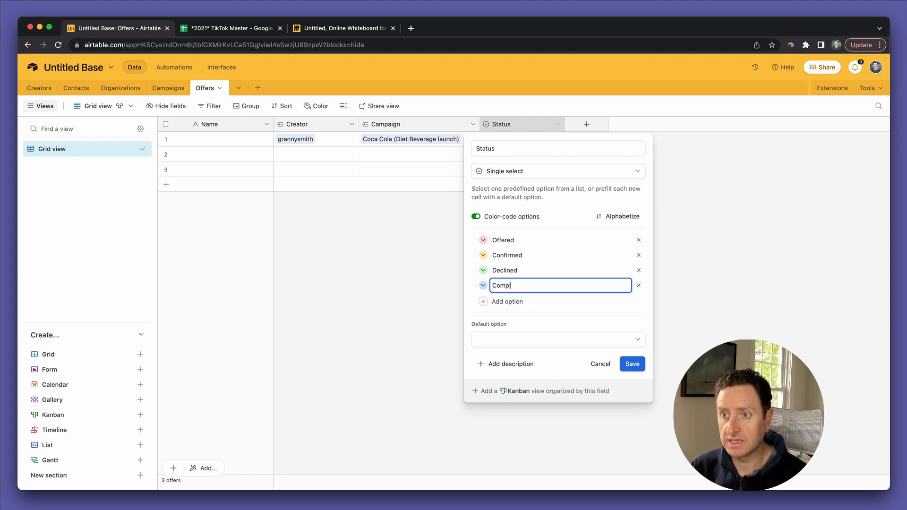
type("eted")
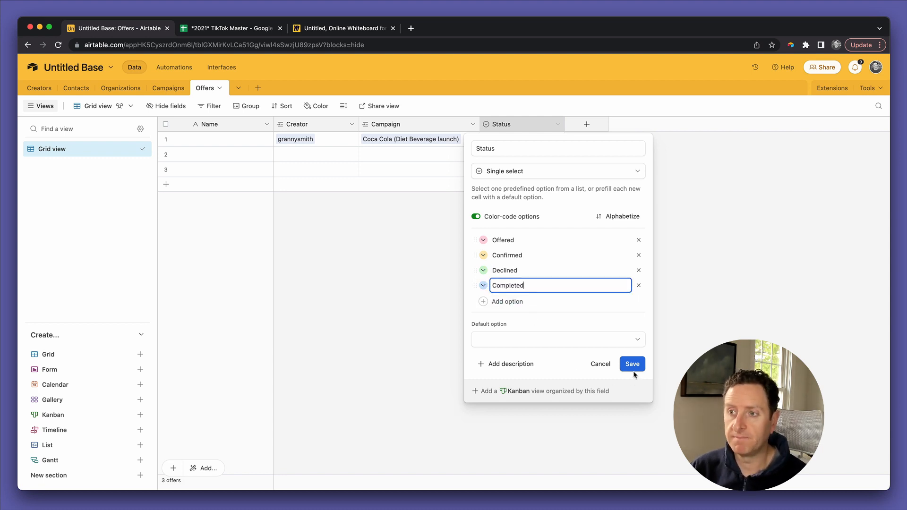
left_click(634, 365)
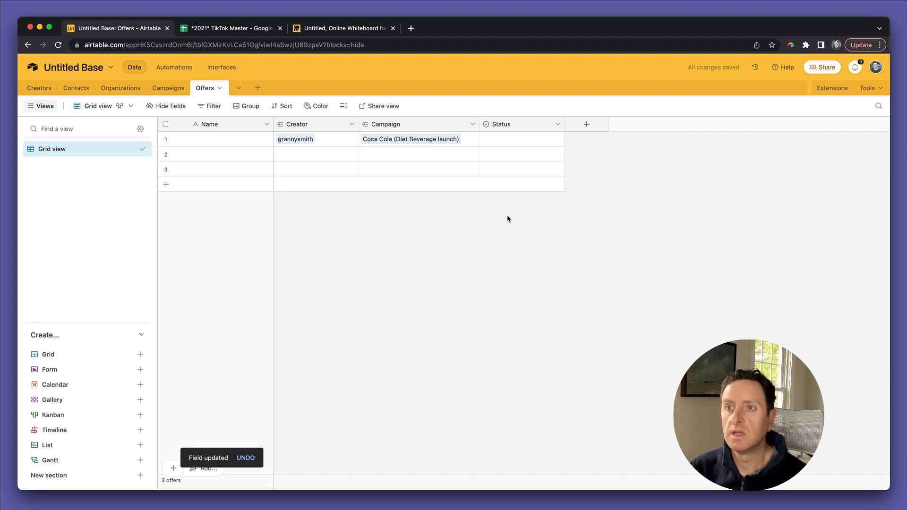
Step: Set the first offer's Status to Offered
left_click(493, 144)
left_click(493, 144)
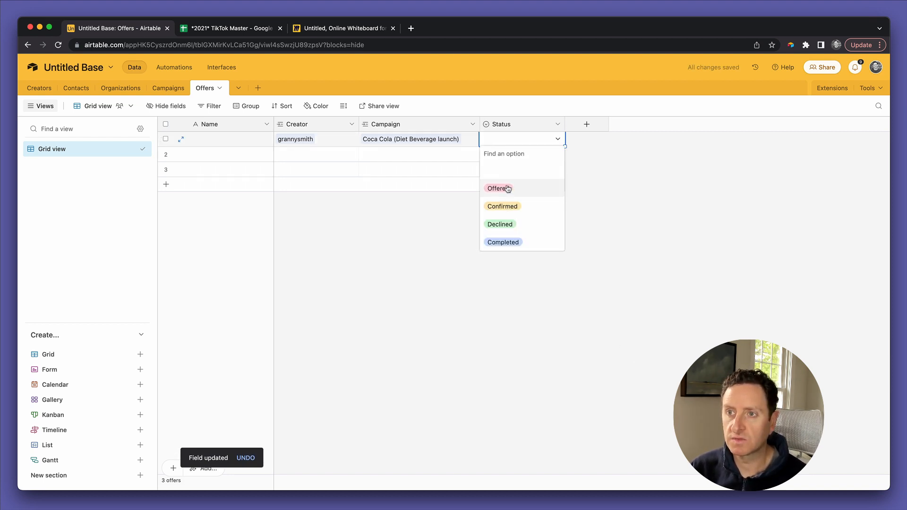
left_click(506, 192)
left_click(596, 157)
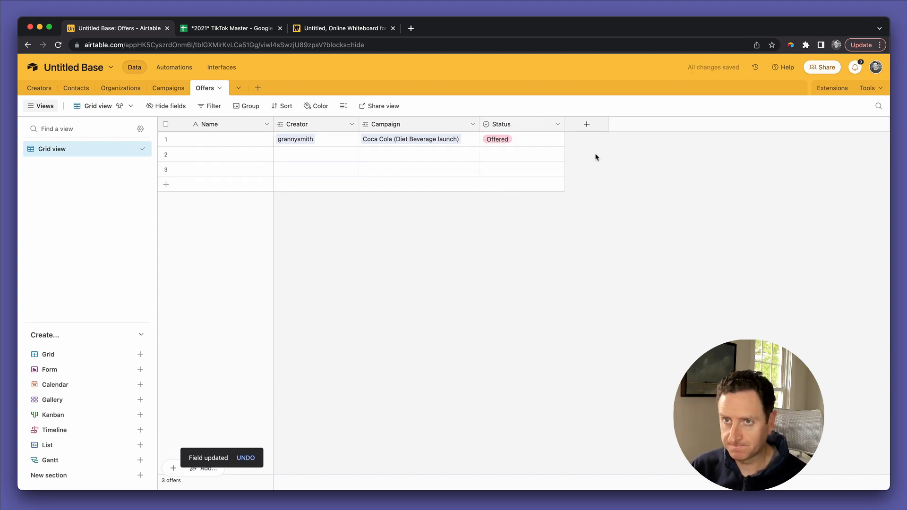
left_click(587, 123)
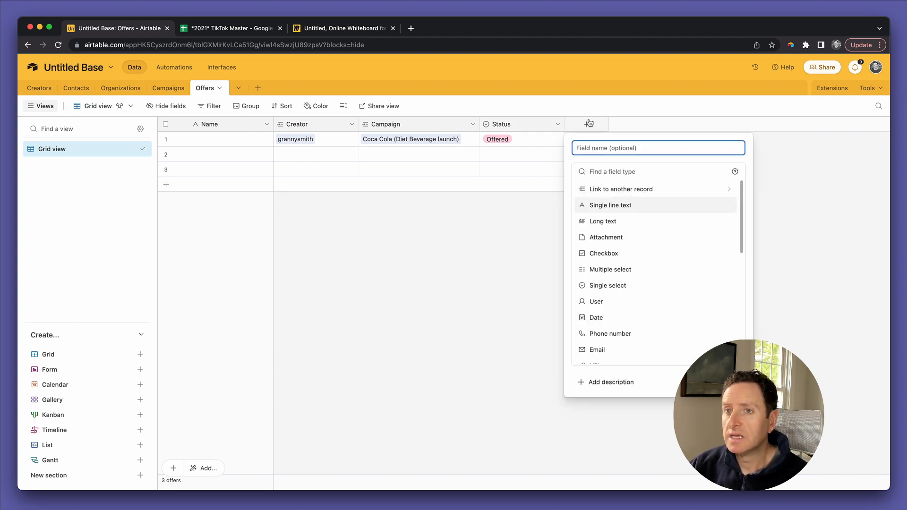
Step: Create a new single line text field named 'Post link' in Offers
type("De")
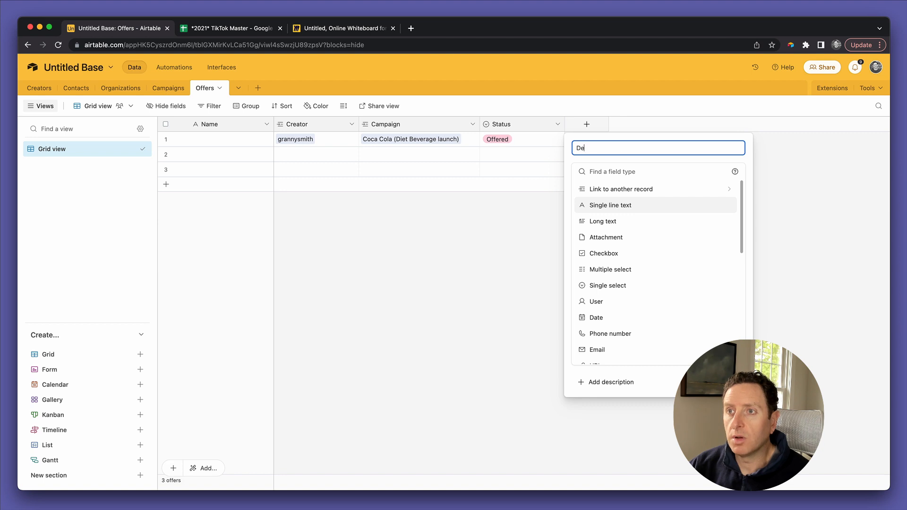
key("BackSpace")
key("BackSpace")
key("BackSpace")
key("BackSpace")
key("BackSpace")
key("BackSpace")
key("BackSpace")
key("BackSpace")
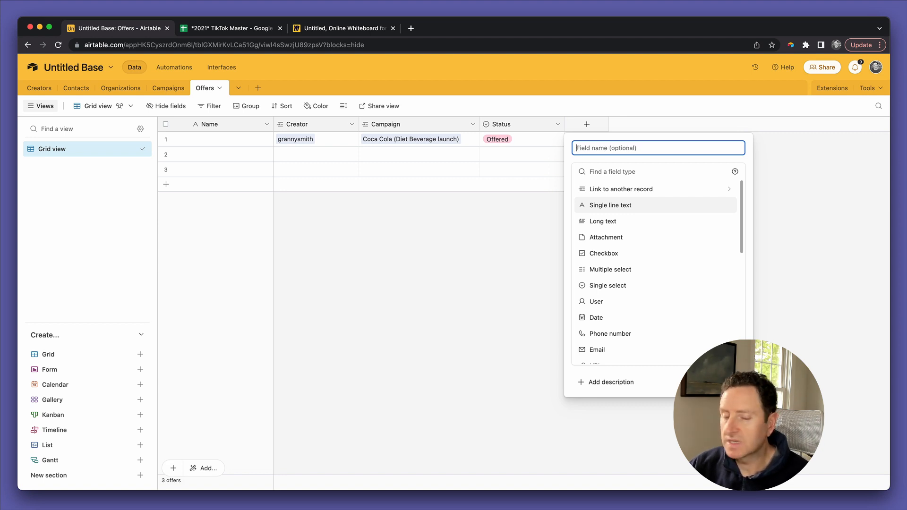
type("Post")
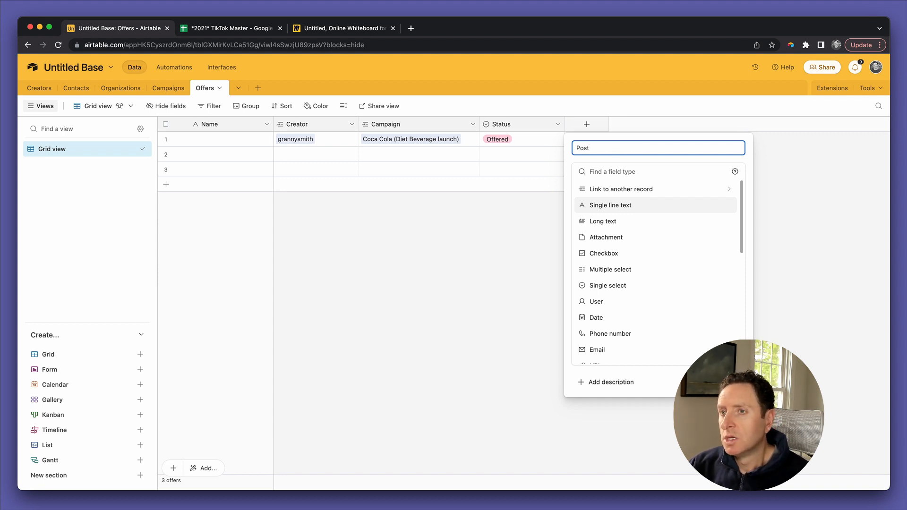
type("link")
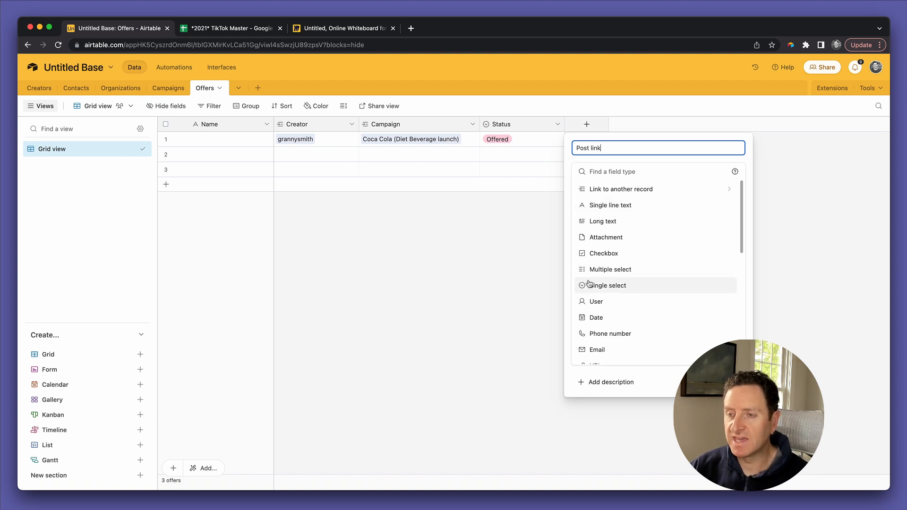
left_click(617, 206)
left_click(710, 244)
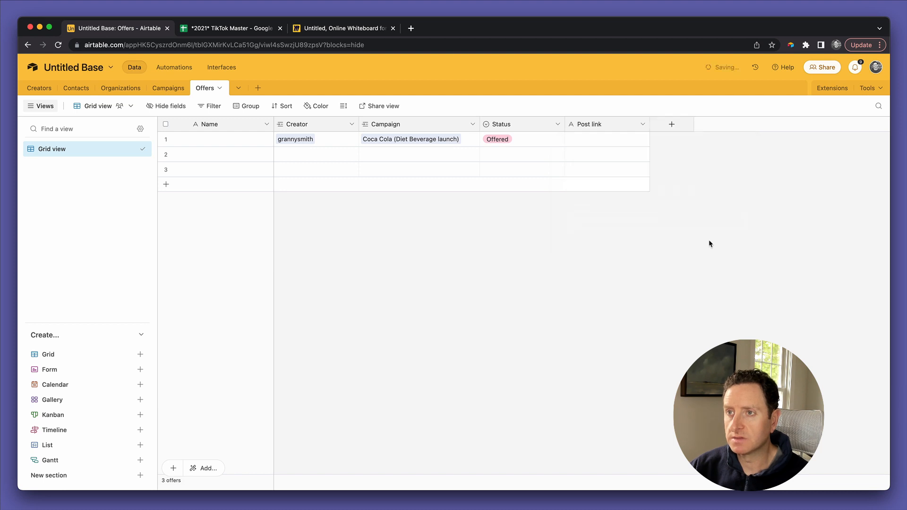
Step: Add a currency field named Fee to the Offers table
left_click(671, 124)
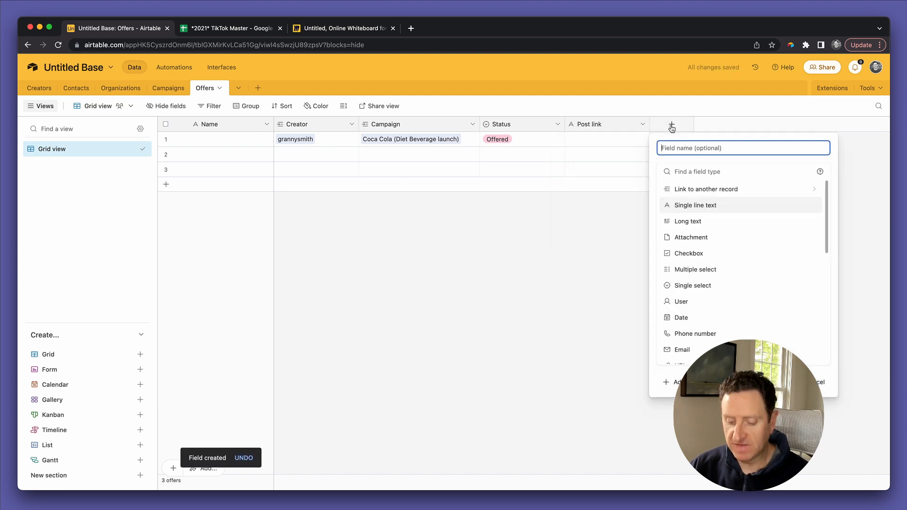
type("Fee")
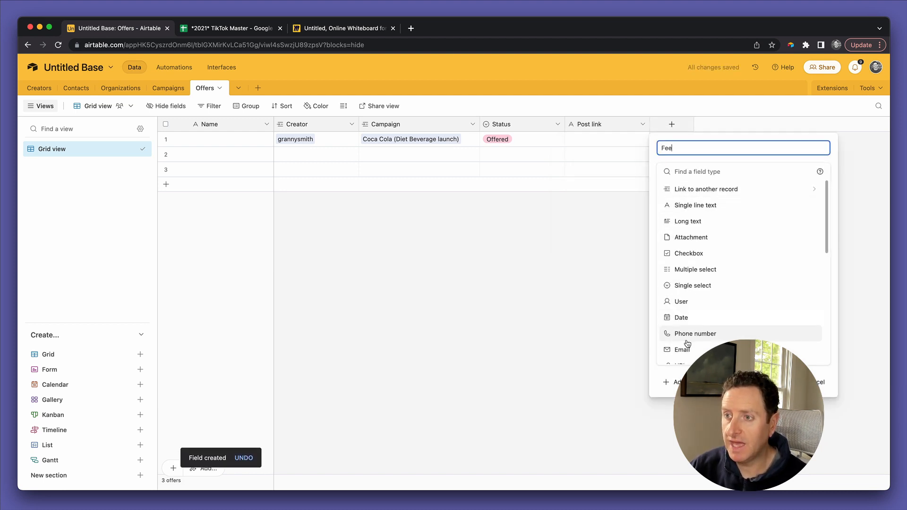
scroll(688, 338, "down", 3)
left_click(688, 331)
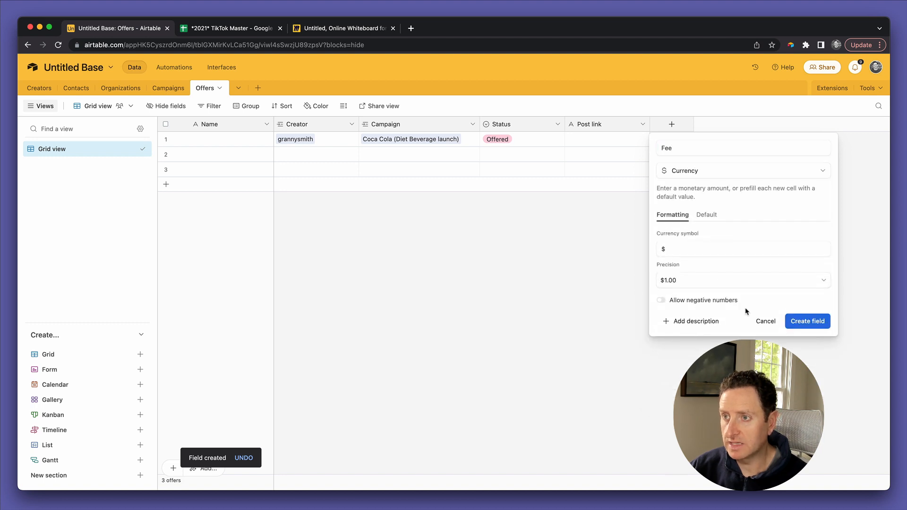
left_click(794, 315)
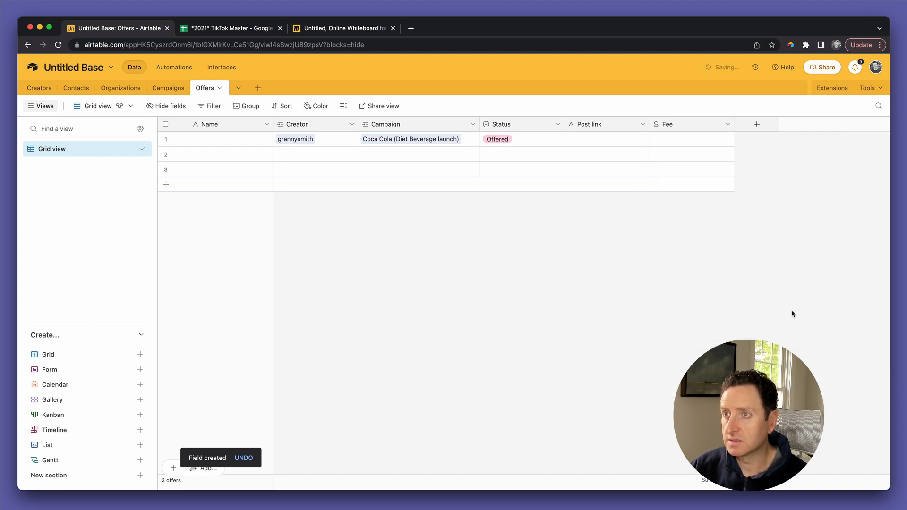
Step: Enter a fee of 200 for the first offer
left_click(614, 141)
left_click(529, 141)
left_click(529, 143)
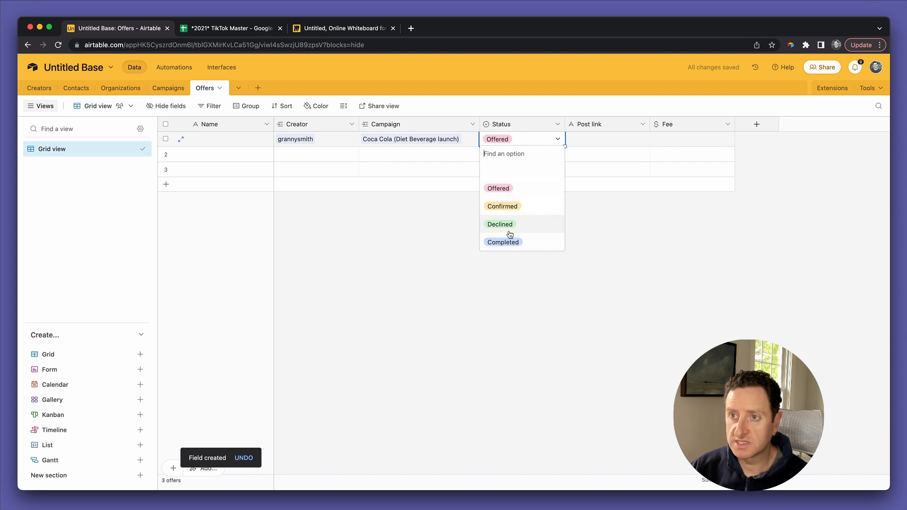
left_click(675, 142)
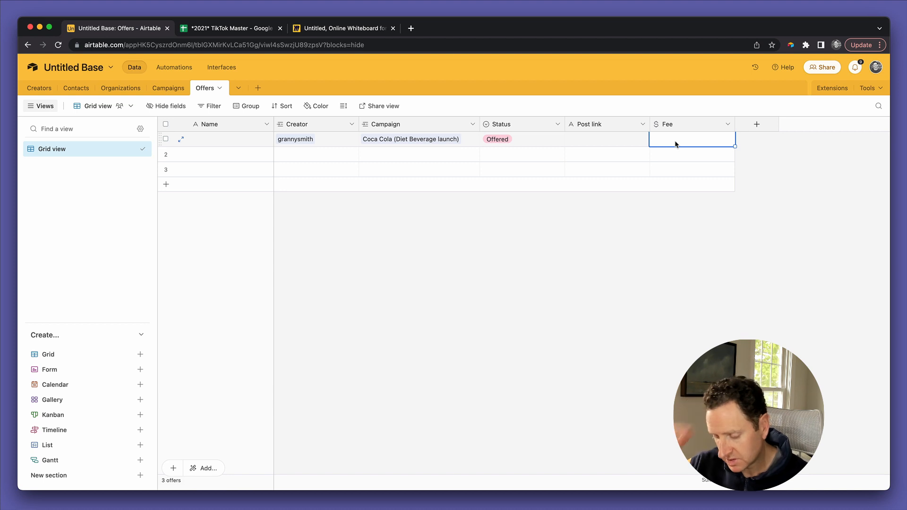
type("200")
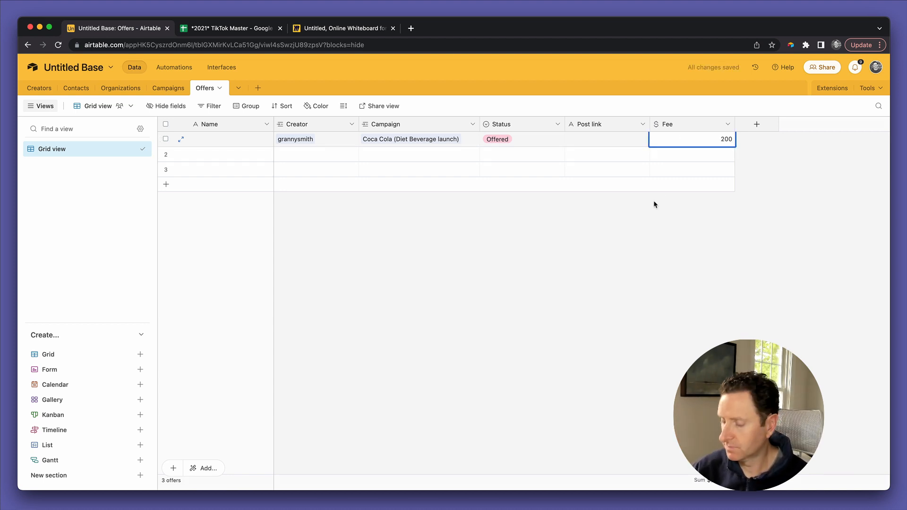
left_click(629, 238)
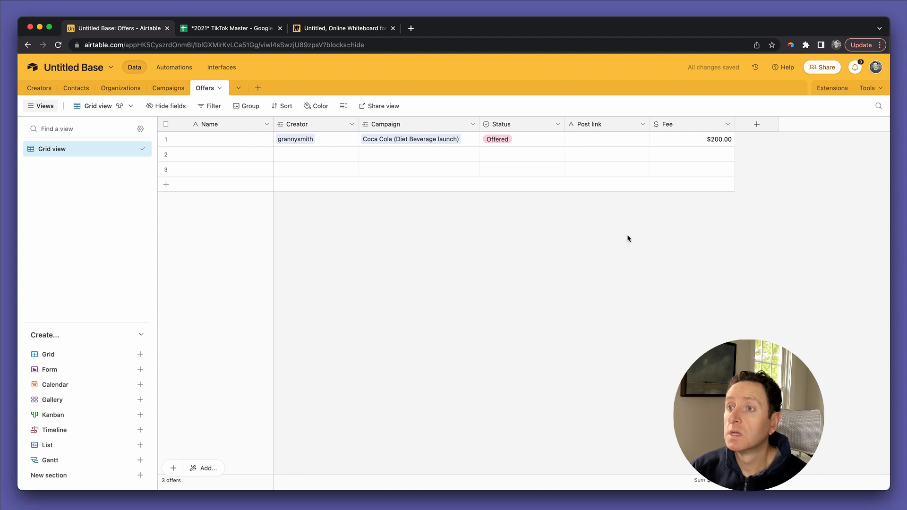
Step: Set the Fee field's currency precision to whole dollars ($1)
double_click(701, 125)
left_click(554, 289)
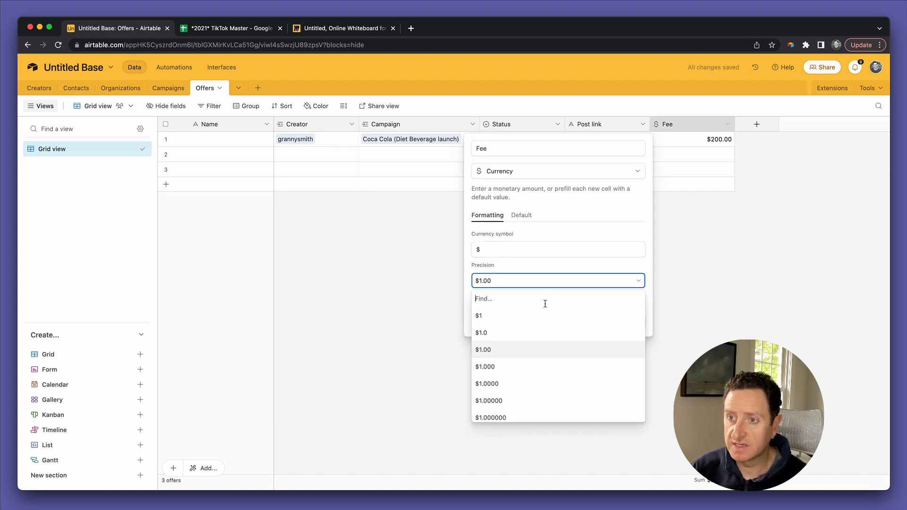
left_click(542, 314)
left_click(633, 321)
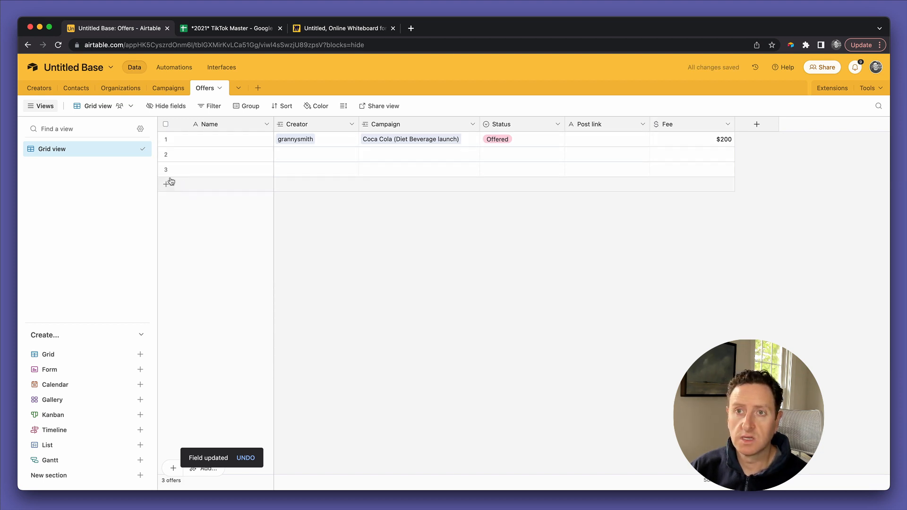
Step: Convert Name to the formula CONCATENATE(Creator," (",Campaign,")") and confirm the change
double_click(215, 126)
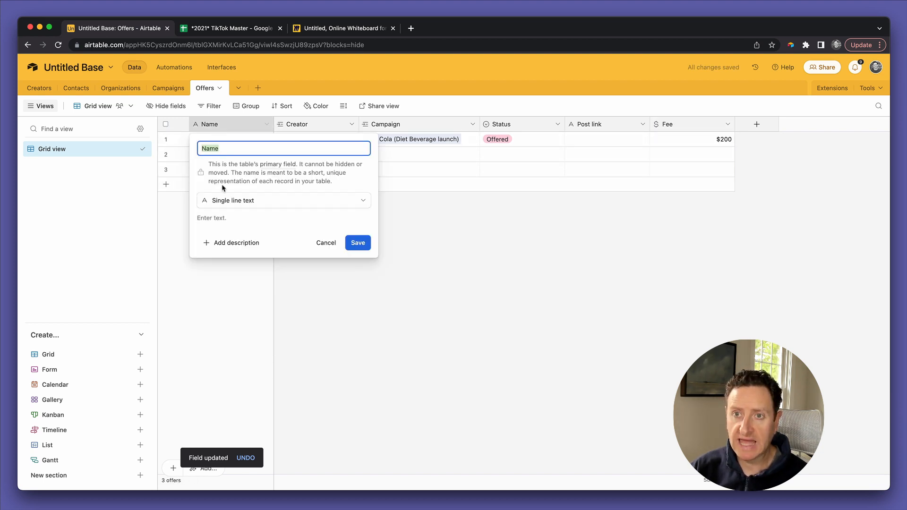
left_click(220, 199)
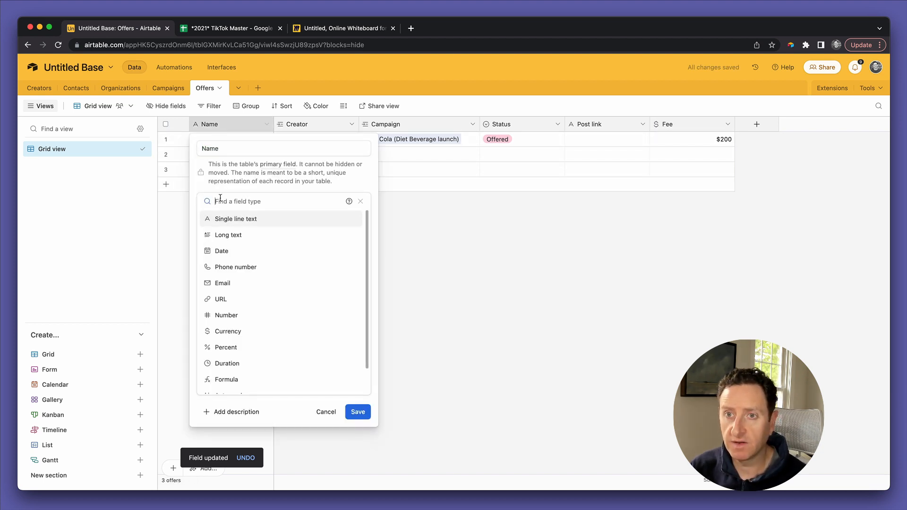
left_click(218, 379)
left_click(241, 259)
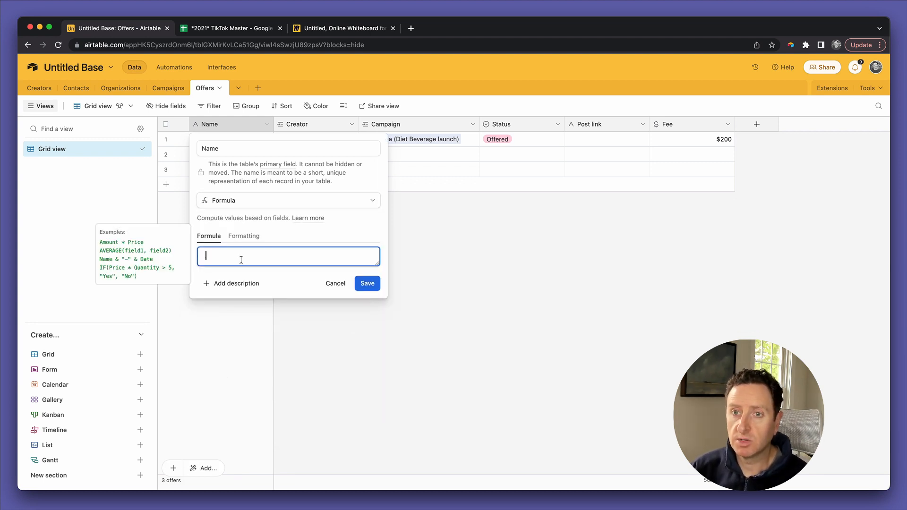
type("conc")
key("Tab")
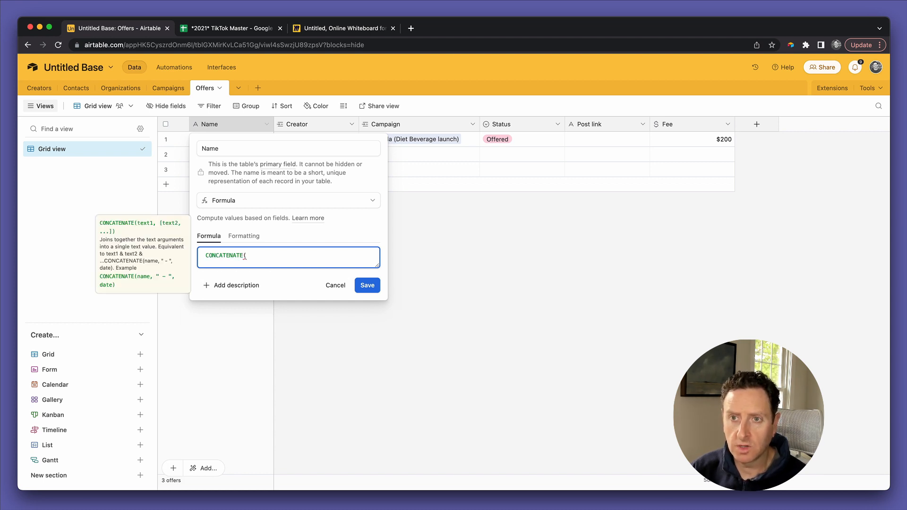
type("Creator,\" (\",cam")
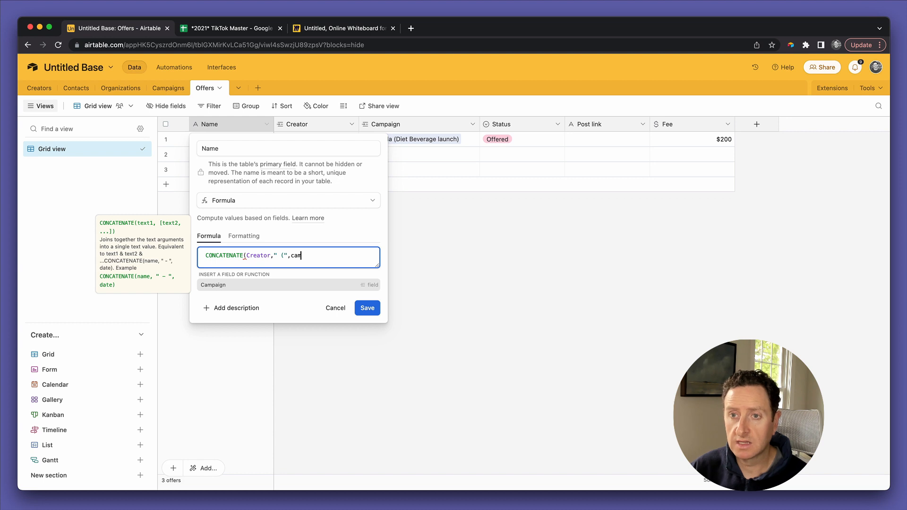
key("Tab")
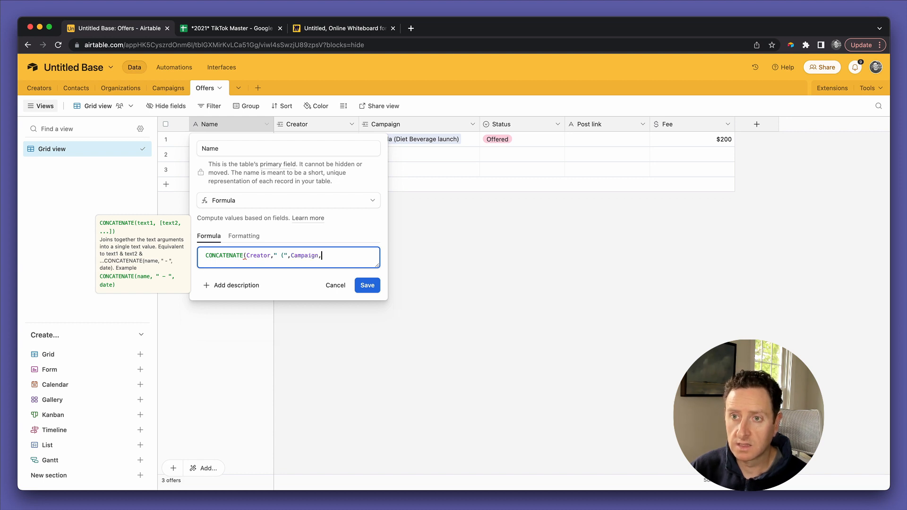
type(",\")")
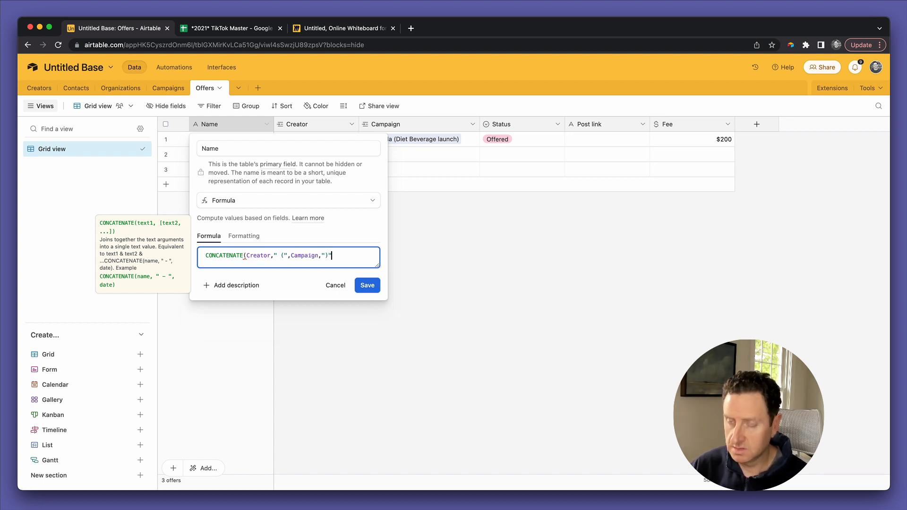
left_click(368, 286)
left_click(520, 334)
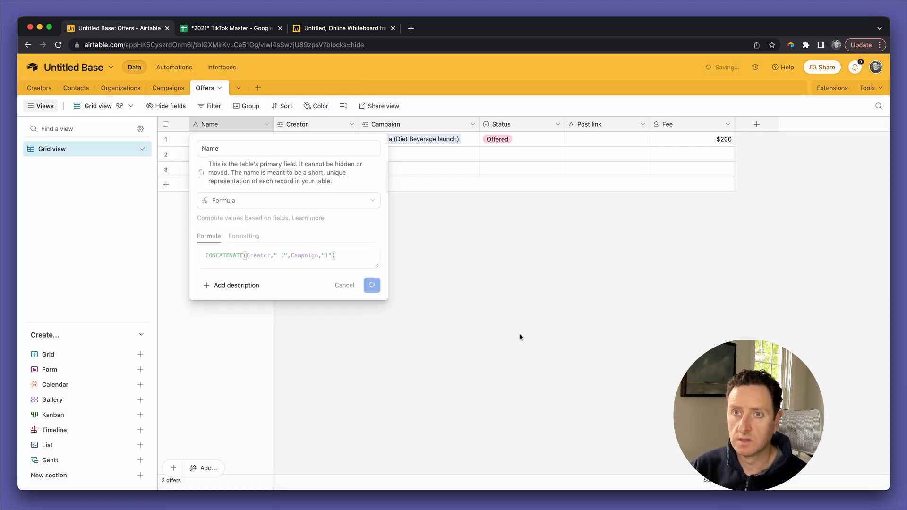
Step: Widen the Offers Name column, check the first offer's Status and Fee, then go to Creators
left_click_drag(273, 122, 364, 136)
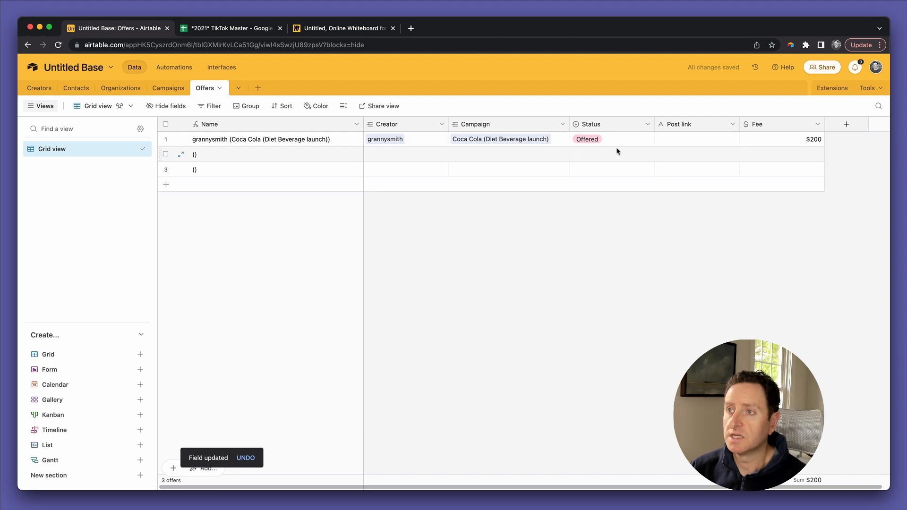
left_click(628, 140)
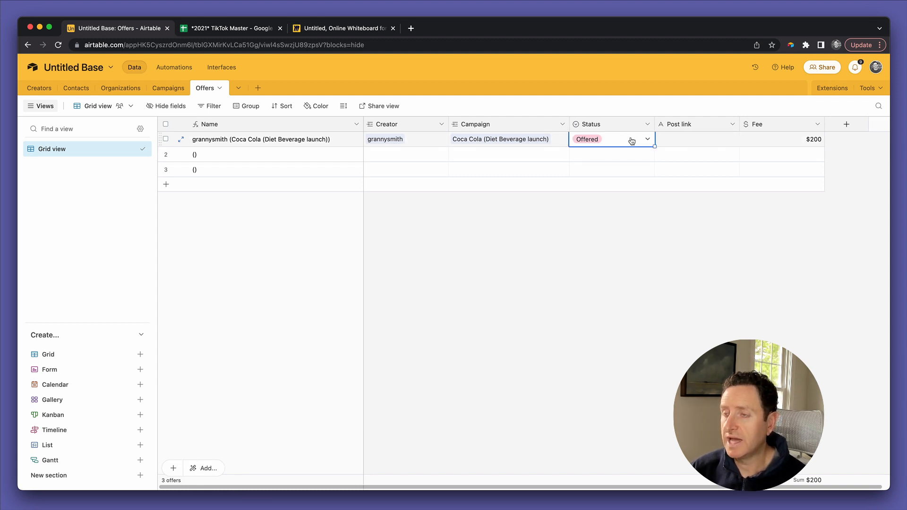
left_click(777, 141)
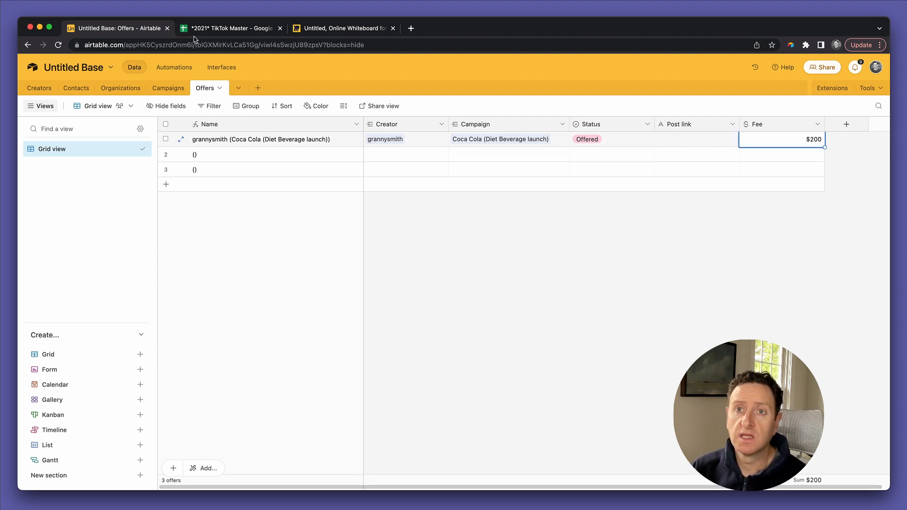
left_click(46, 91)
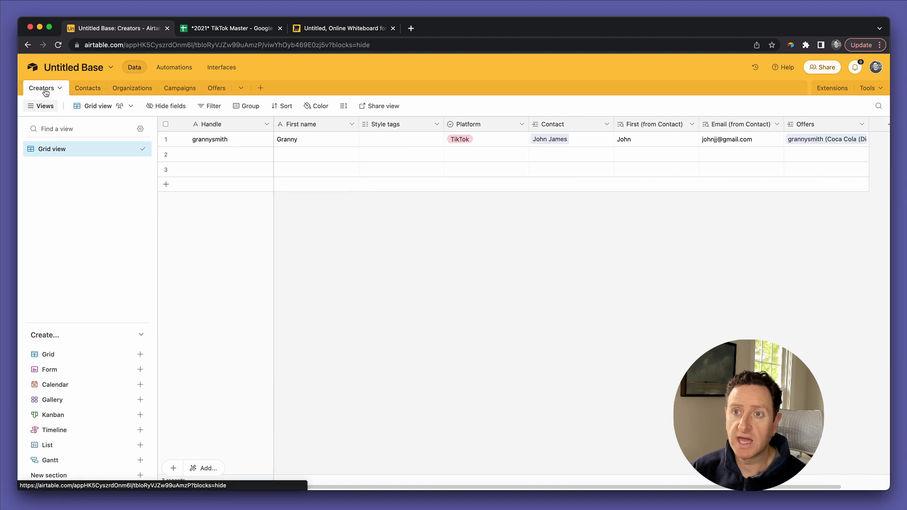
Step: Tag grannysmith with Comedy and Fashion, then briefly check the TikTok Master spreadsheet
left_click(399, 139)
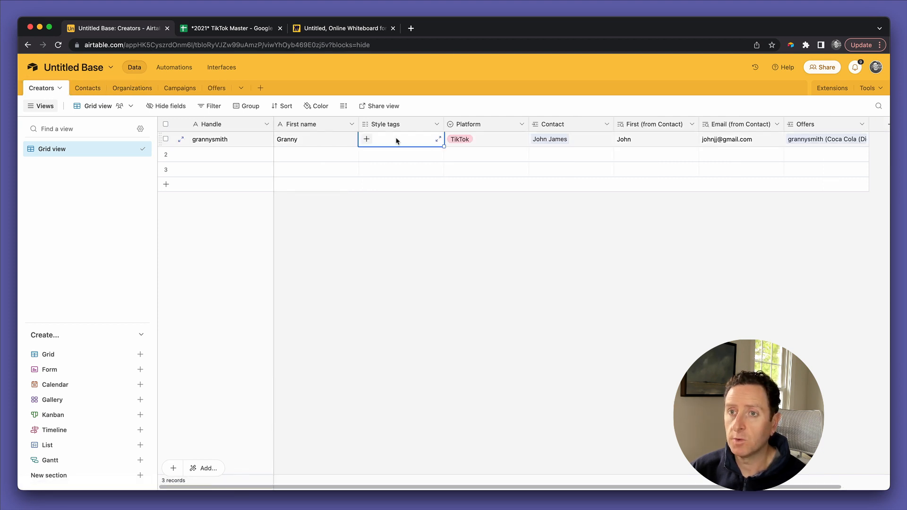
left_click(367, 139)
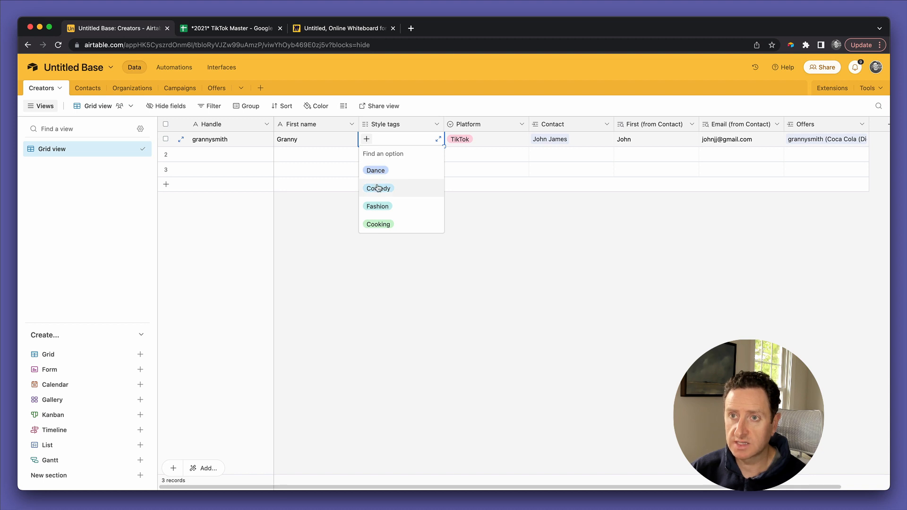
left_click(378, 188)
left_click(407, 139)
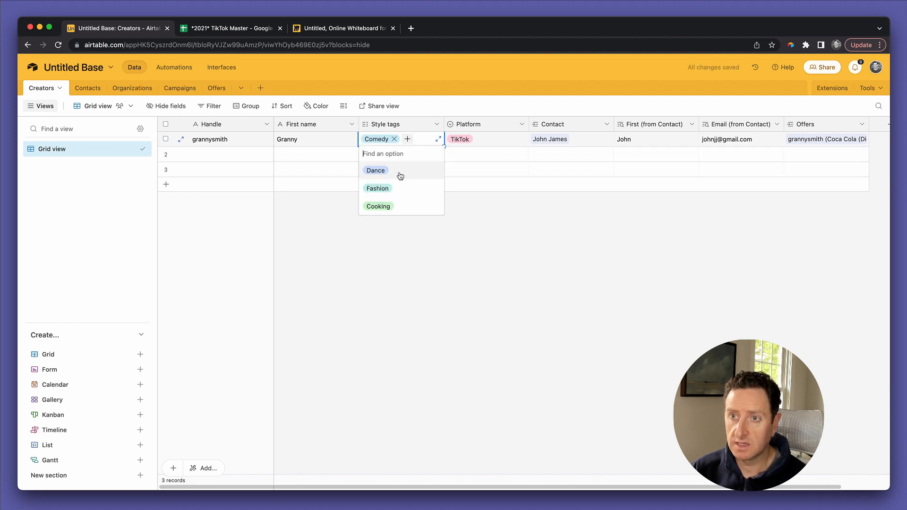
left_click(382, 194)
left_click(369, 223)
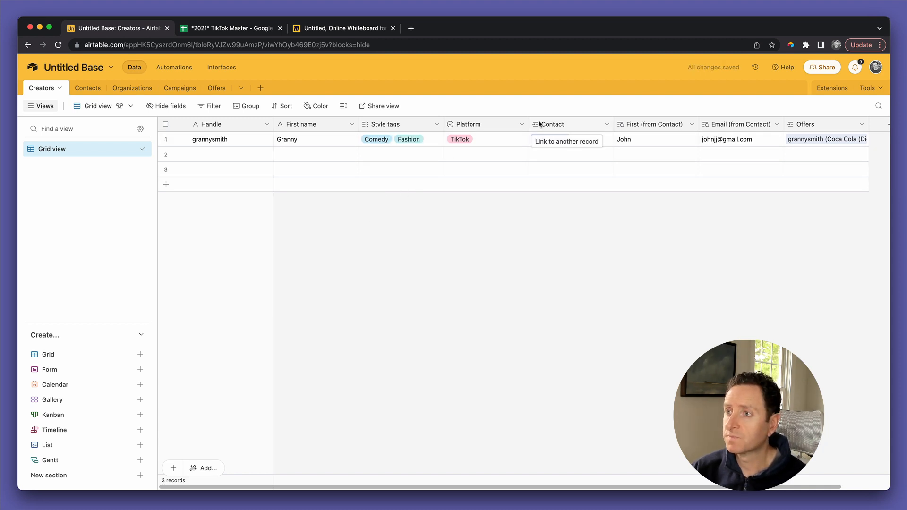
left_click(236, 29)
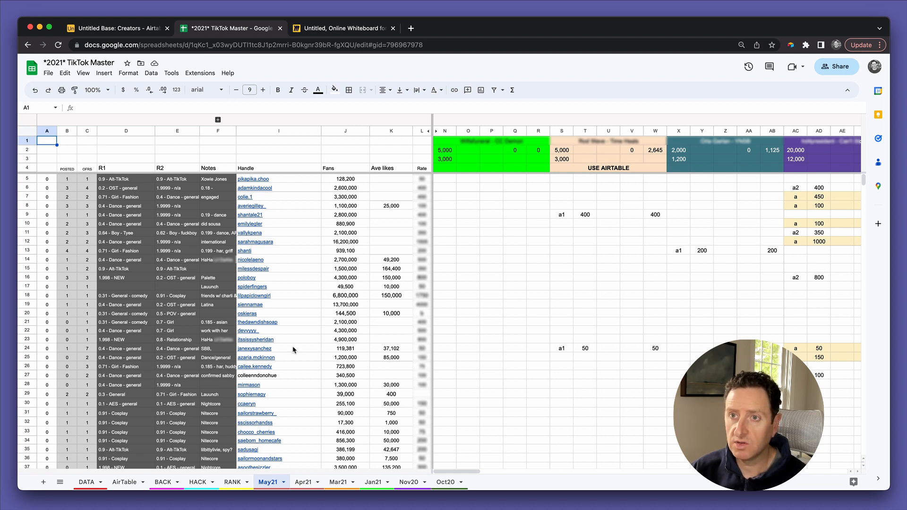
left_click(128, 29)
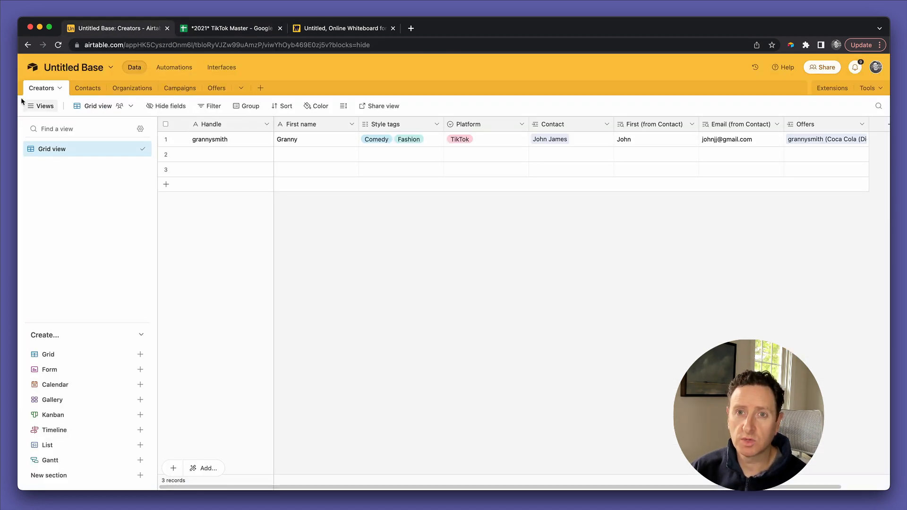
Step: Add a Number field named Followers to the Creators table
scroll(373, 154, "right", 2)
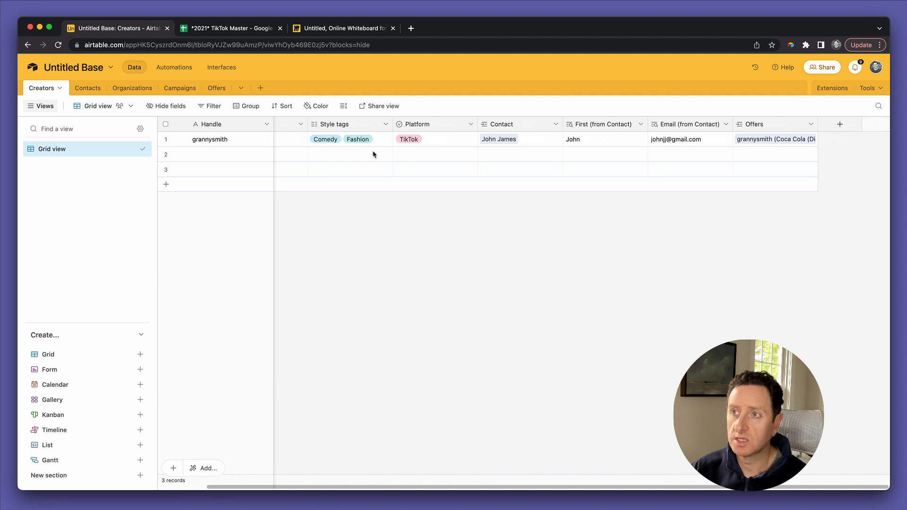
left_click(837, 125)
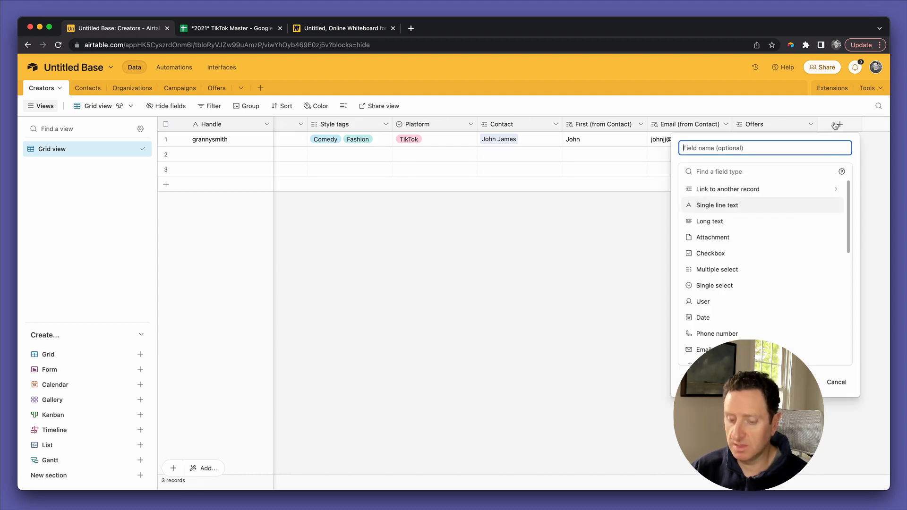
type("Followers")
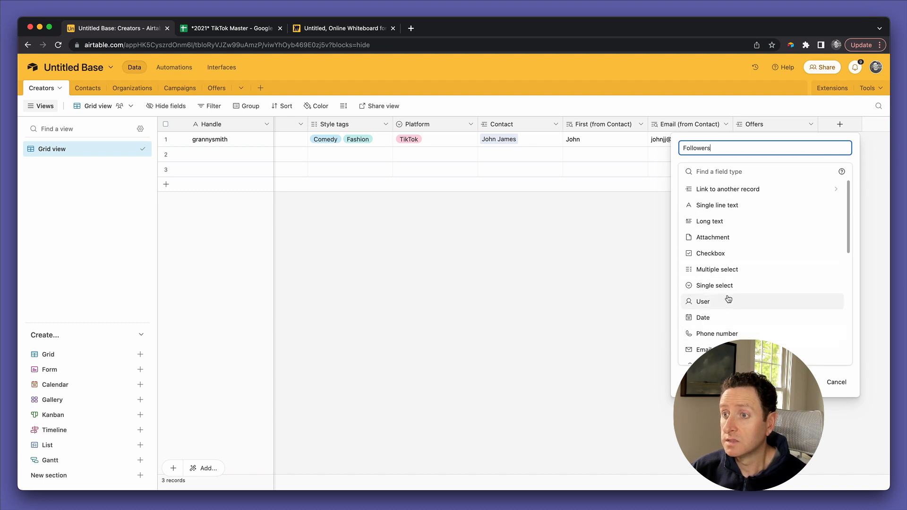
scroll(744, 265, "down", 3)
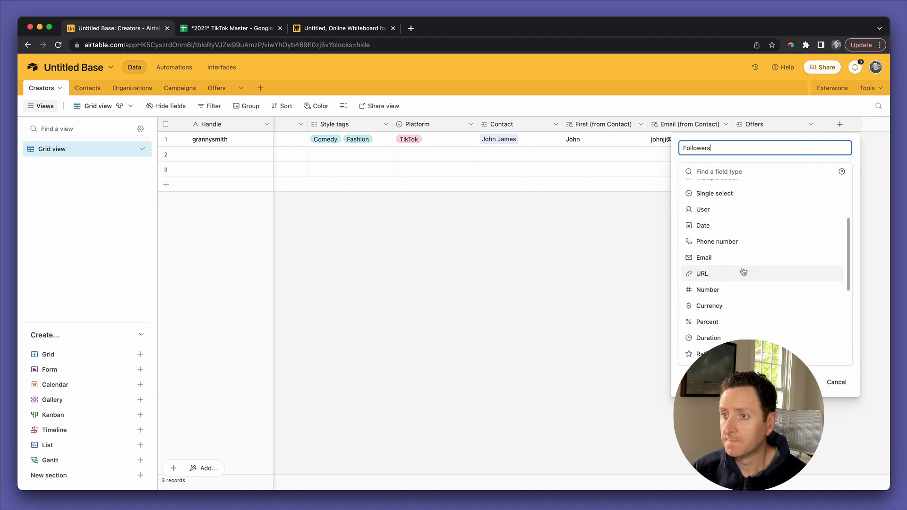
left_click(737, 288)
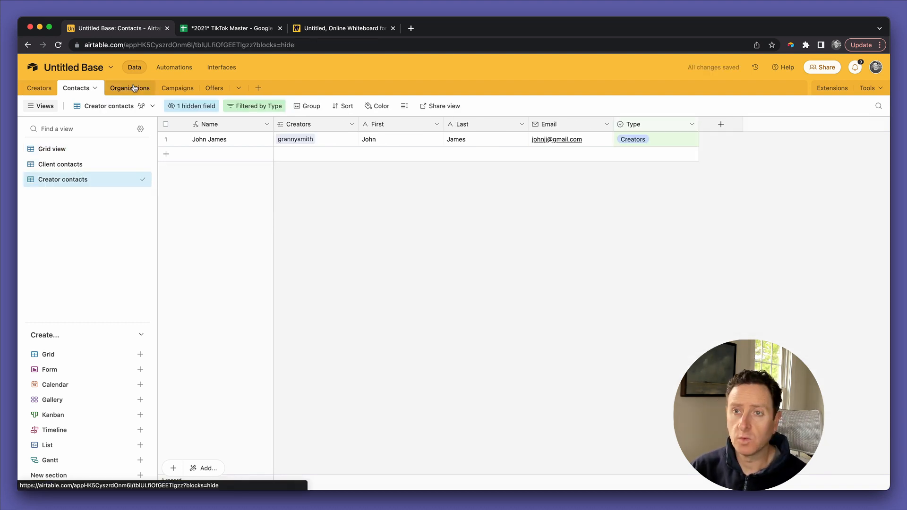
Step: In Organizations, rename the Status options to Pitched, Sent proposal and Closed, and add Won
left_click(135, 88)
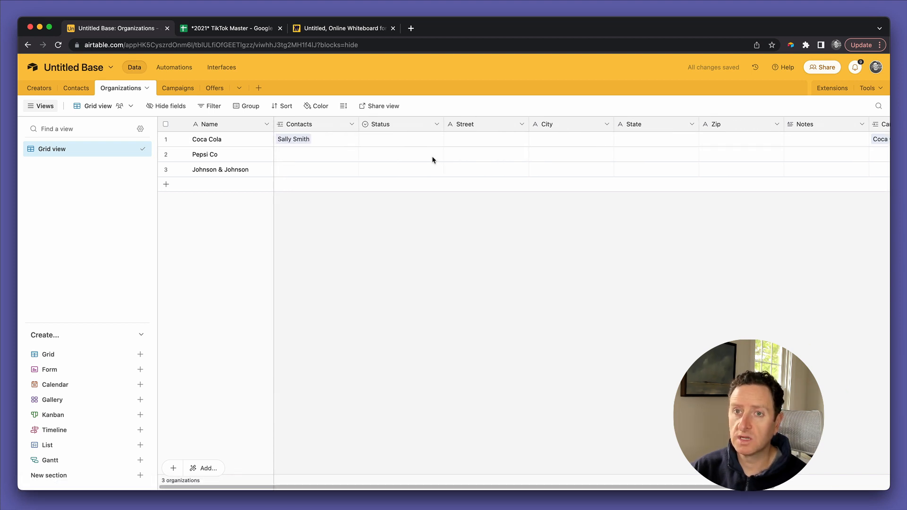
left_click(389, 142)
double_click(386, 126)
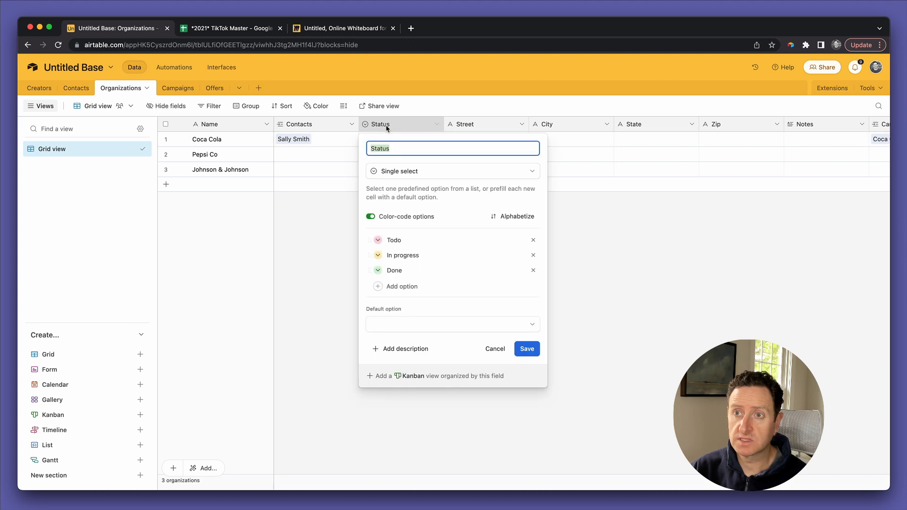
double_click(397, 241)
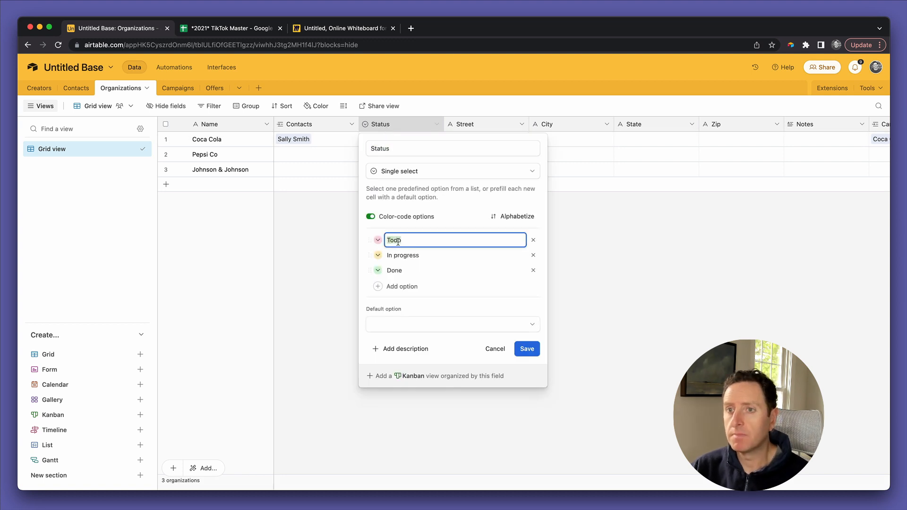
type("Pitched")
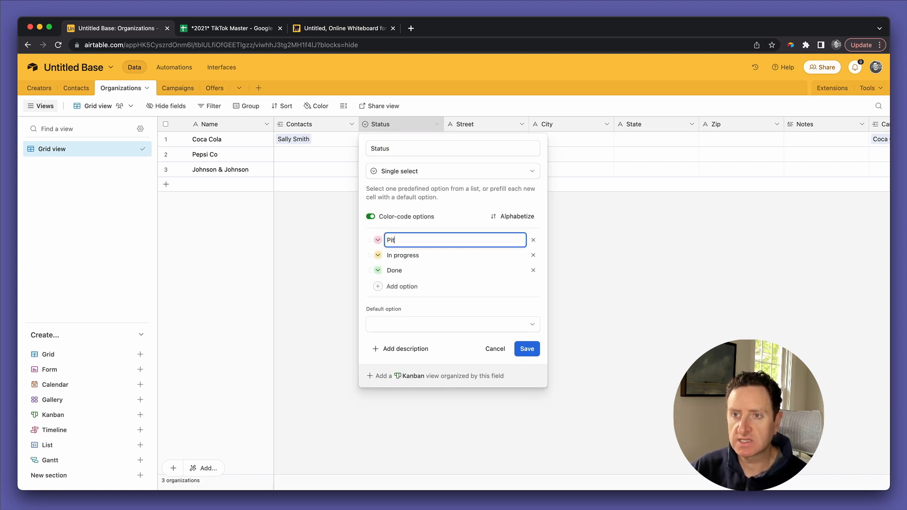
double_click(399, 254)
type("Sent")
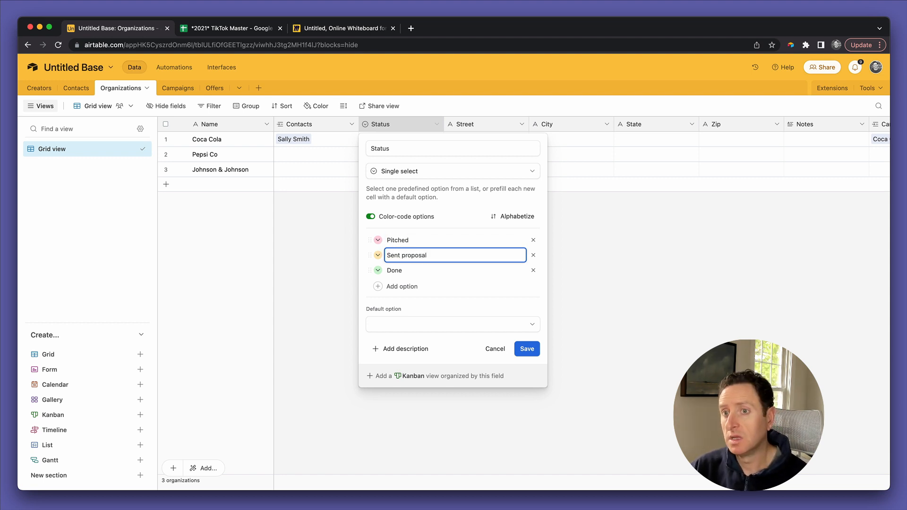
double_click(395, 269)
type("Closed")
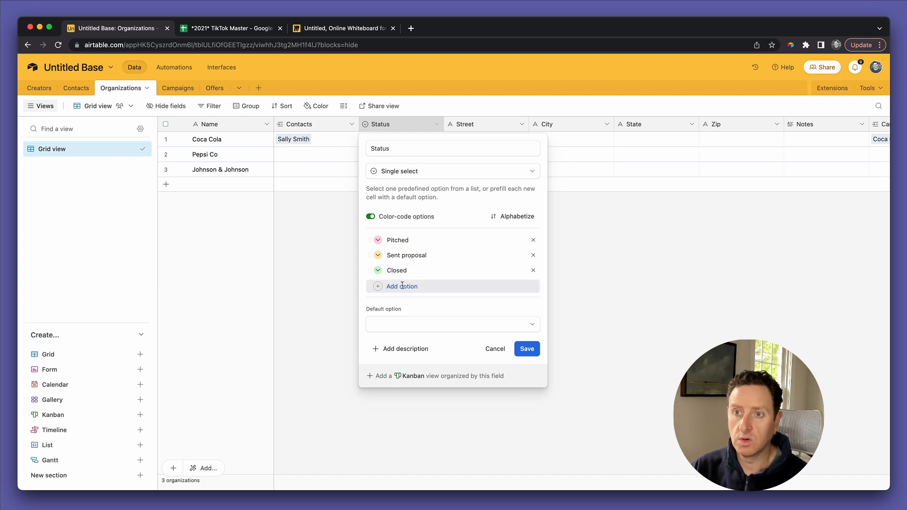
left_click(408, 286)
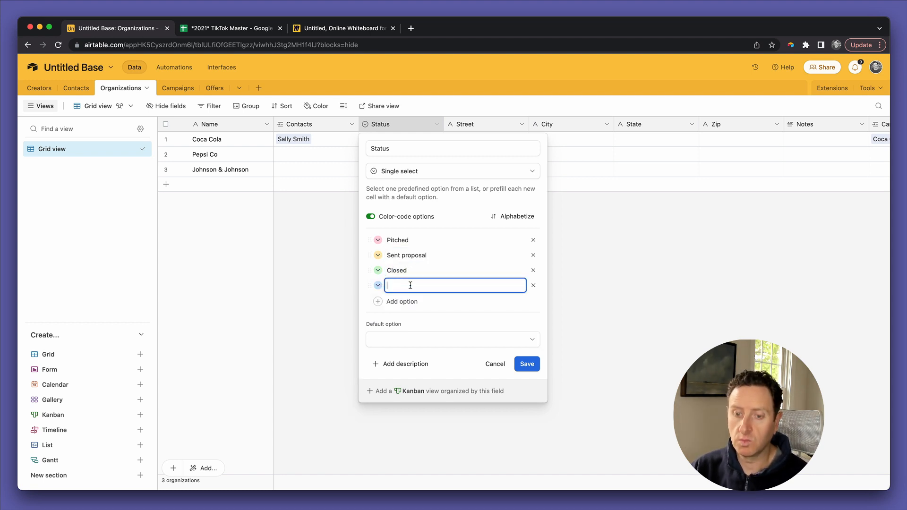
type("Won")
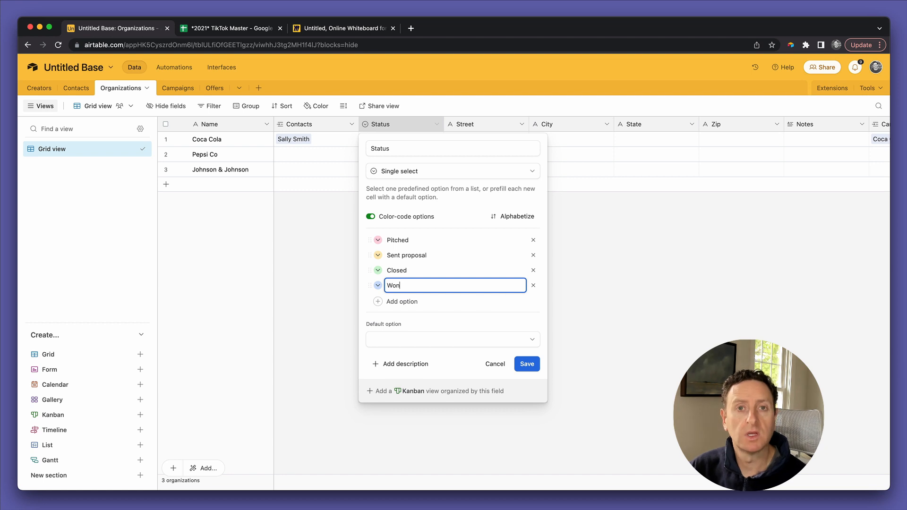
left_click(527, 364)
Step: Set Coca Cola's Status to Won and return to the Offers table
left_click(392, 140)
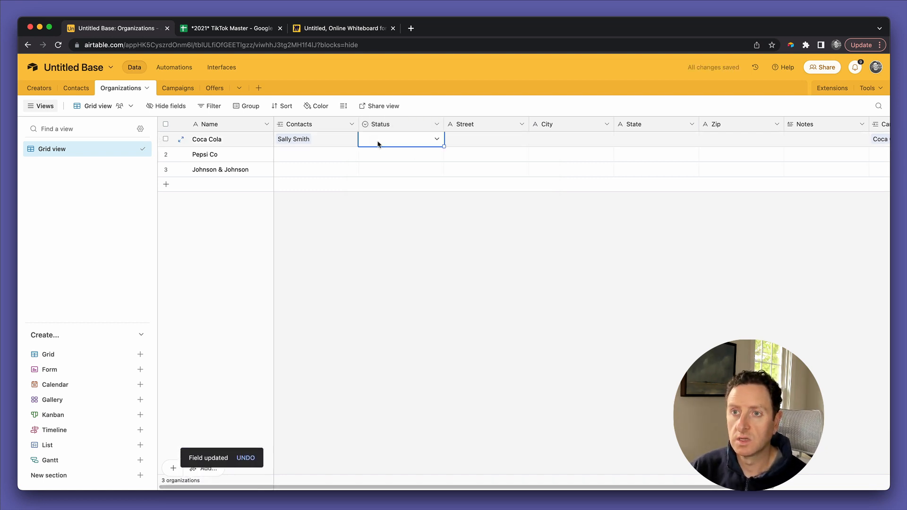
left_click(392, 140)
left_click(374, 242)
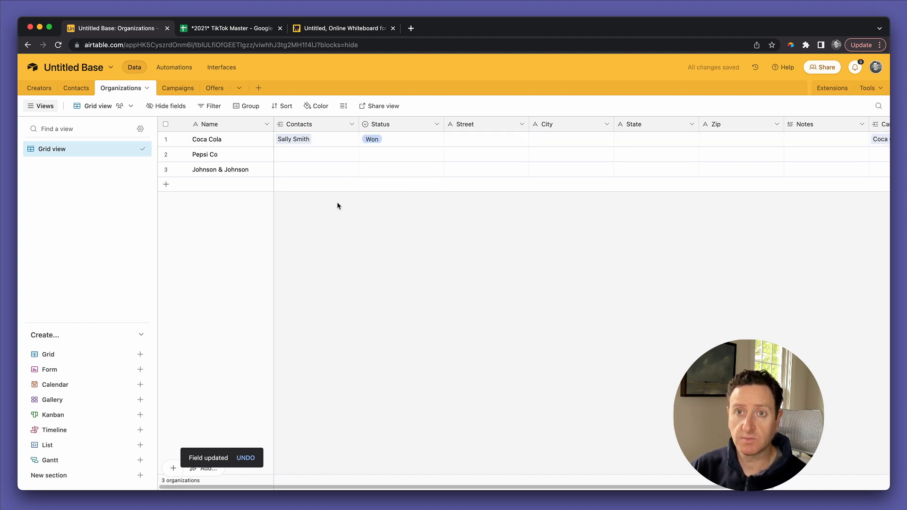
left_click(178, 90)
left_click(205, 88)
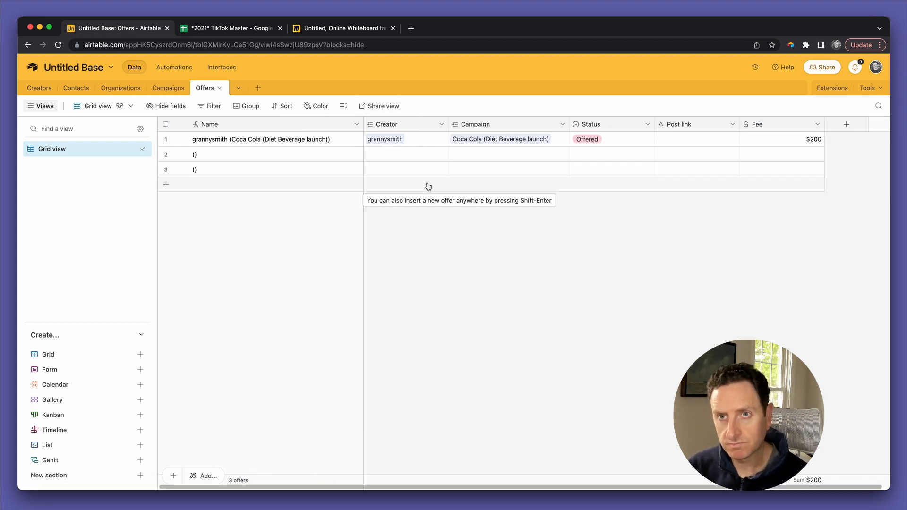